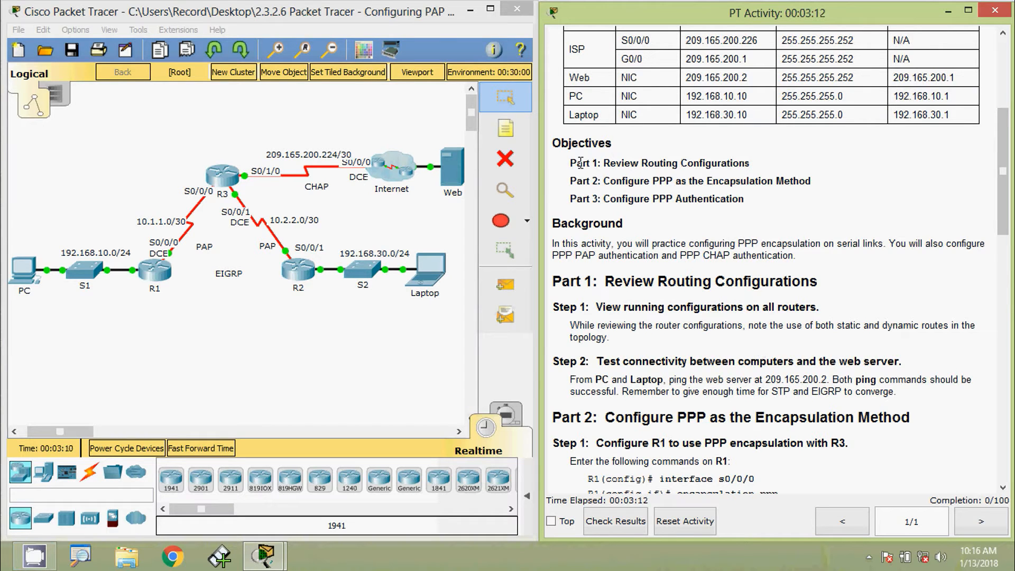
Step: Highlight the Part 1, Part 2 and Part 3 objective lines in the instructions
drag(576, 163, 743, 161)
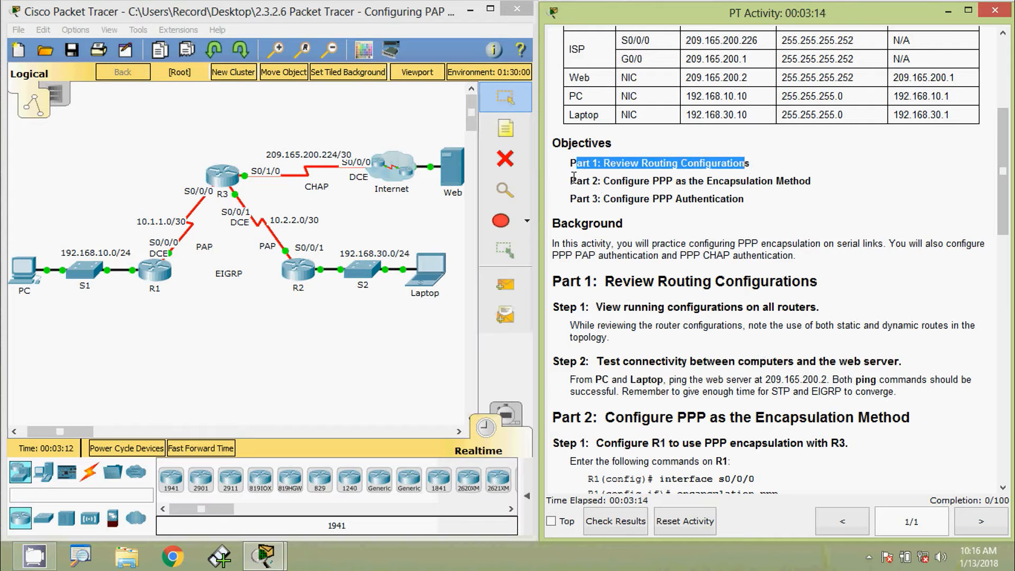
drag(570, 181, 809, 183)
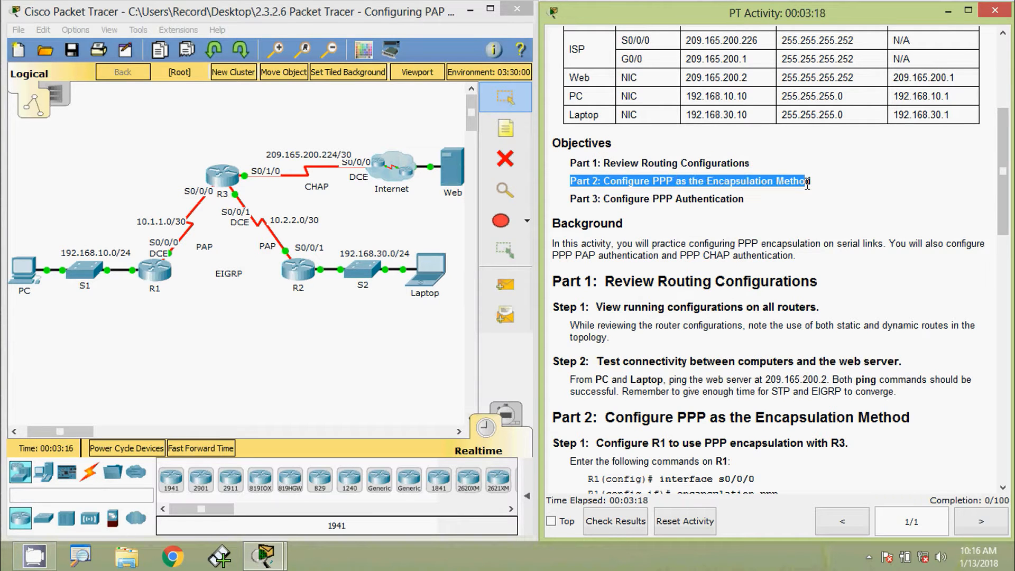
click(576, 204)
drag(576, 204, 748, 200)
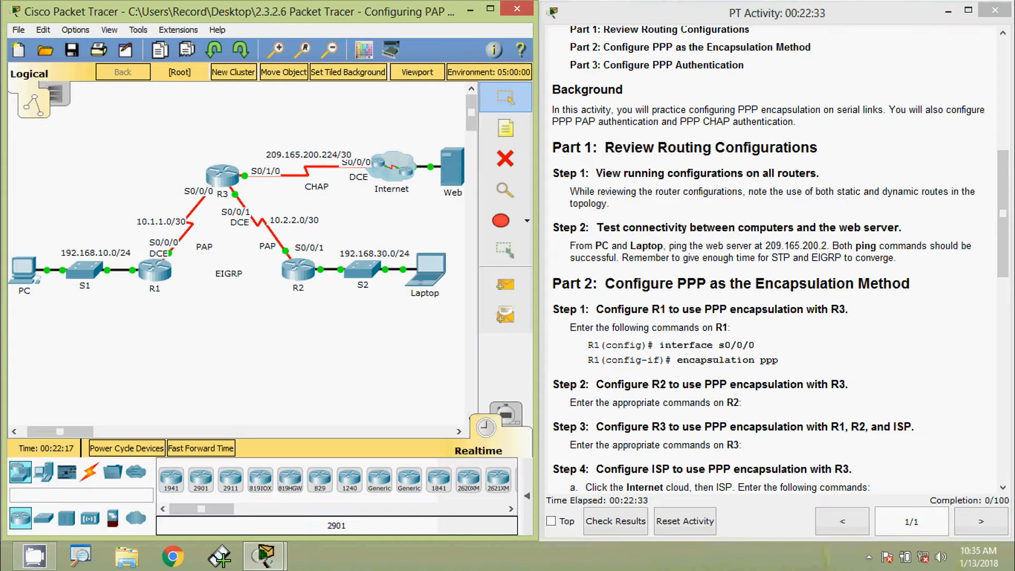
Step: On R1's console, enter privileged mode and run show running-config
click(160, 290)
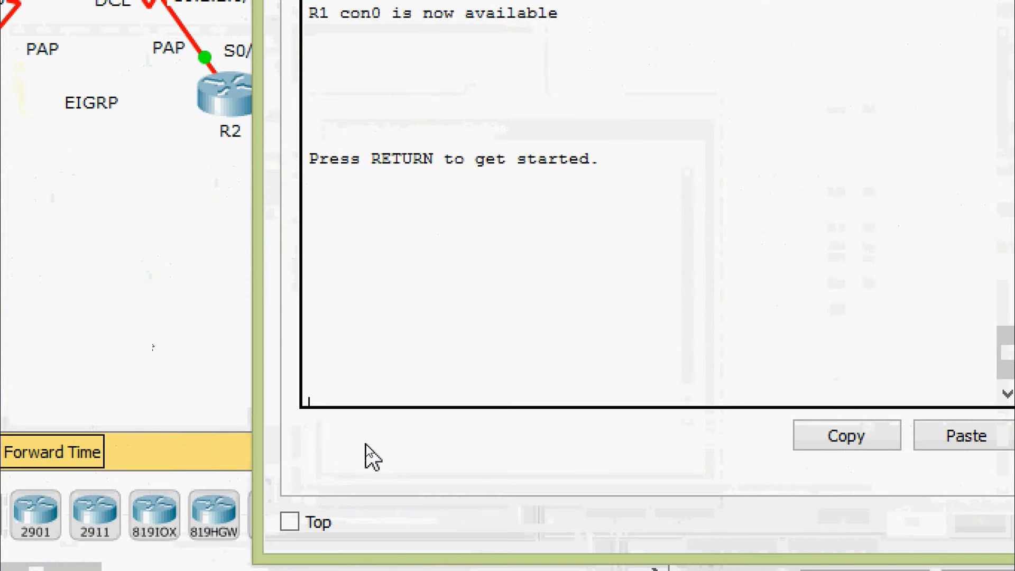
key(Return)
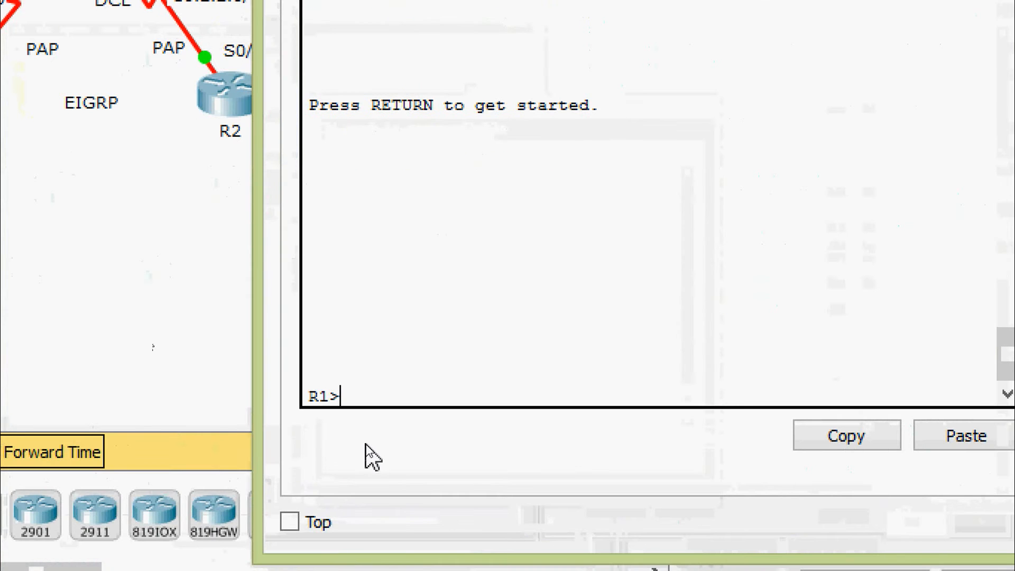
text(ena)
key(Tab)
key(Return)
text(sh)
key(Tab)
text(r)
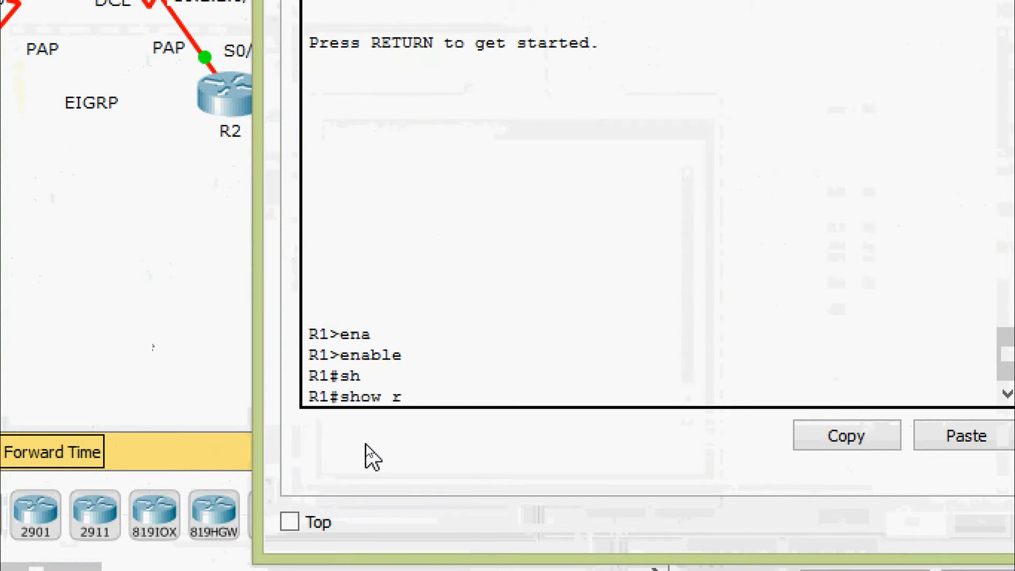
text(u)
key(Tab)
key(Return)
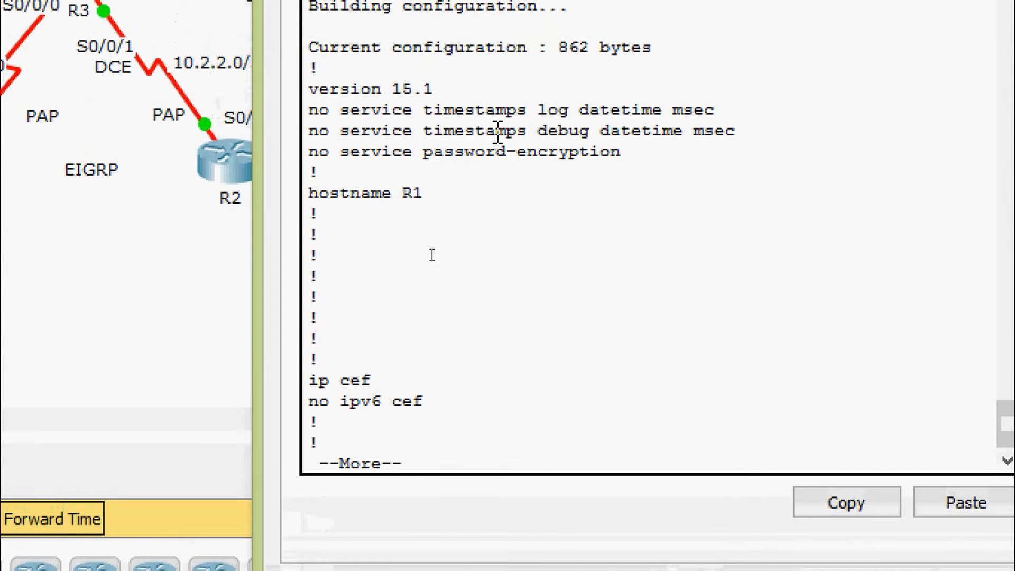
Step: Page through R1's configuration to the EIGRP 1 networks 192.168.10.0 and 10.1.1.0, then close R1
key(space)
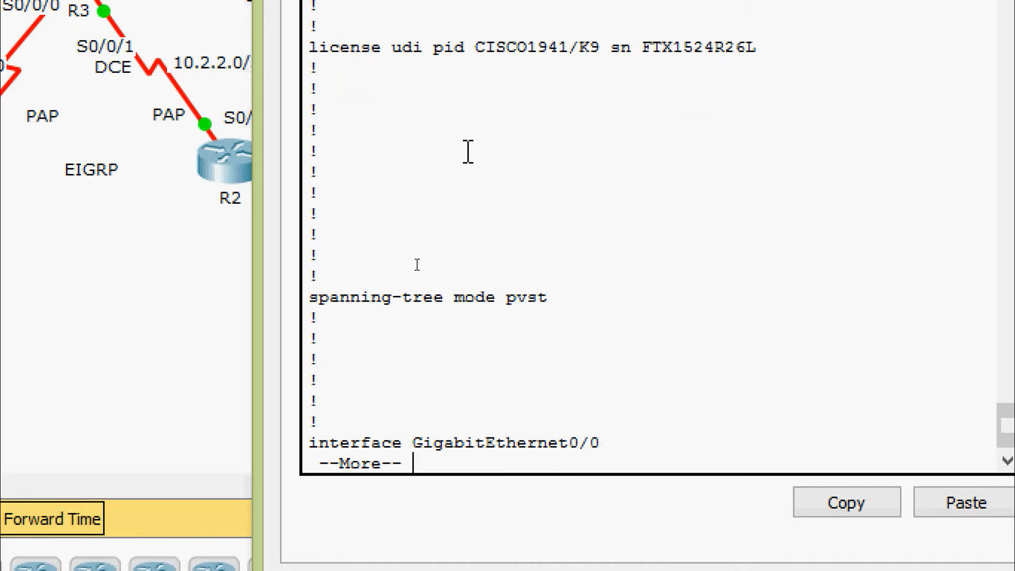
key(space)
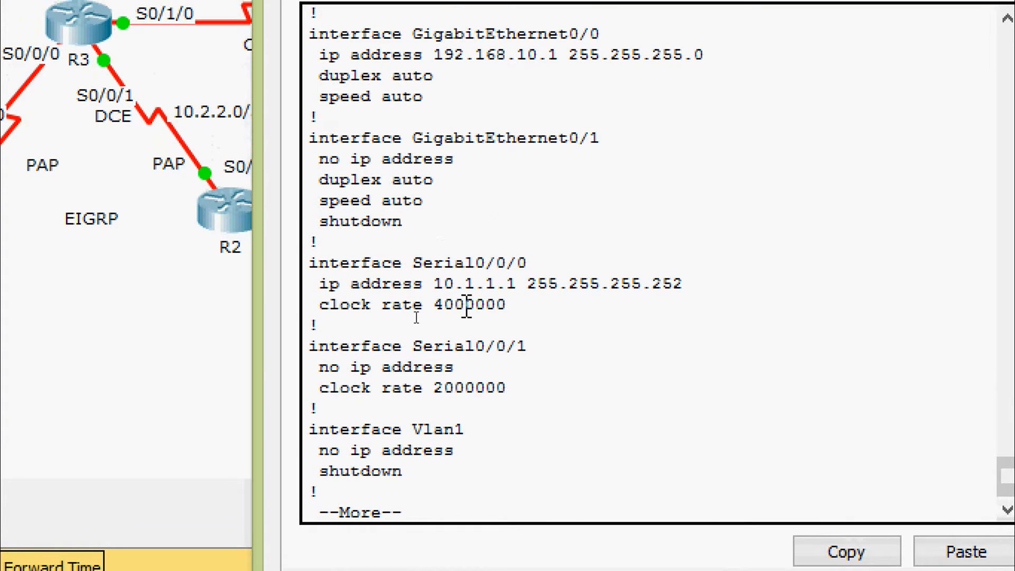
key(space)
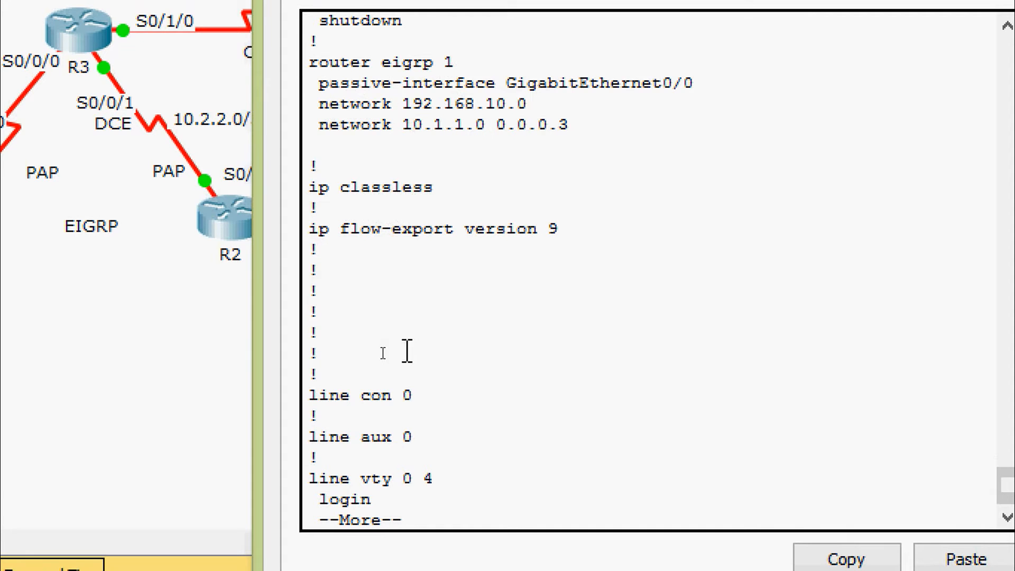
key(space)
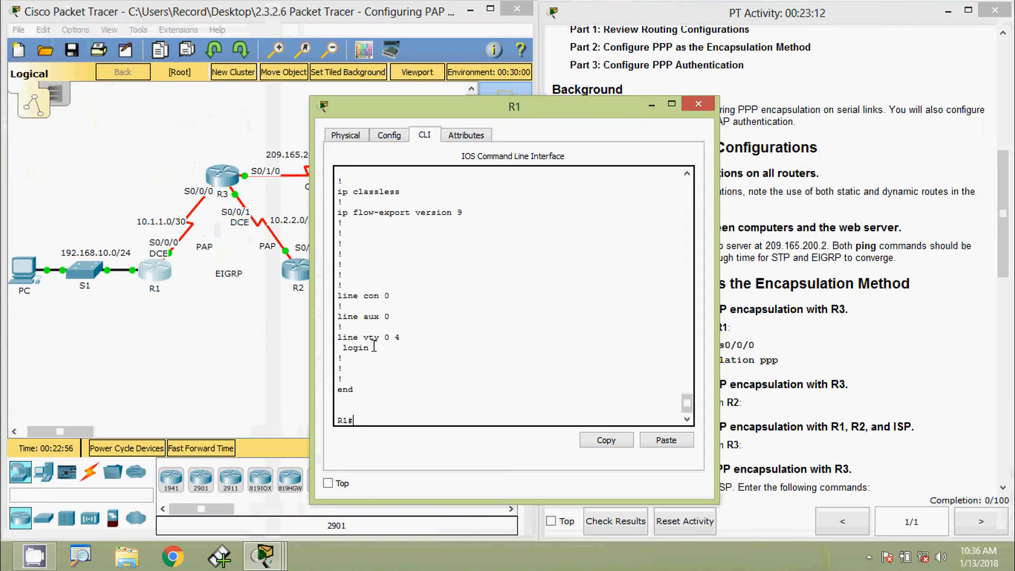
click(697, 104)
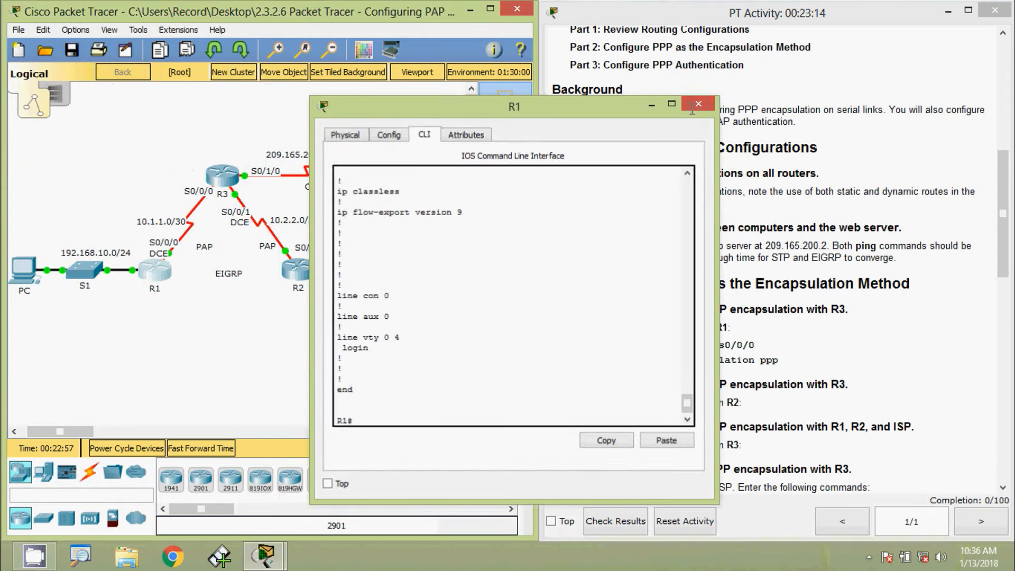
Step: On R3's console, enter privileged mode and run show running-config
click(225, 177)
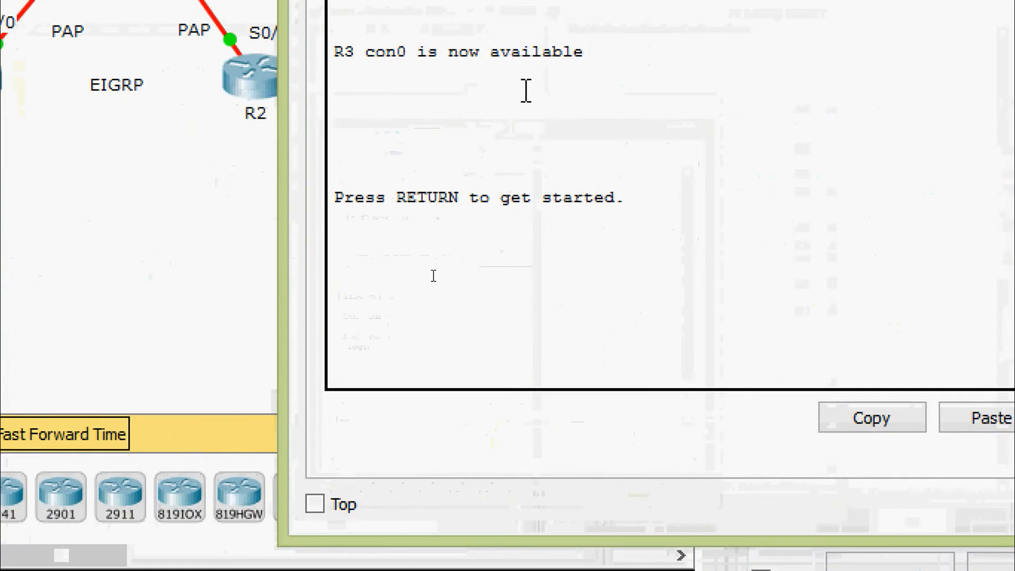
key(Return)
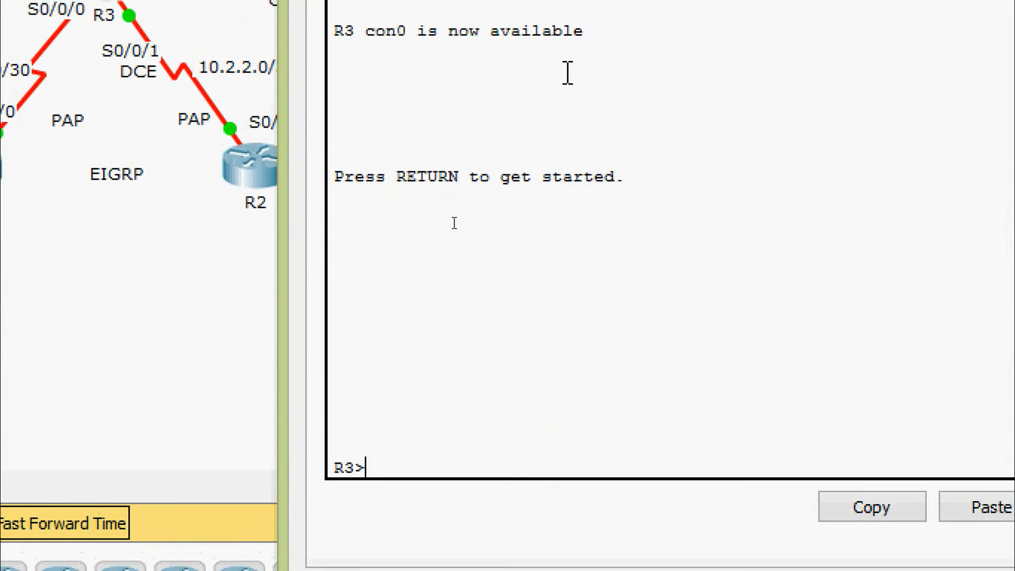
text(ena)
key(Tab)
key(Return)
text(sh)
key(Tab)
text(ru)
key(Tab)
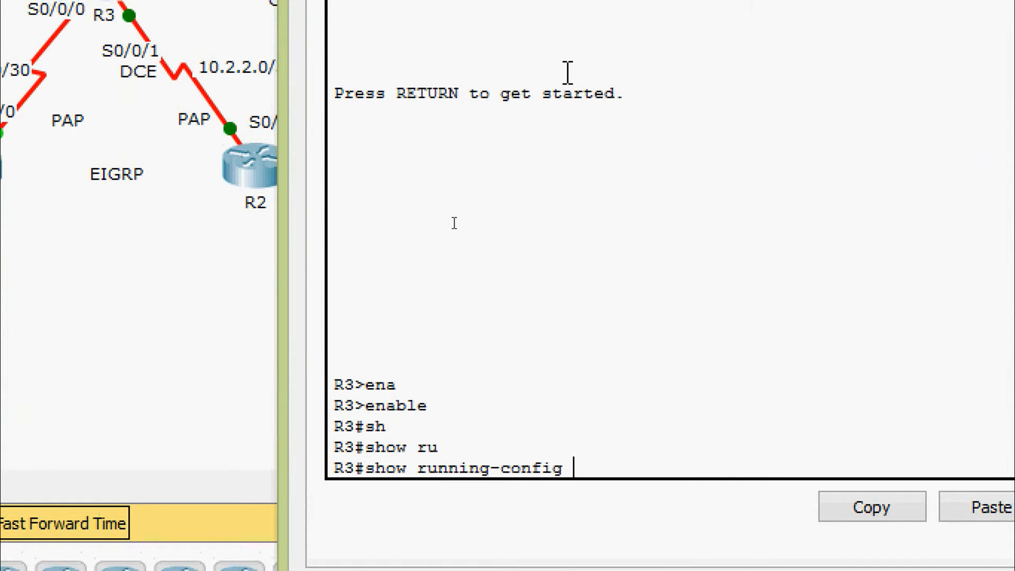
key(Return)
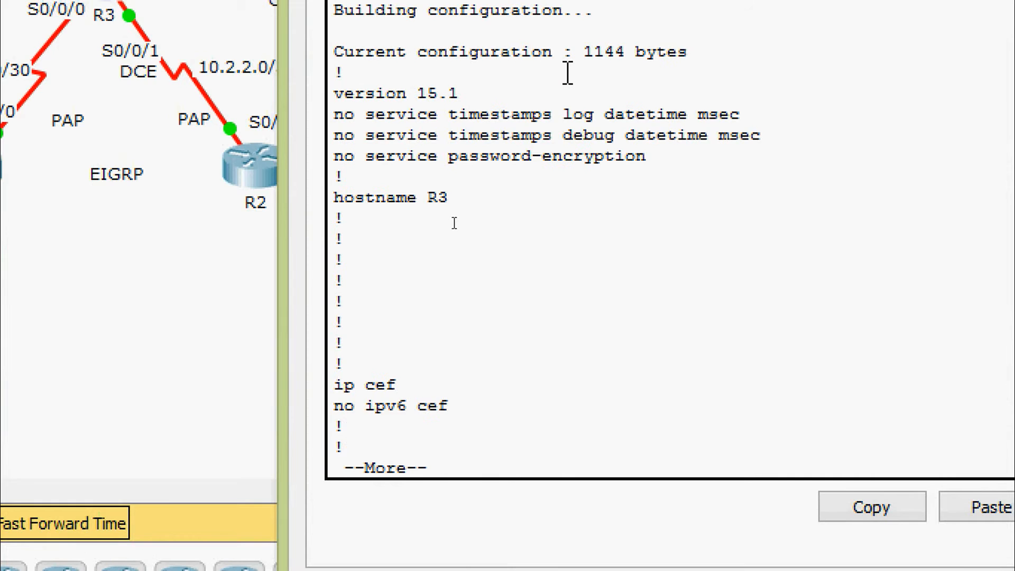
Step: Page through R3's configuration, highlighting the default route to 209.165.200.226, then close R3
key(space)
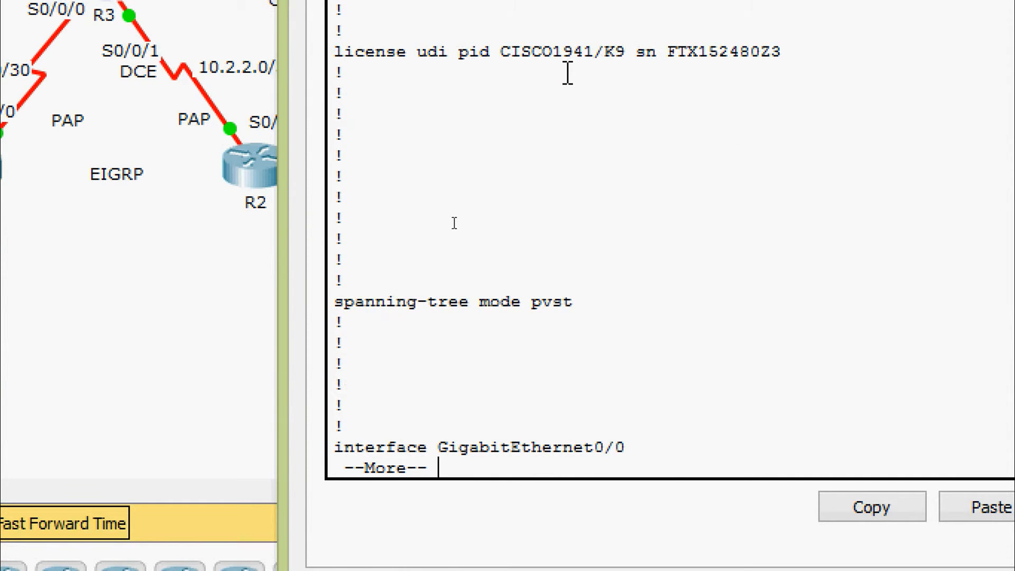
key(space)
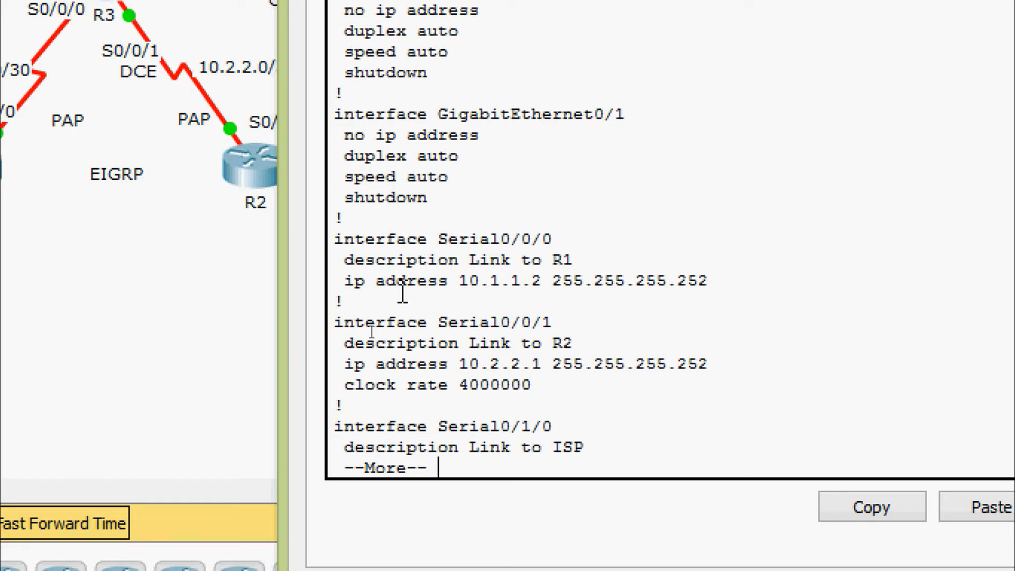
key(space)
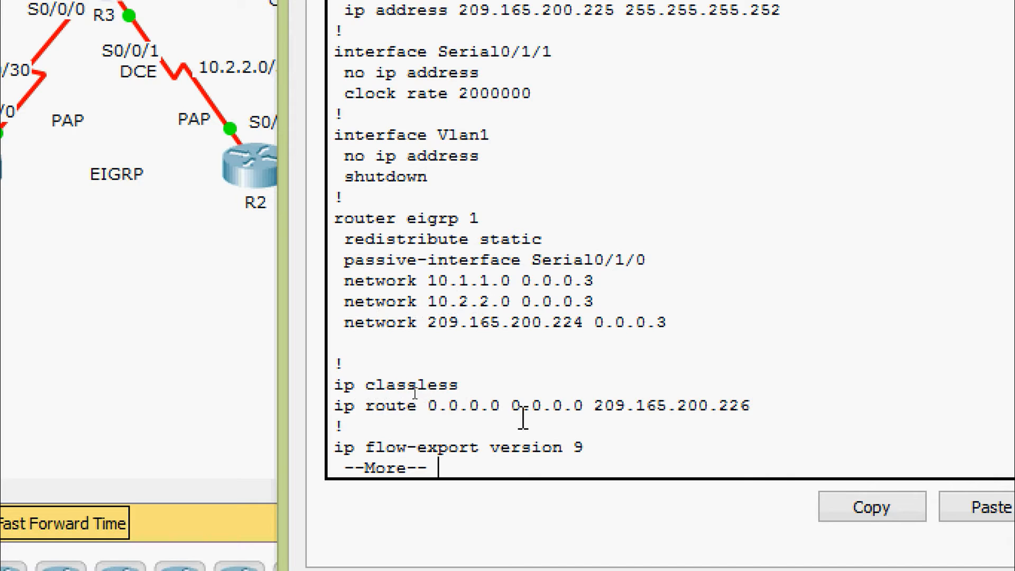
drag(335, 406, 755, 410)
click(607, 355)
key(space)
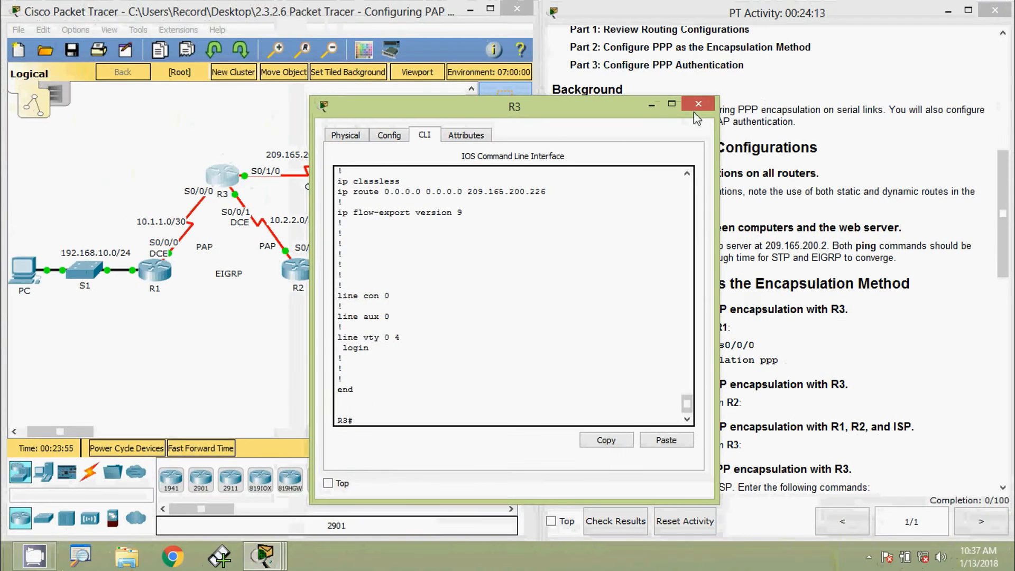
click(697, 105)
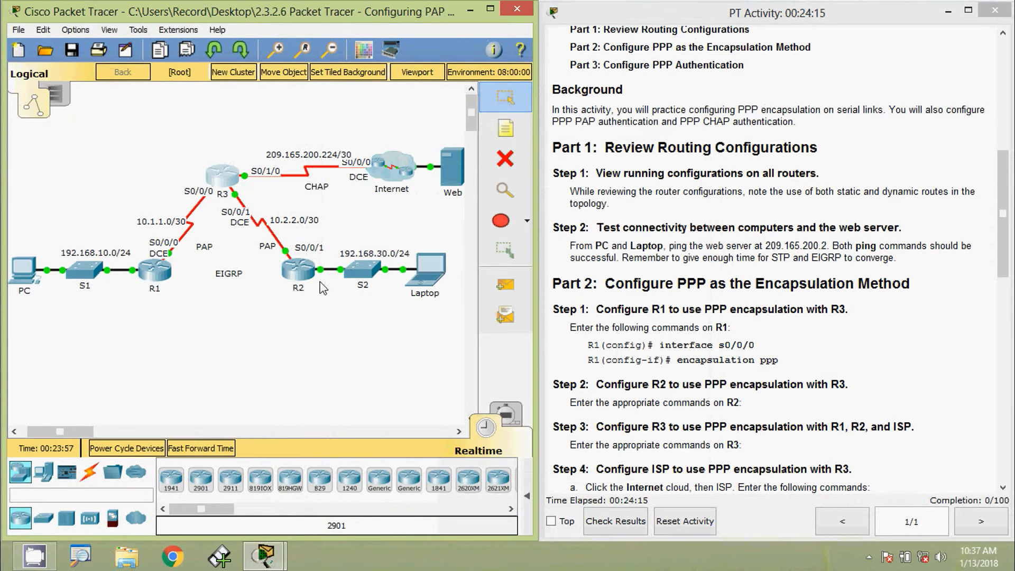
Step: On R2's console, enter privileged mode with en and run show running-config
click(301, 275)
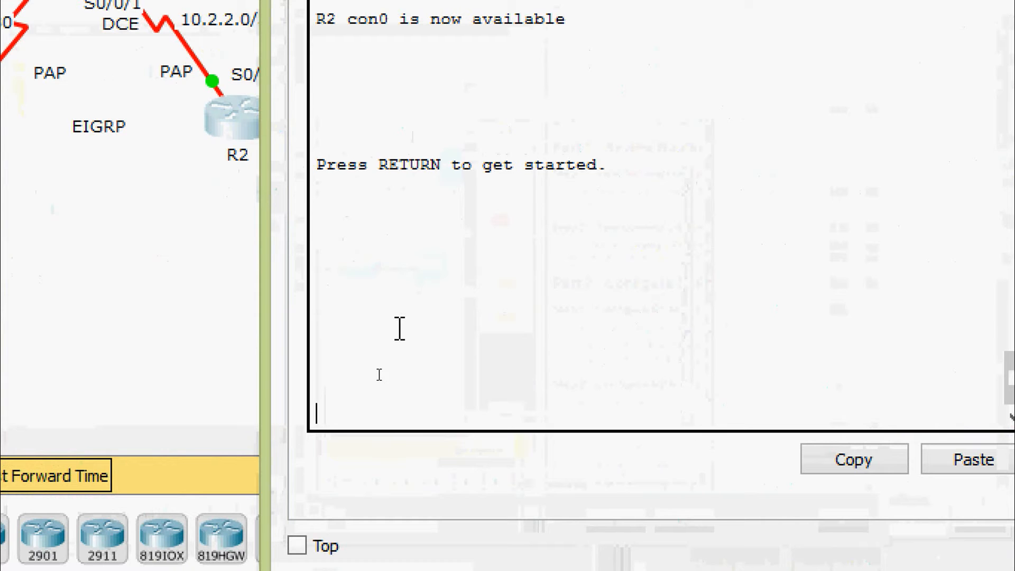
key(Return)
text(en)
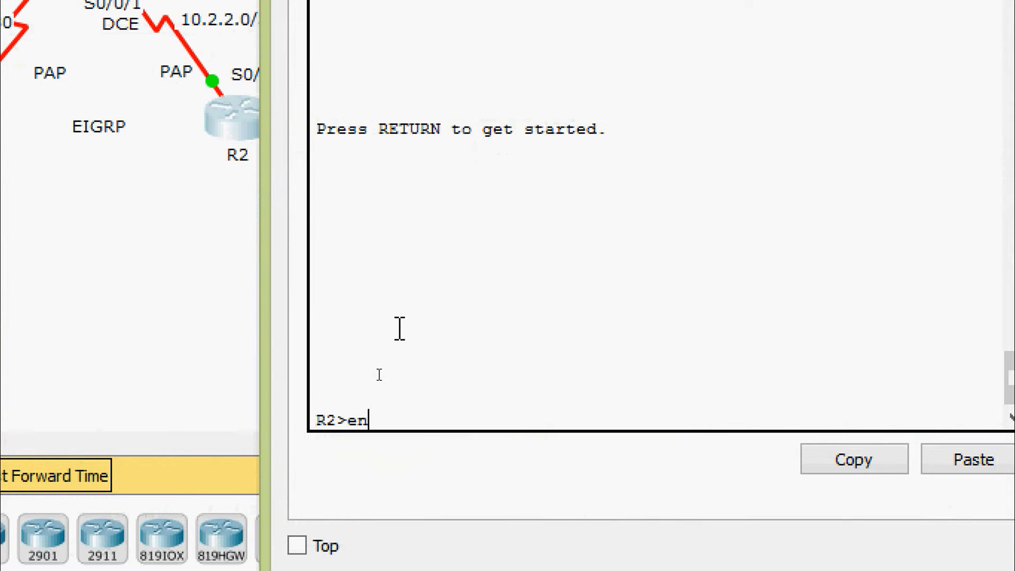
key(Return)
text(sh)
key(Tab)
text(ru)
key(Tab)
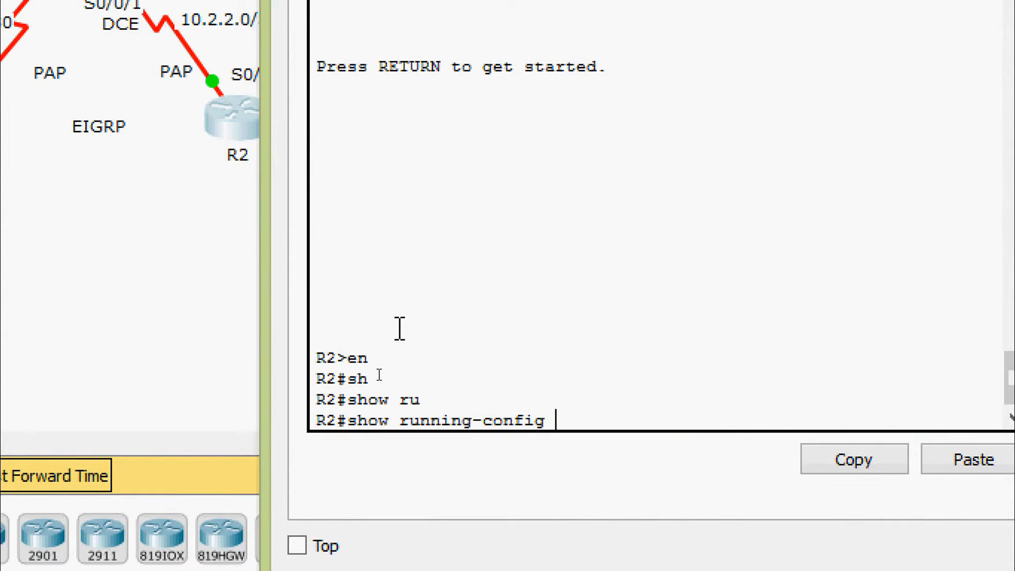
key(Return)
Step: Page through R2's configuration, highlighting its passive-interface and EIGRP network statements
key(space)
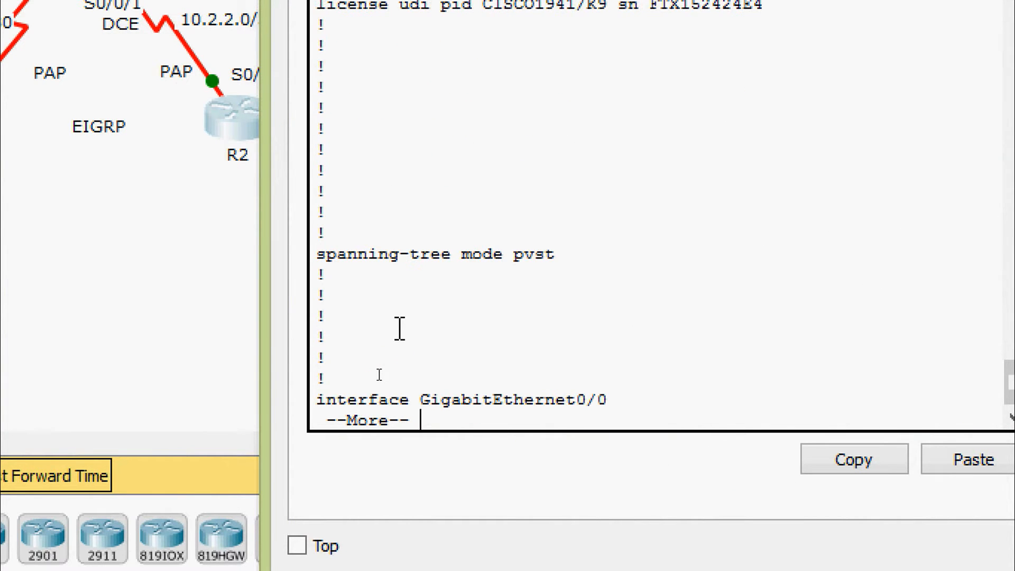
key(space)
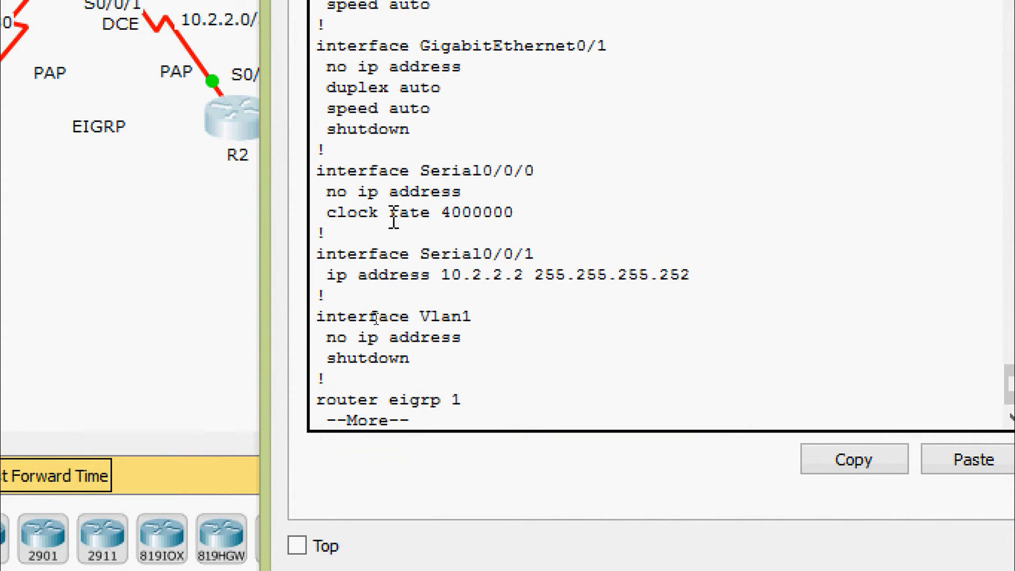
key(space)
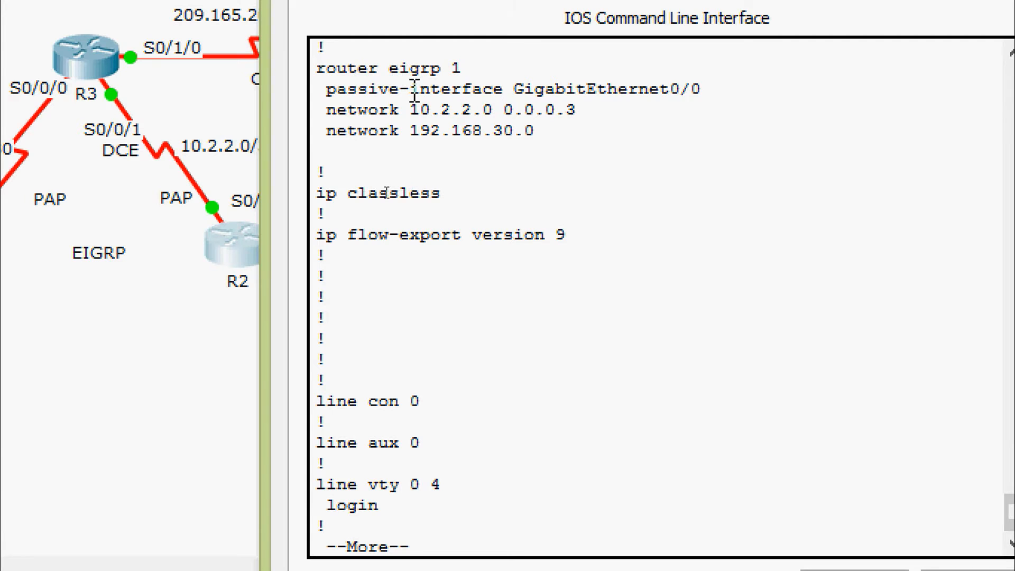
drag(369, 89, 514, 109)
click(378, 110)
drag(337, 110, 493, 132)
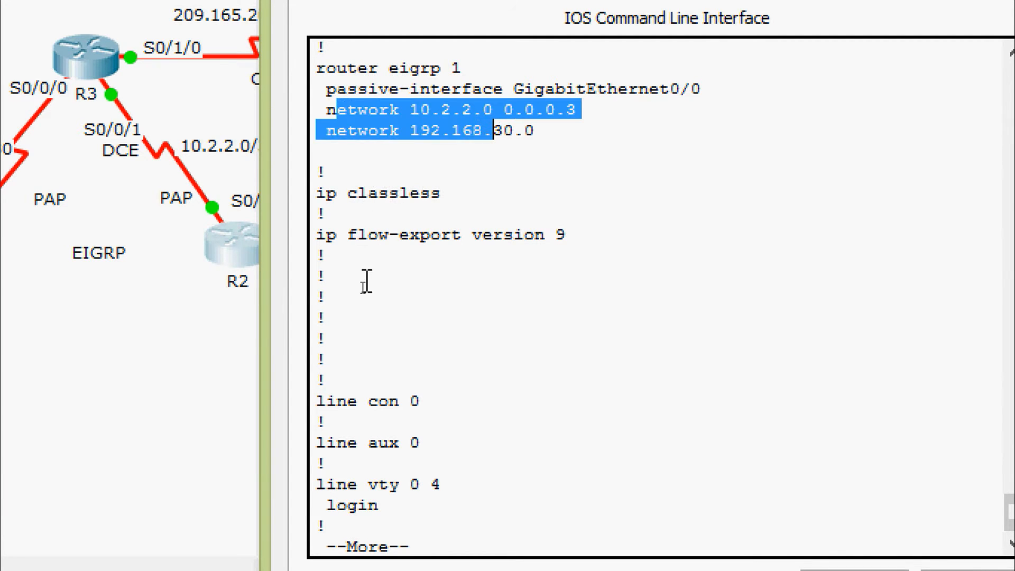
click(389, 342)
key(space)
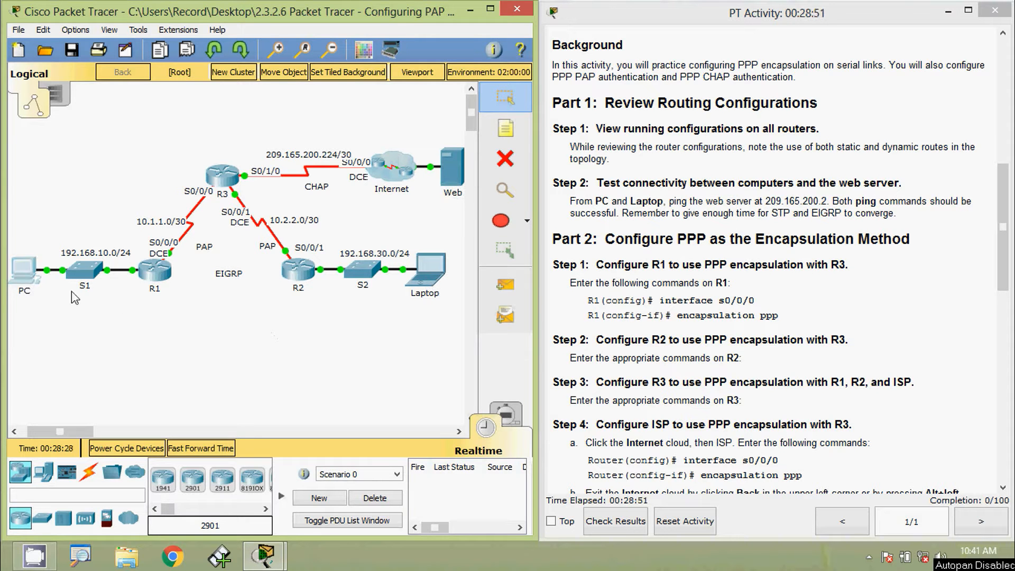
Step: Ping 209.165.200.2 from the PC's Command Prompt, confirm four replies, then close the PC
click(23, 269)
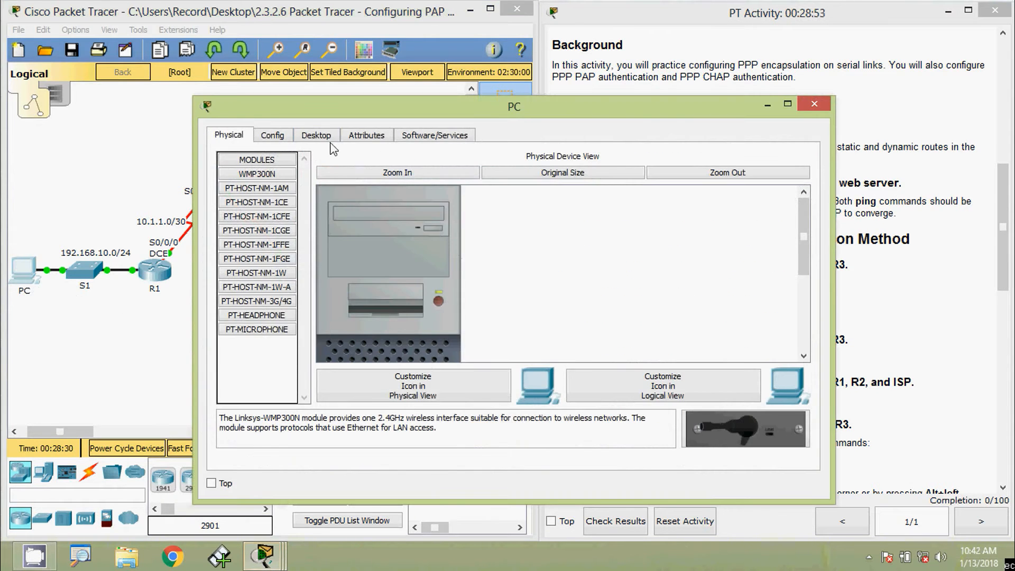
click(316, 136)
click(608, 196)
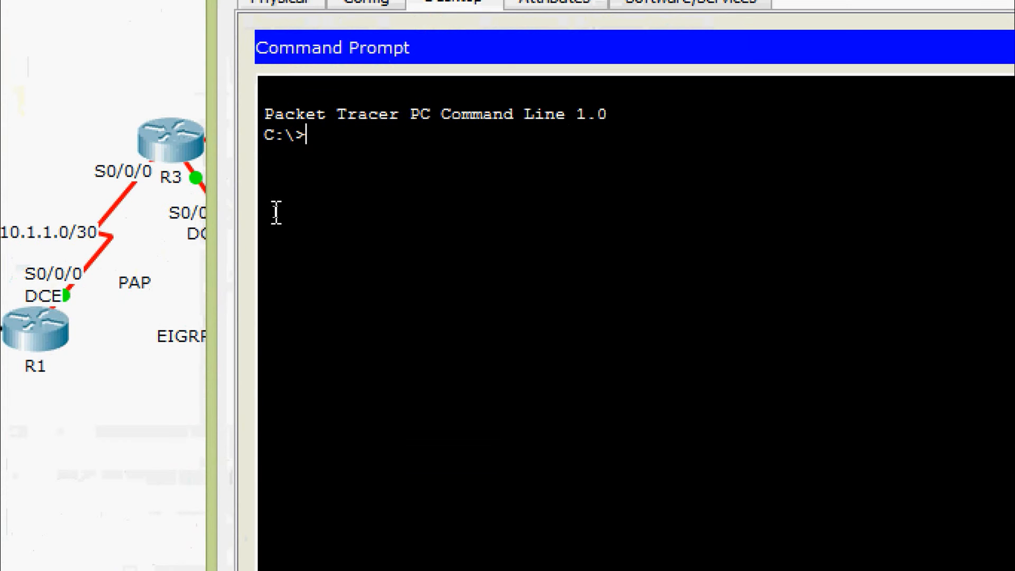
text(ping)
right_click(372, 135)
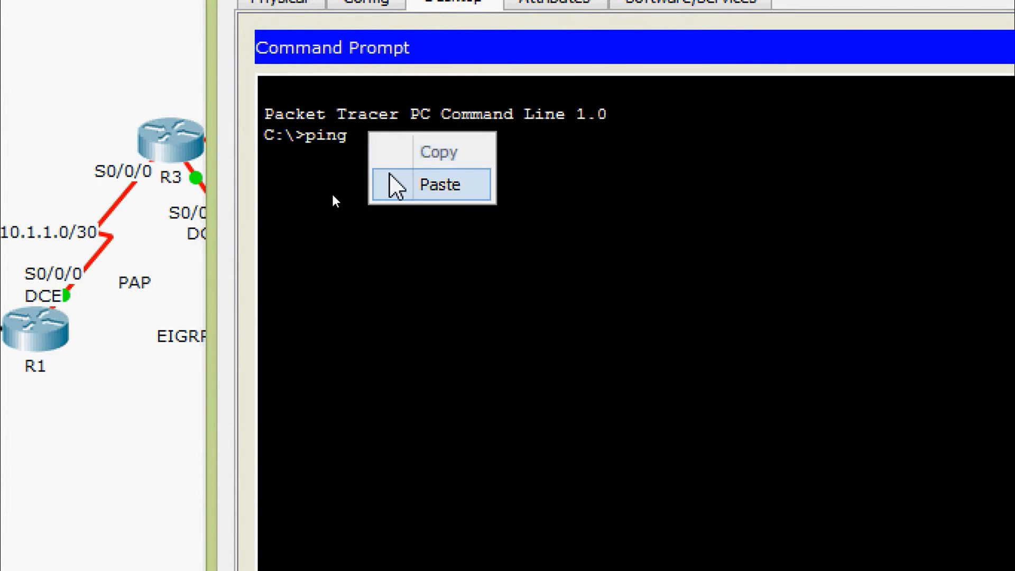
click(393, 182)
key(Return)
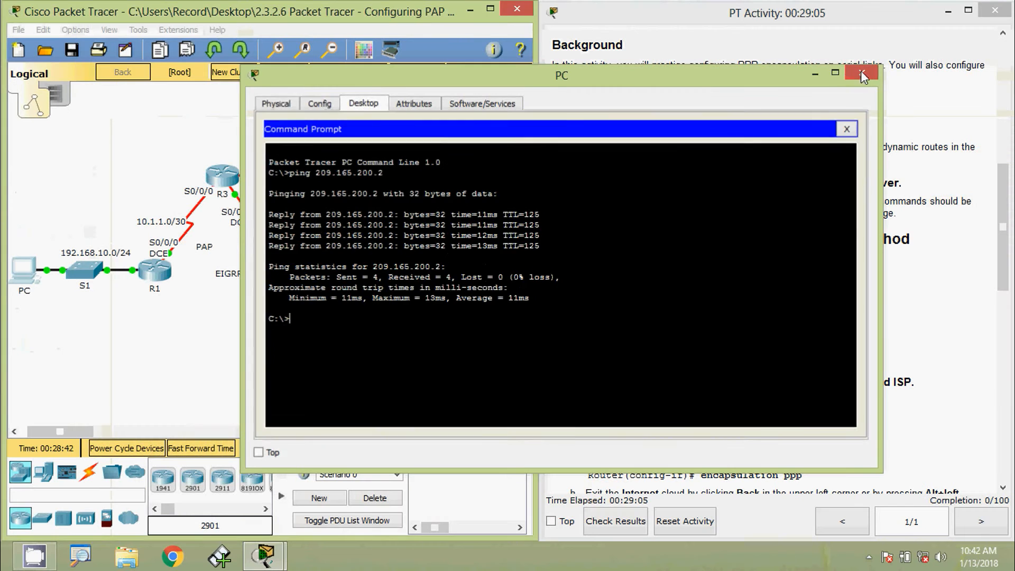
click(860, 71)
Step: Run ping 209.165.200.2 from the Laptop's Command Prompt, pasting the server address
click(430, 267)
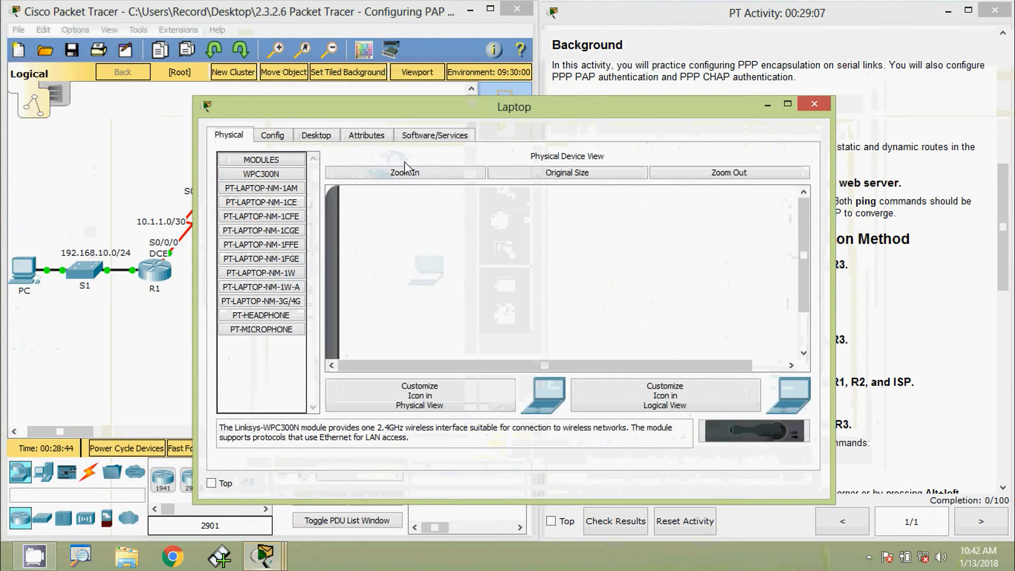
click(316, 135)
click(592, 238)
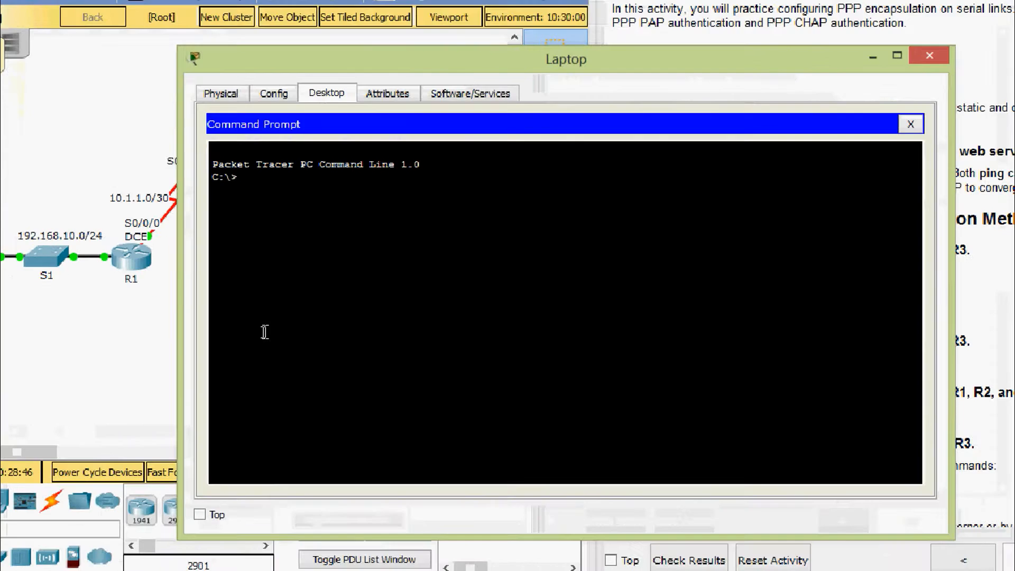
text(ping)
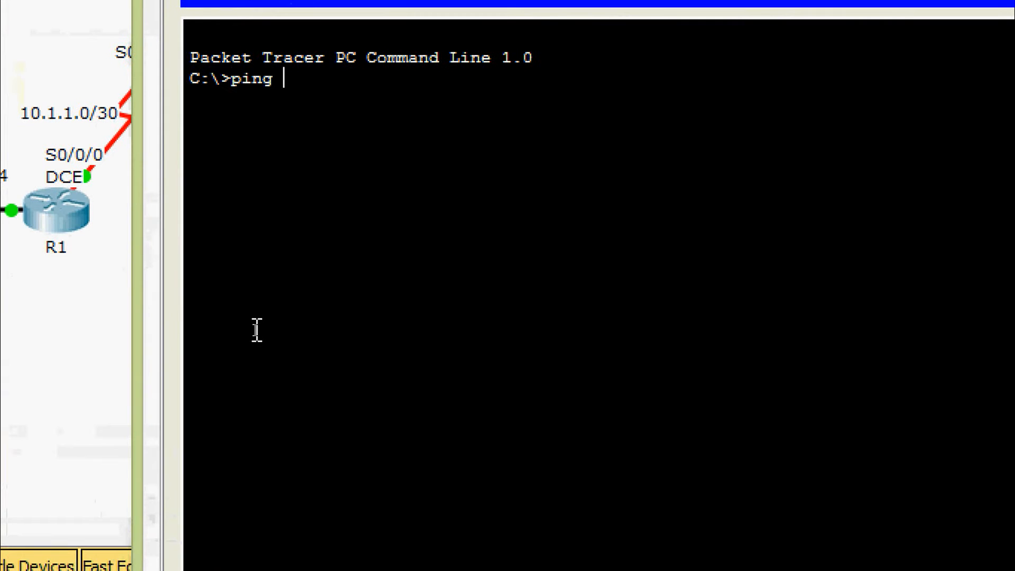
right_click(294, 70)
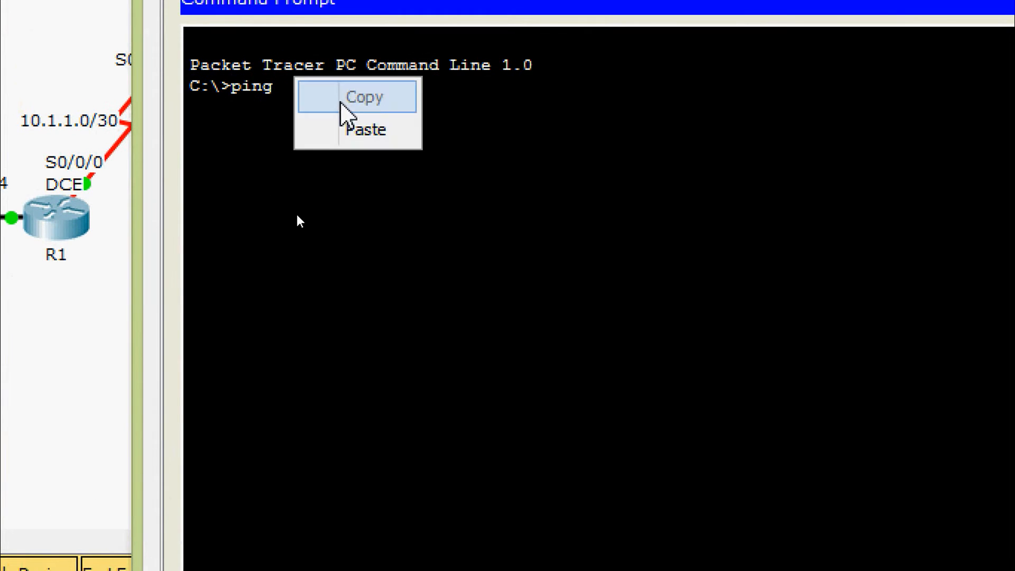
click(346, 130)
key(Return)
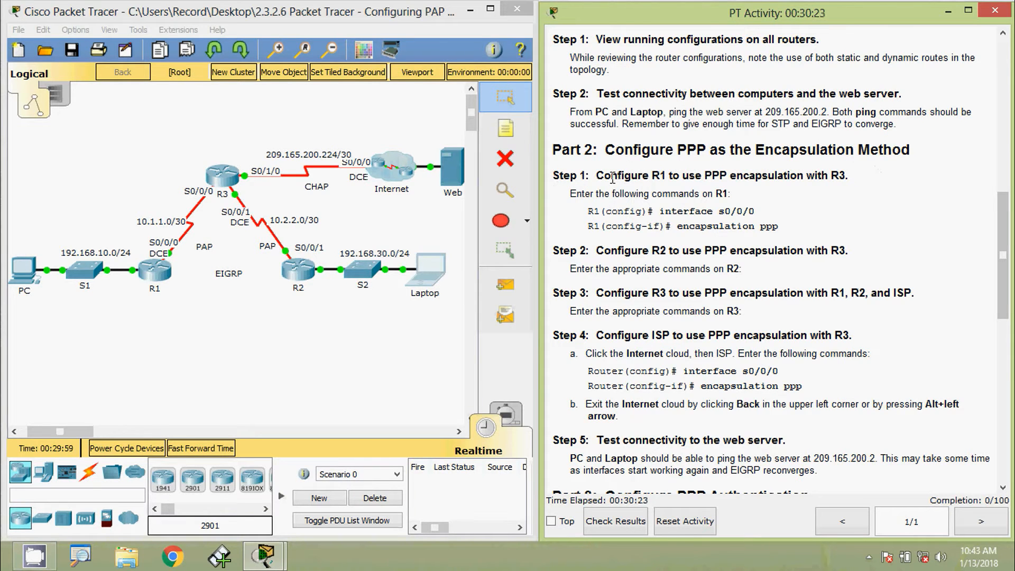
Step: Highlight R1's Step 1 encapsulation instructions, then bring up R1's window
drag(603, 177, 851, 180)
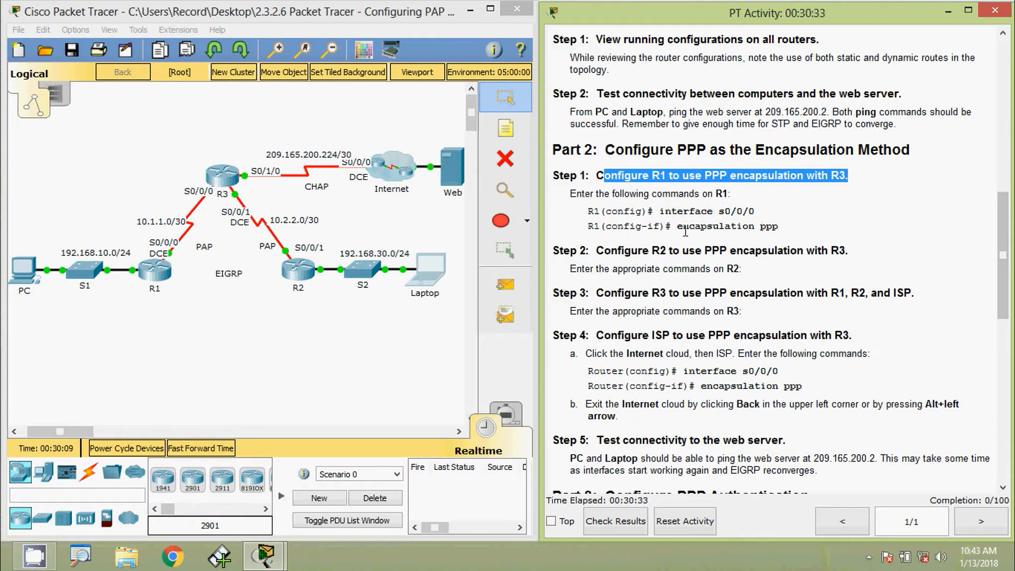
drag(678, 227, 786, 235)
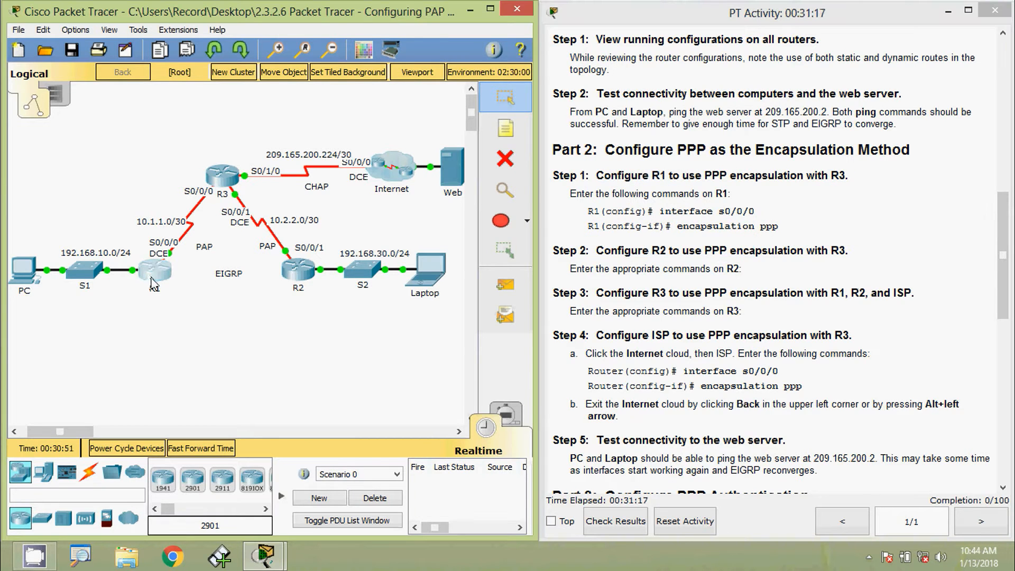
click(154, 271)
Step: Move R1's window aside and enter global configuration mode with conf t
drag(434, 113, 510, 44)
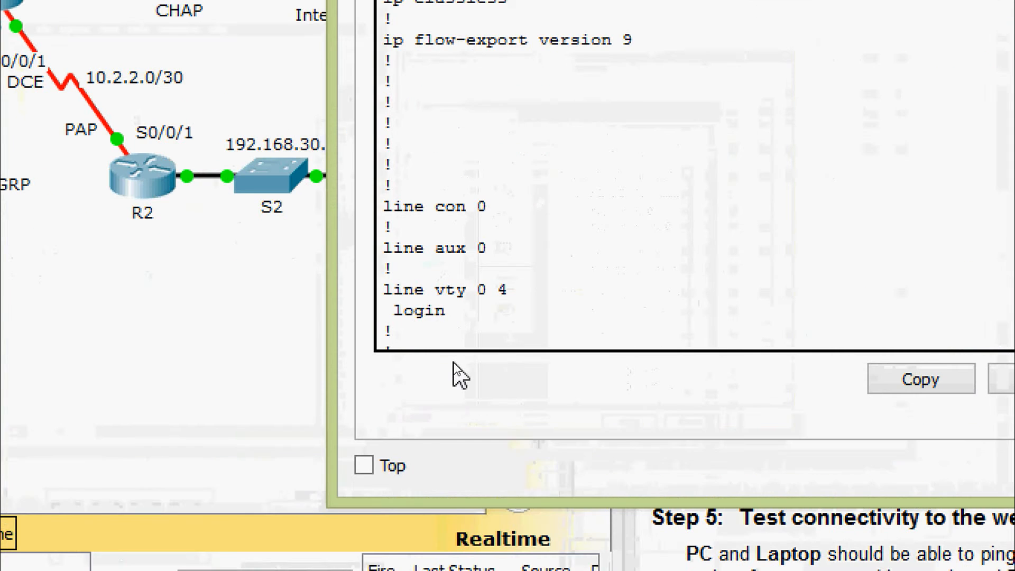
key(Return)
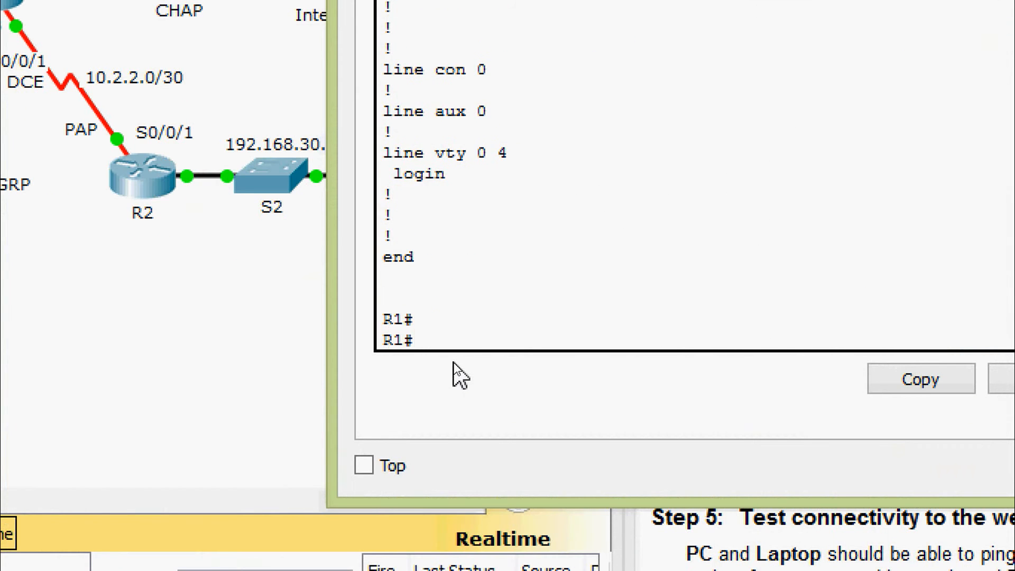
key(ctrl+z)
key(Return)
key(Return)
key(Return)
text(conf)
key(Tab)
text(t)
key(Tab)
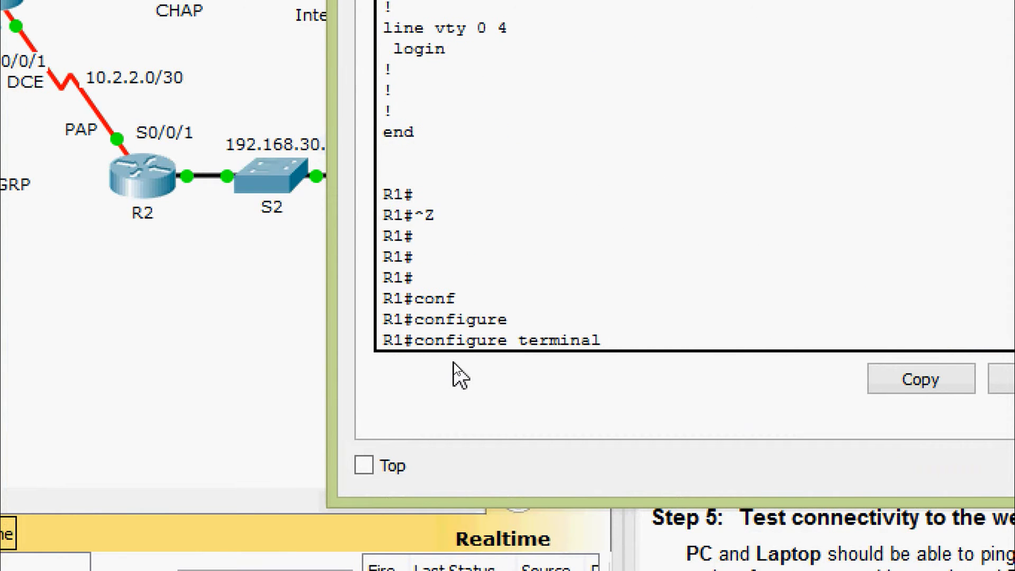
key(Return)
key(Return)
Step: Apply encapsulation ppp on R1's interface serial 0/0/0
text(inter)
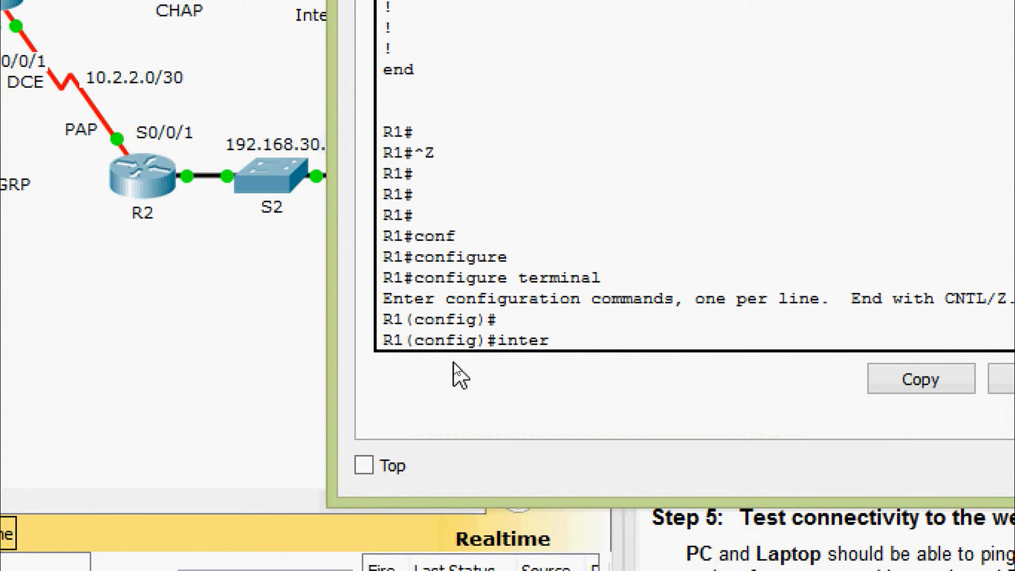
key(Tab)
text(ser)
key(Tab)
text(0/0/0)
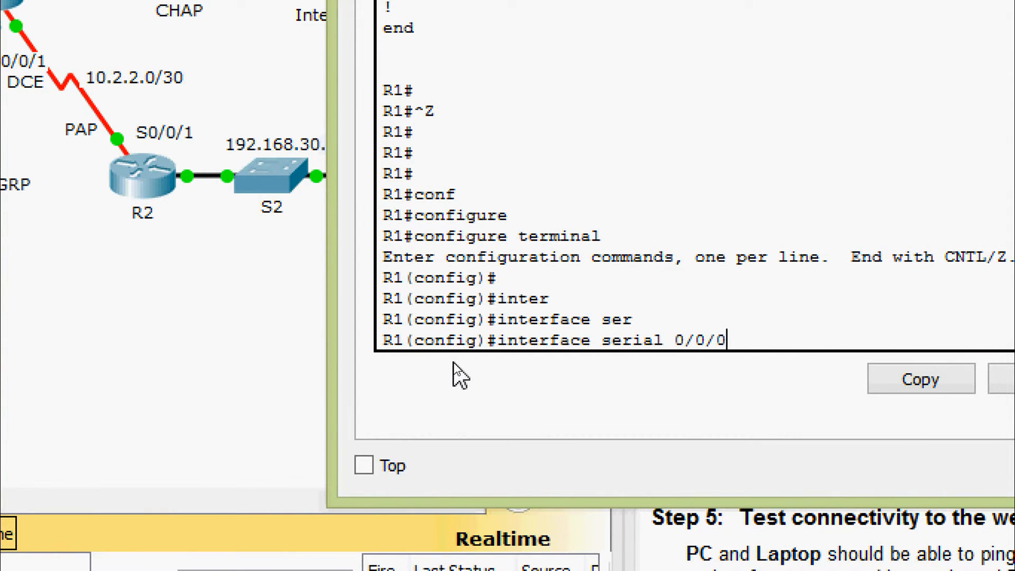
key(Return)
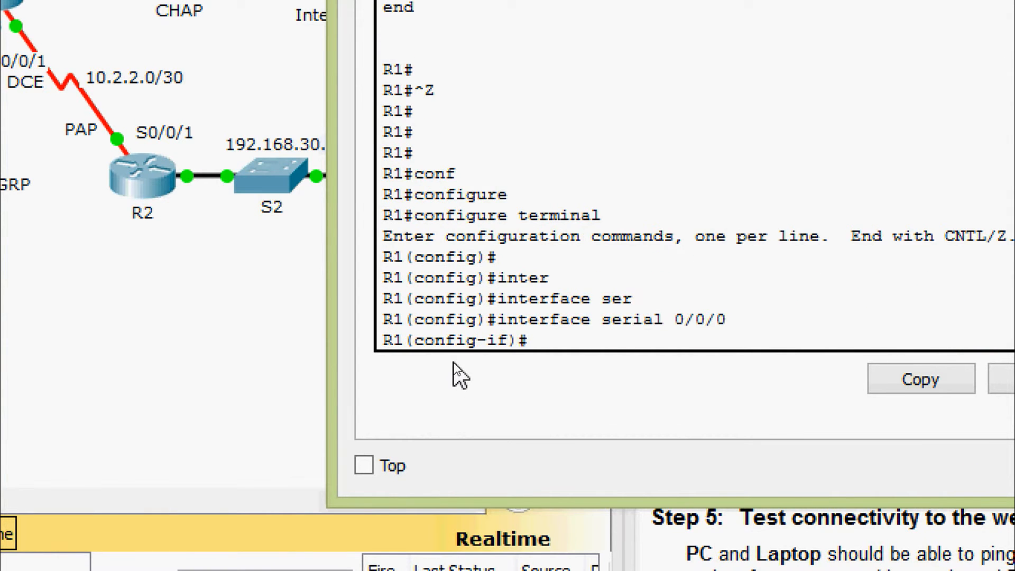
text(enc)
key(Tab)
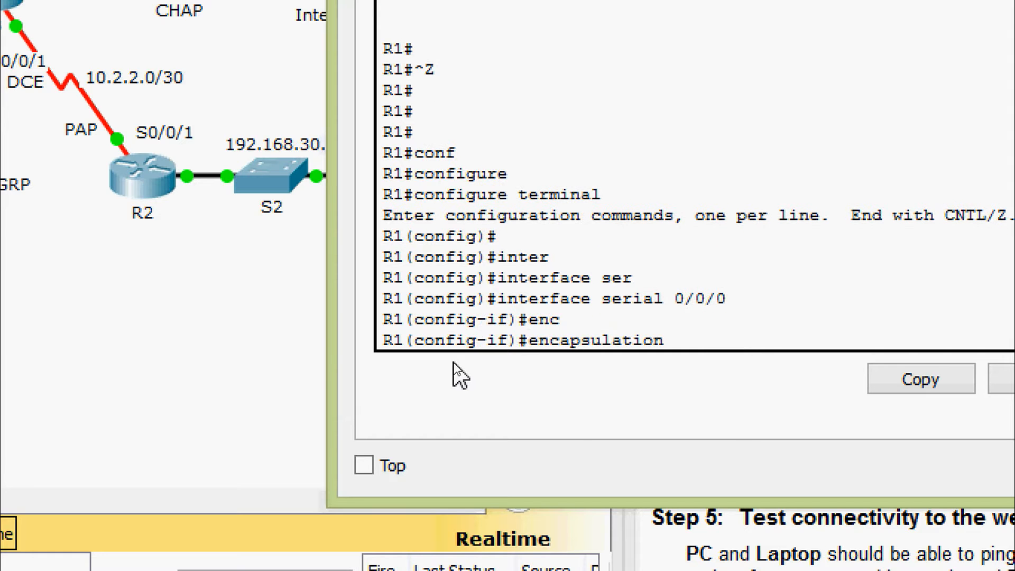
text(?p)
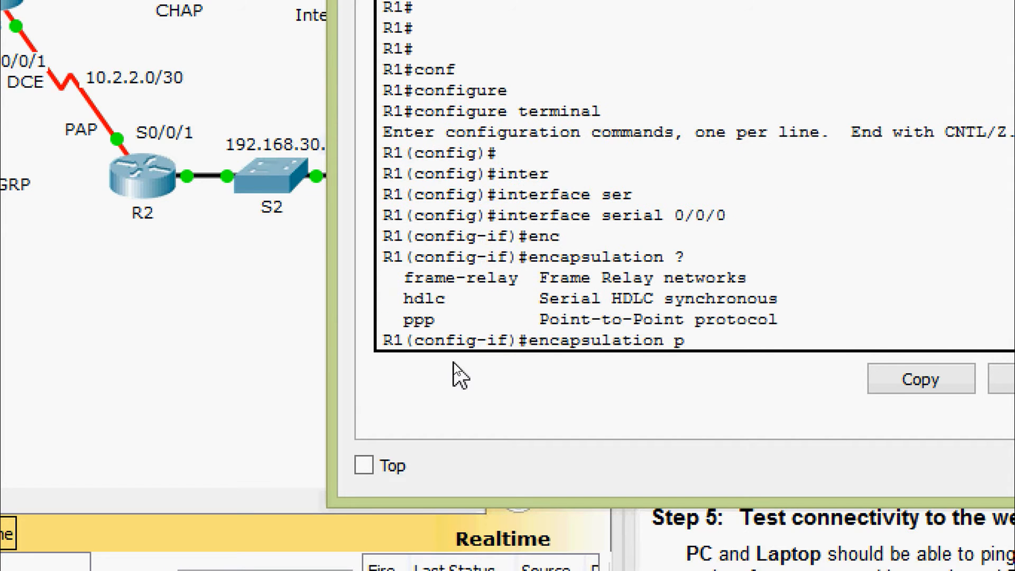
text(p)
key(Tab)
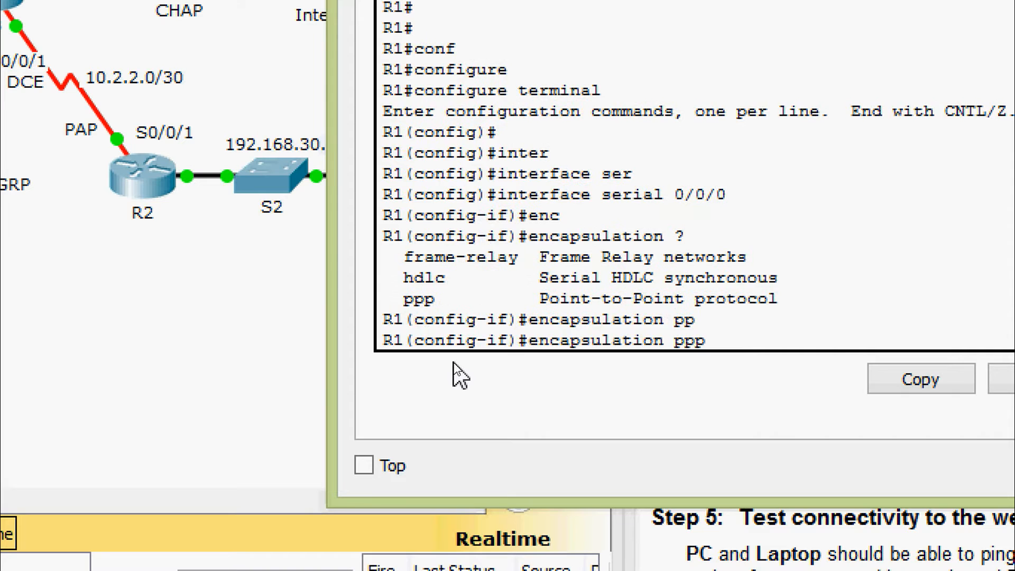
key(Return)
key(Return)
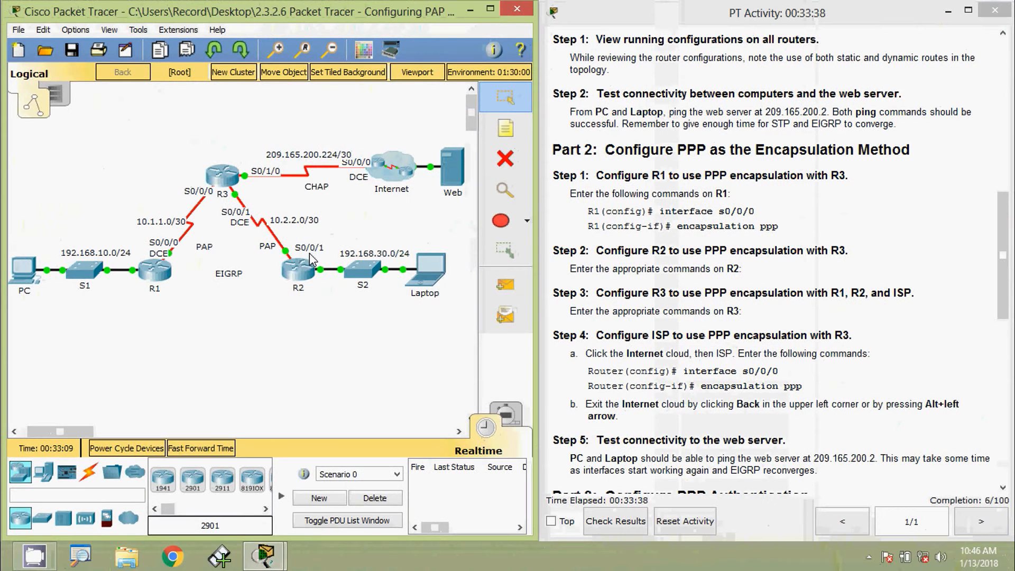
Step: Bring up R2's console, move it aside and enter global configuration mode with conf t
click(320, 257)
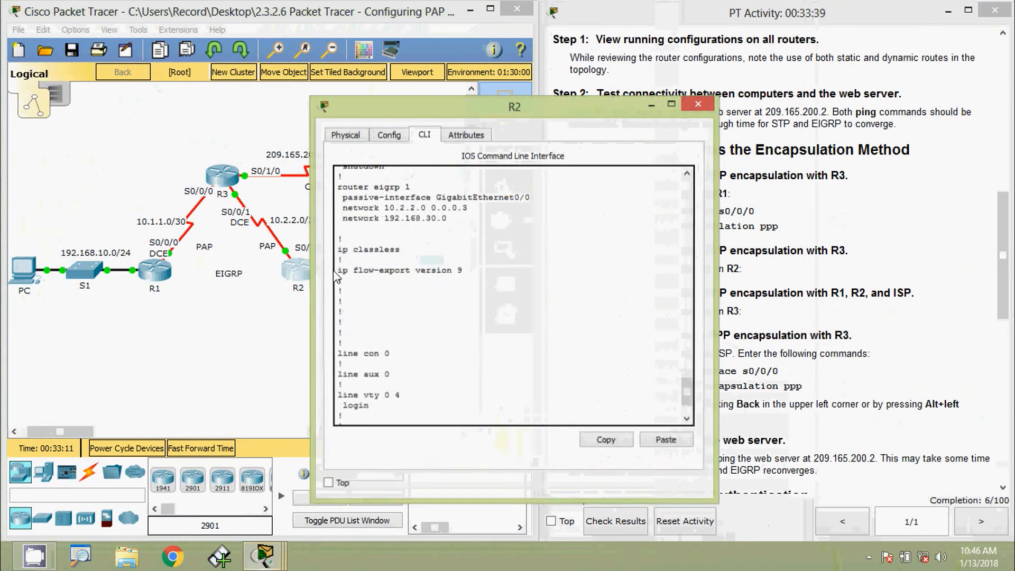
drag(431, 109, 500, 35)
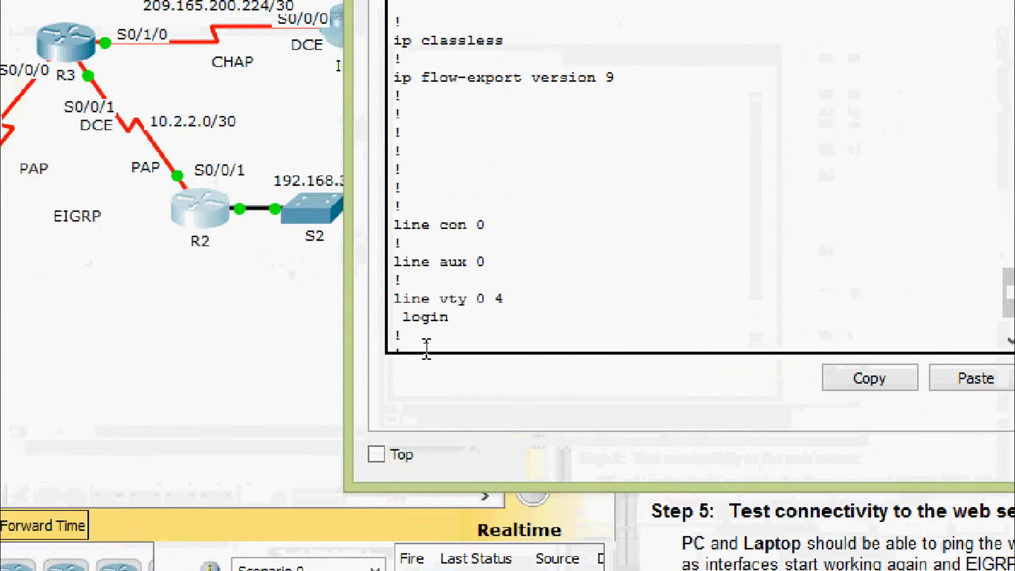
key(ctrl+z)
key(Return)
key(Return)
key(Return)
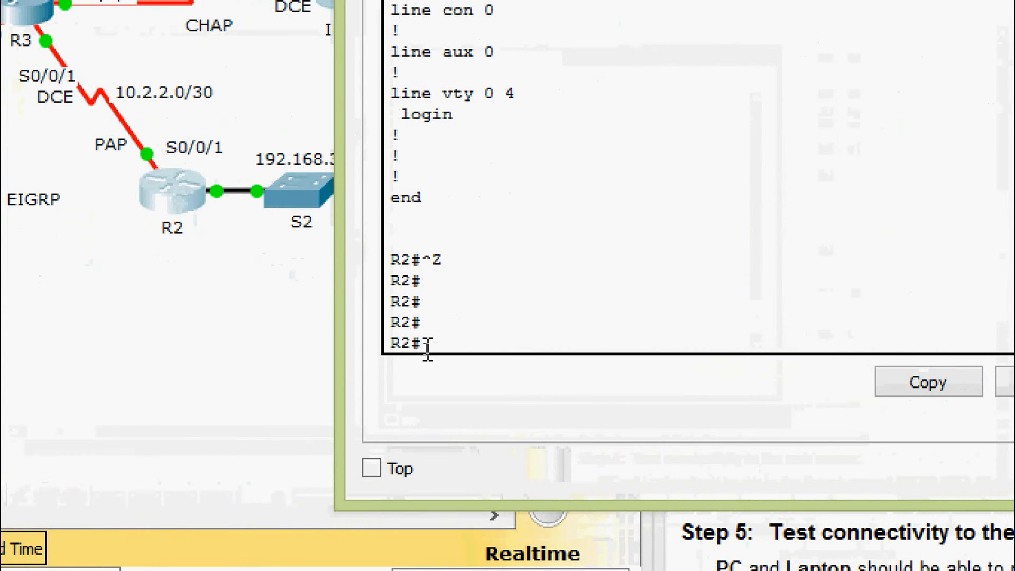
text(conf)
key(Tab)
text(t)
key(Tab)
text(t)
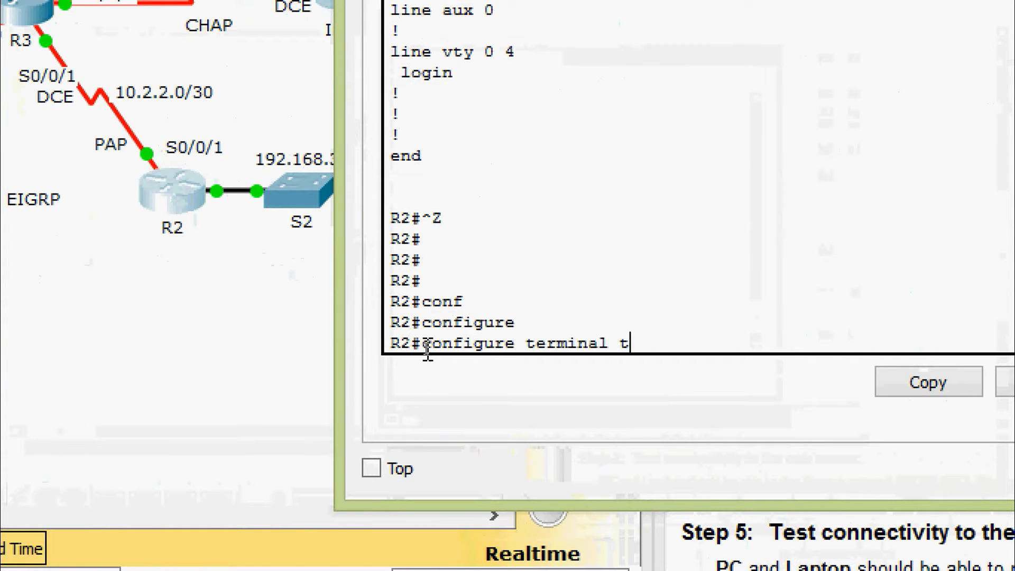
key(BackSpace)
key(Return)
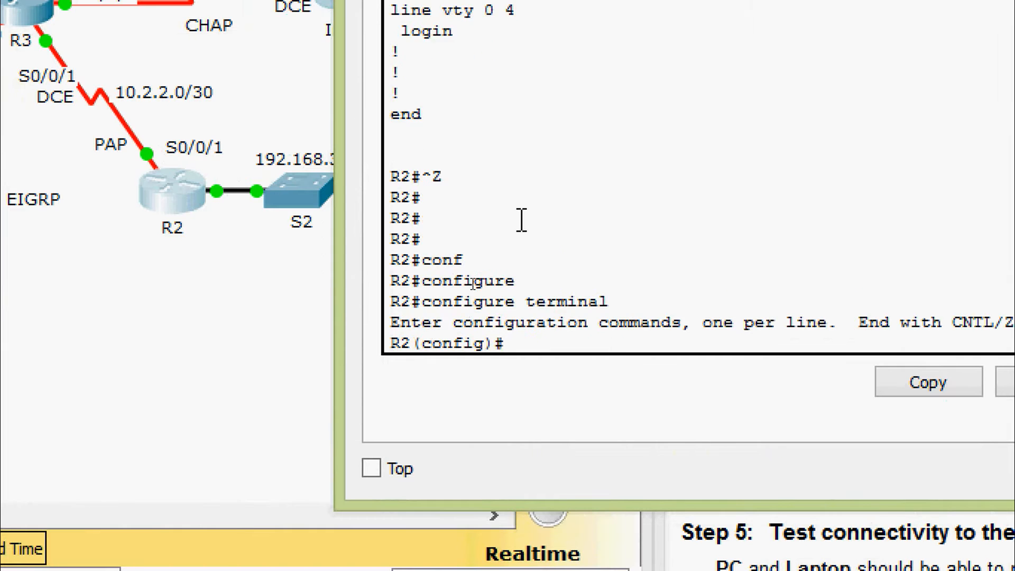
key(Return)
key(Return)
Step: Apply encapsulation ppp on R2's interface serial 0/0/1
text(inter)
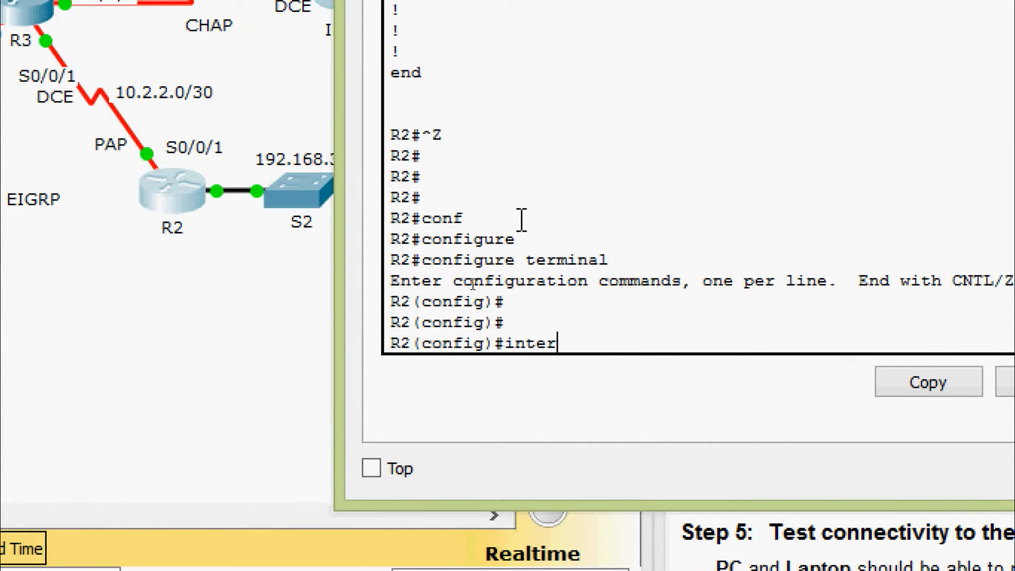
key(Tab)
text(ser)
key(Tab)
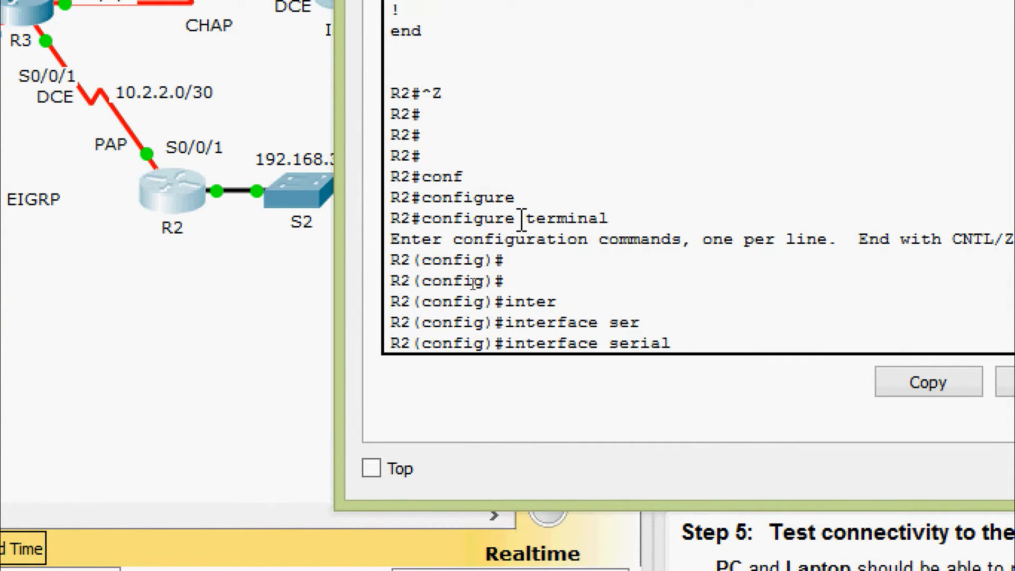
text(0/0/1)
key(Return)
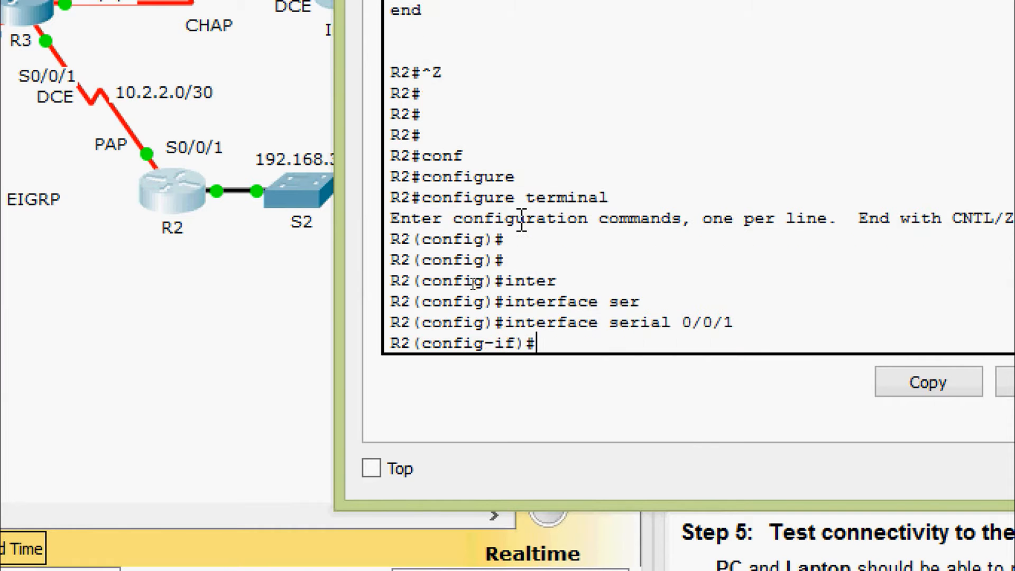
text(enc)
key(Tab)
text(p)
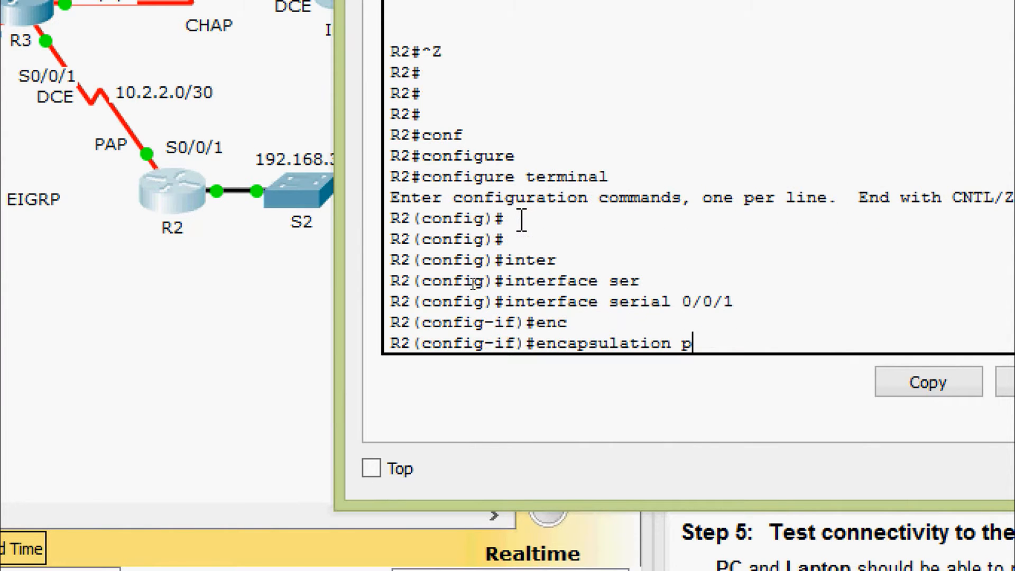
key(Return)
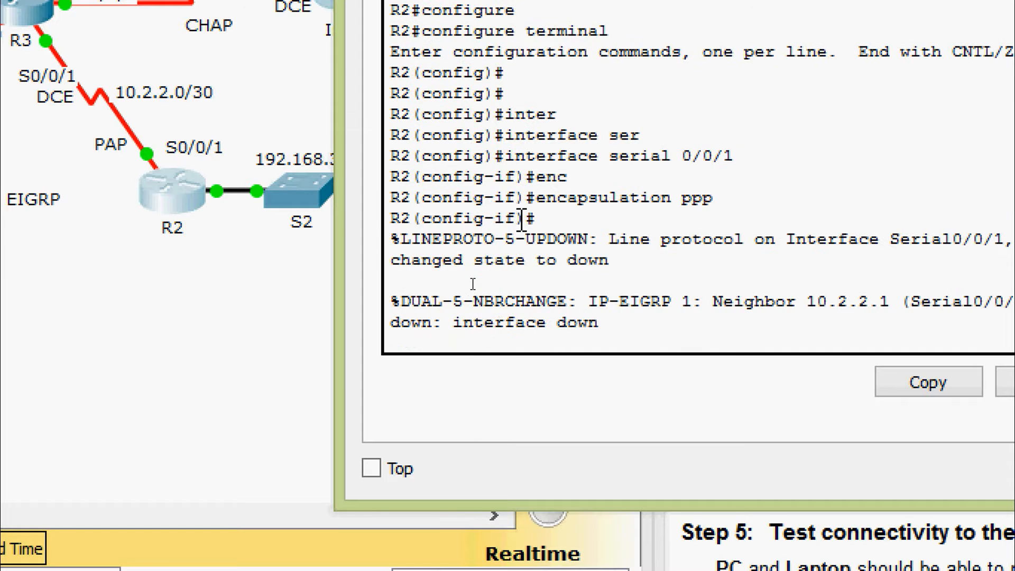
key(Return)
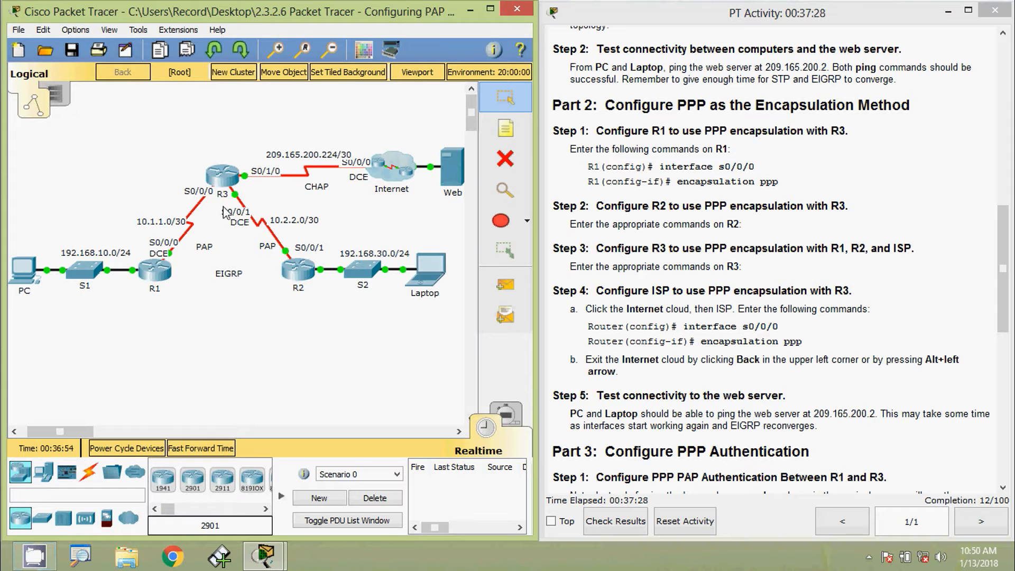
Step: Open R3's console and enter global configuration mode
click(226, 179)
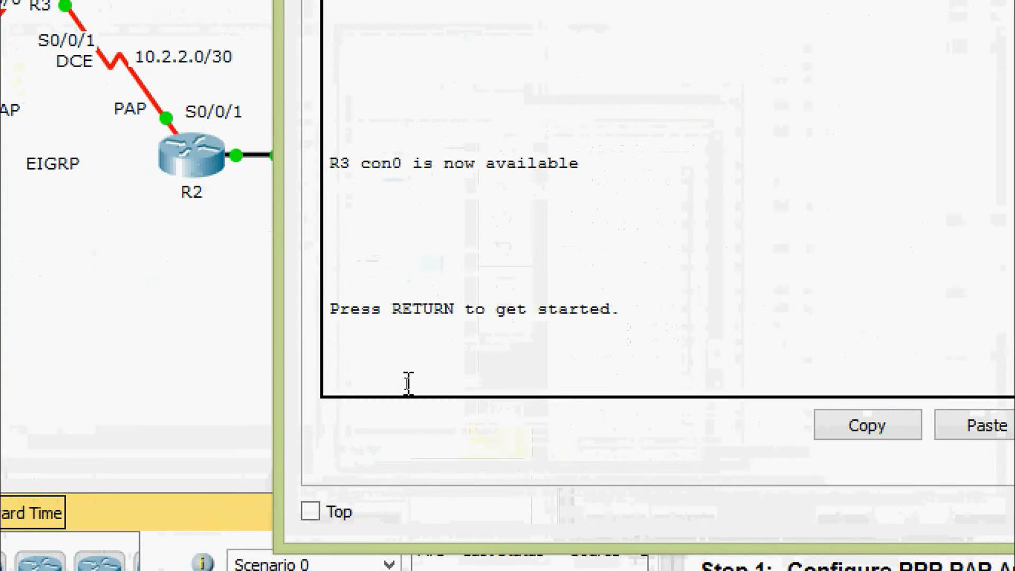
key(Return)
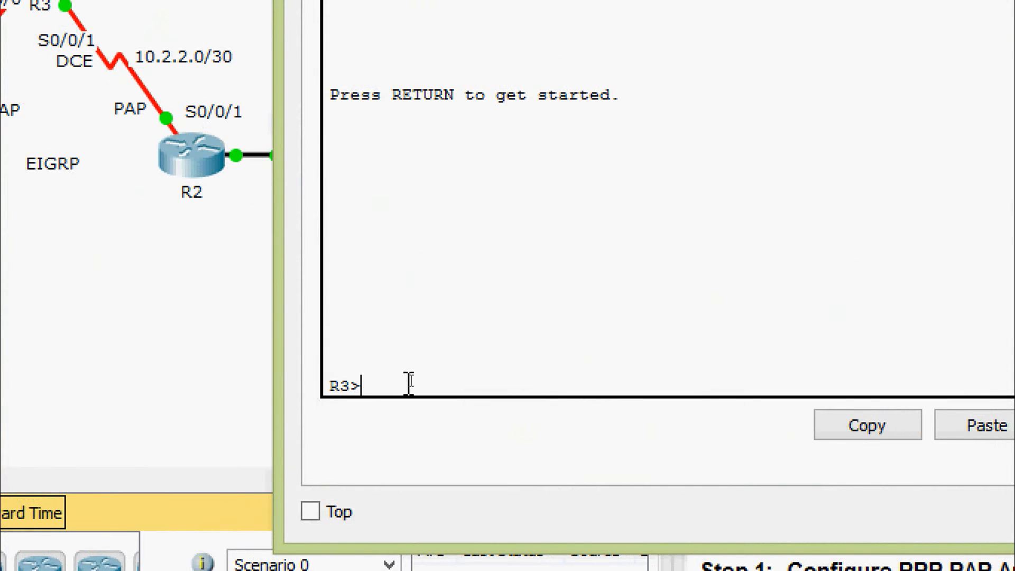
text(ena)
key(Tab)
key(Return)
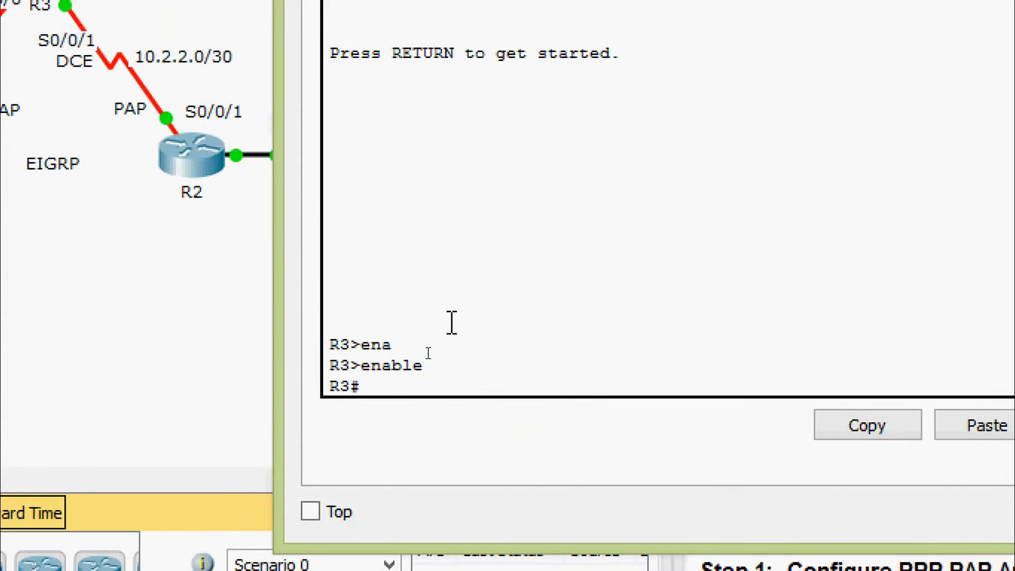
text(conf)
key(Tab)
text(terminal)
key(Return)
key(Return)
key(Return)
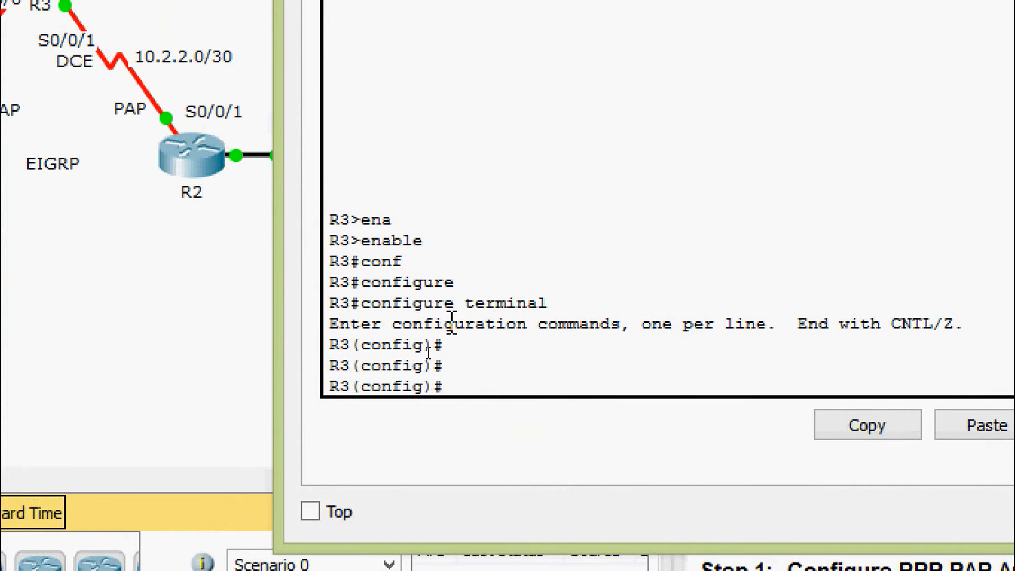
Step: Set PPP encapsulation on R3's Serial0/0/0
text(inter)
key(Tab)
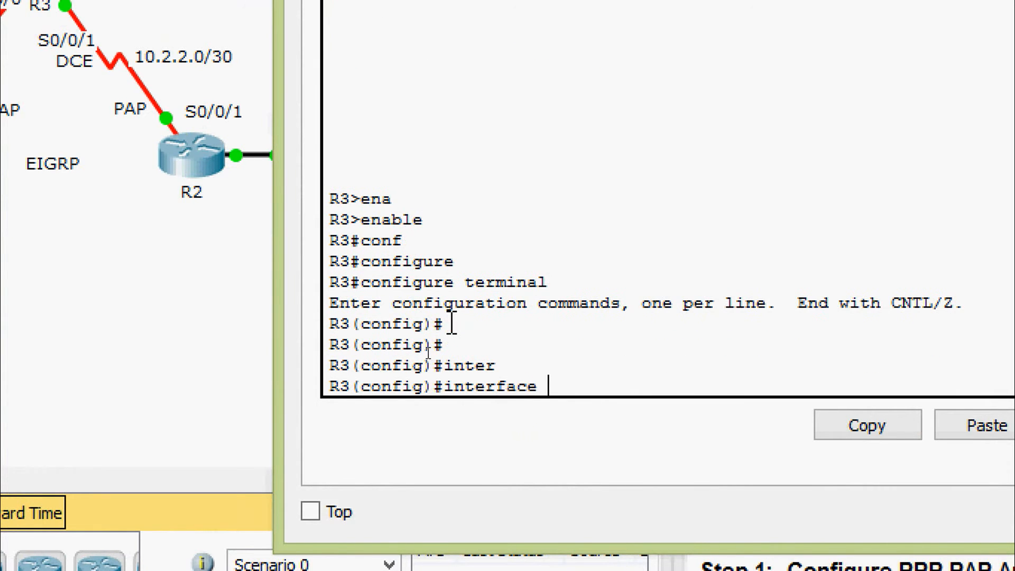
text(ser)
key(Tab)
text(0/0/0)
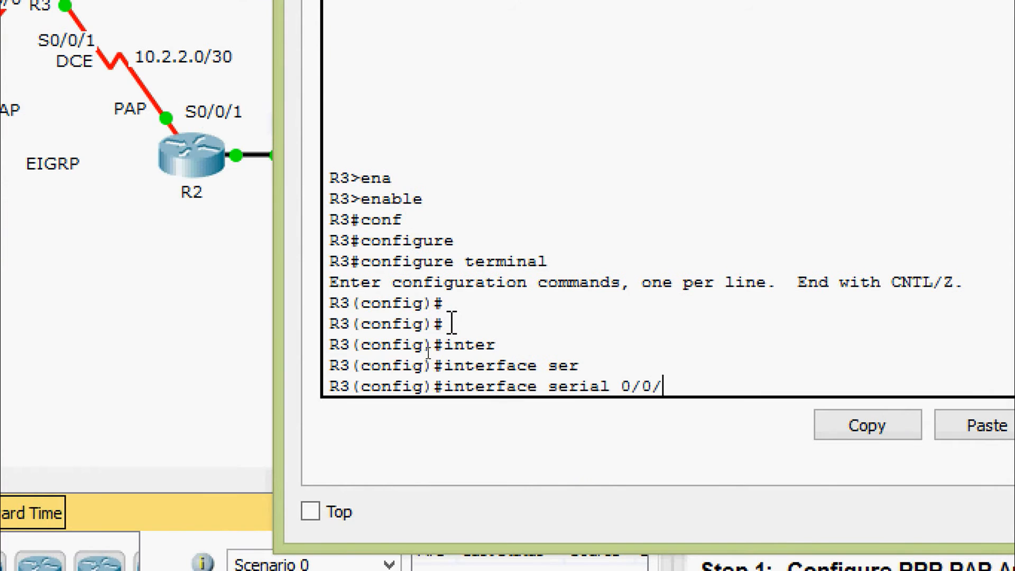
key(Return)
text(enc)
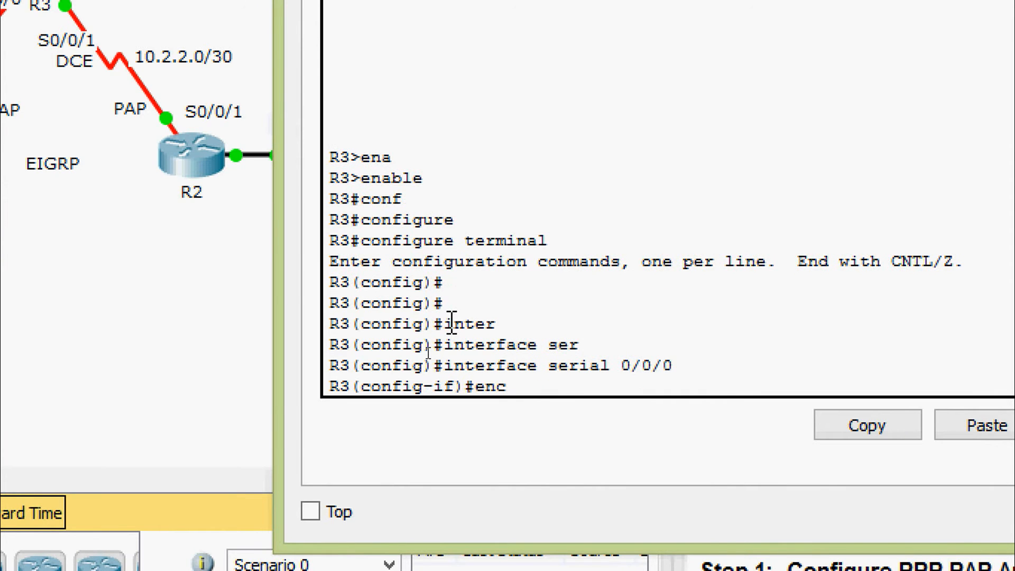
key(Tab)
text(pp)
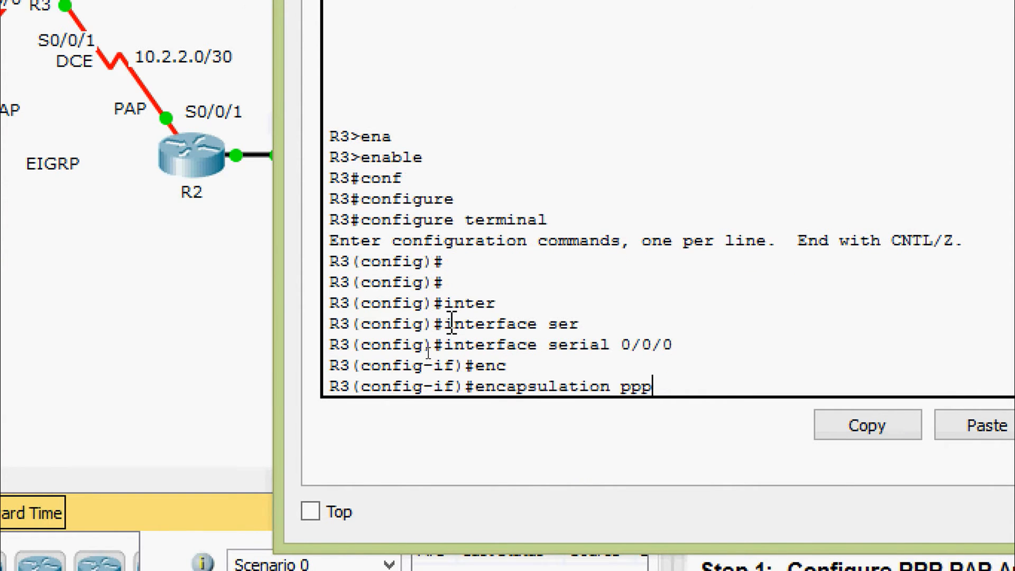
key(Return)
key(Return)
key(Return)
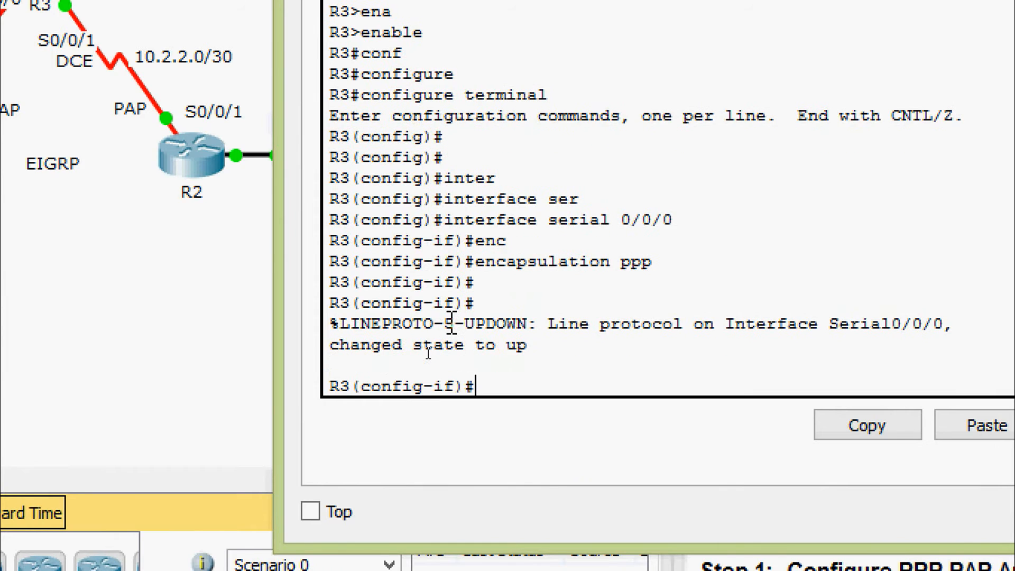
text(ex)
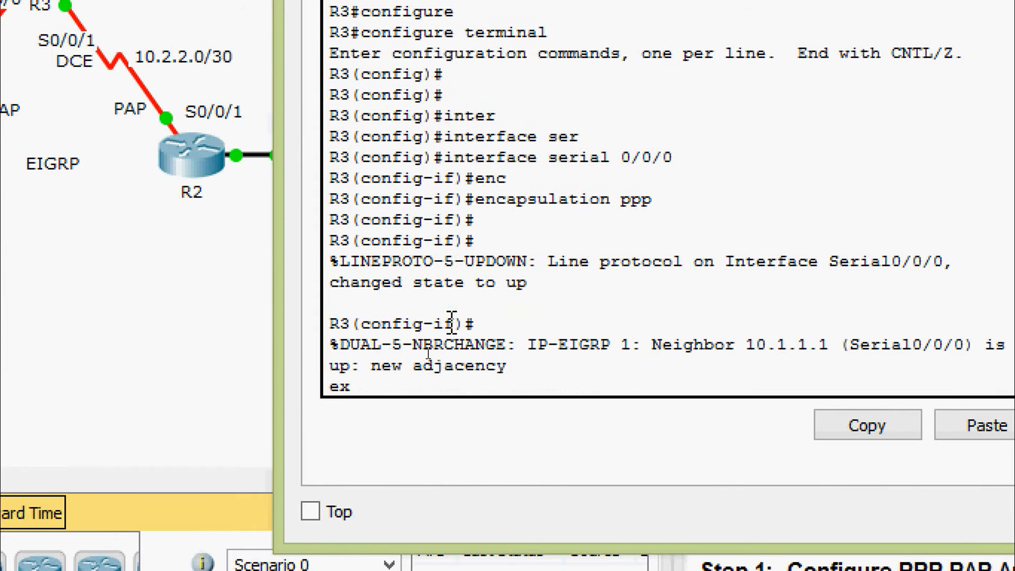
text(it)
key(Return)
Step: Set PPP encapsulation on R3's Serial0/0/1
text(inter)
key(Tab)
text(se)
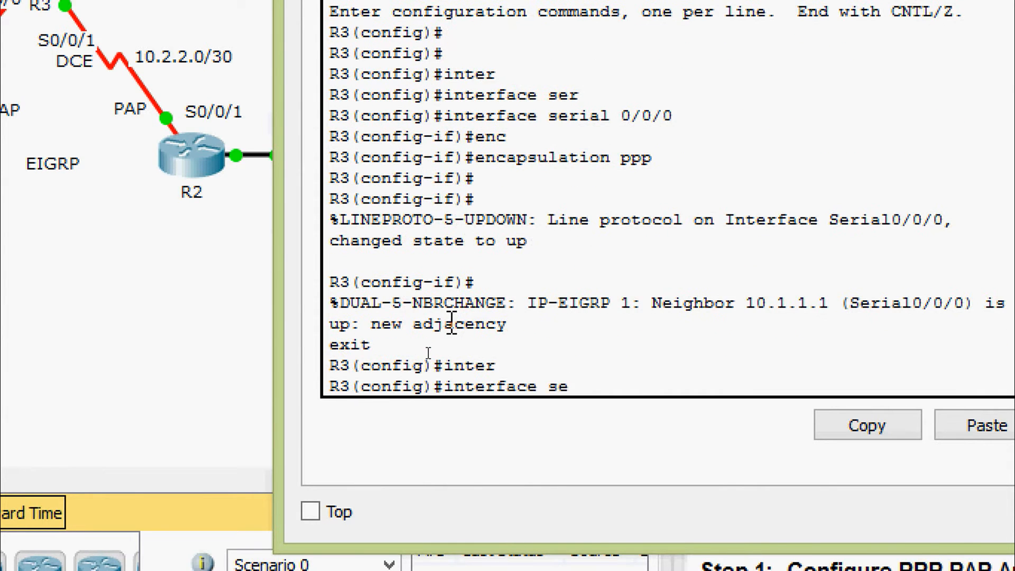
text(r)
key(Tab)
text(0/0/1)
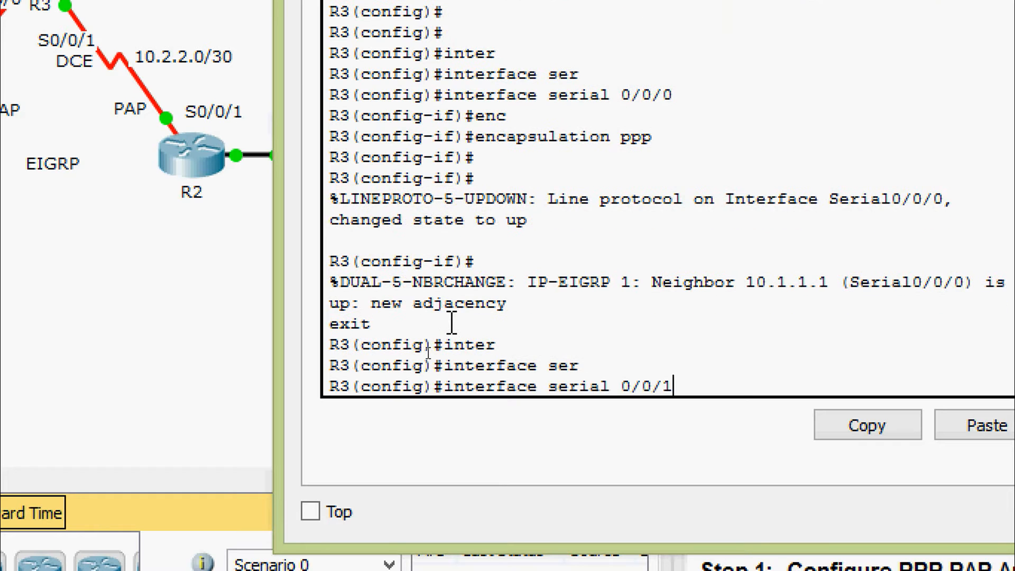
key(Return)
text(enc)
key(Tab)
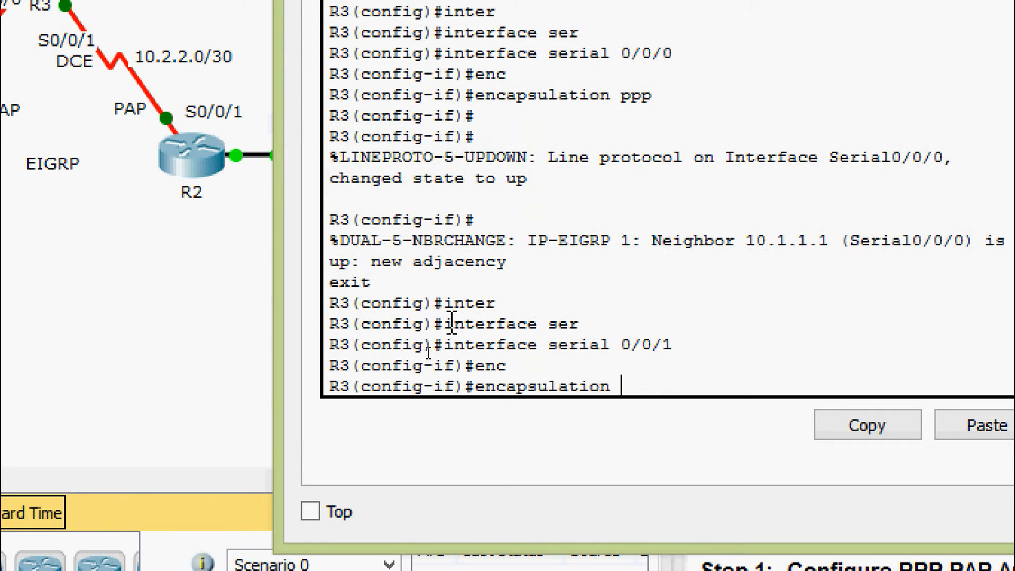
text(p)
key(Tab)
key(Return)
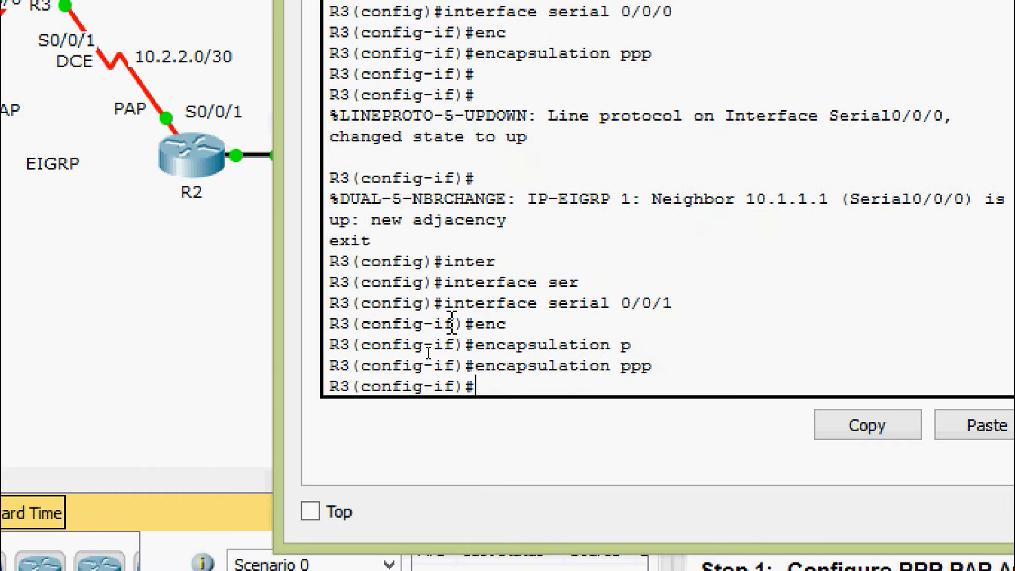
text(exit)
key(Return)
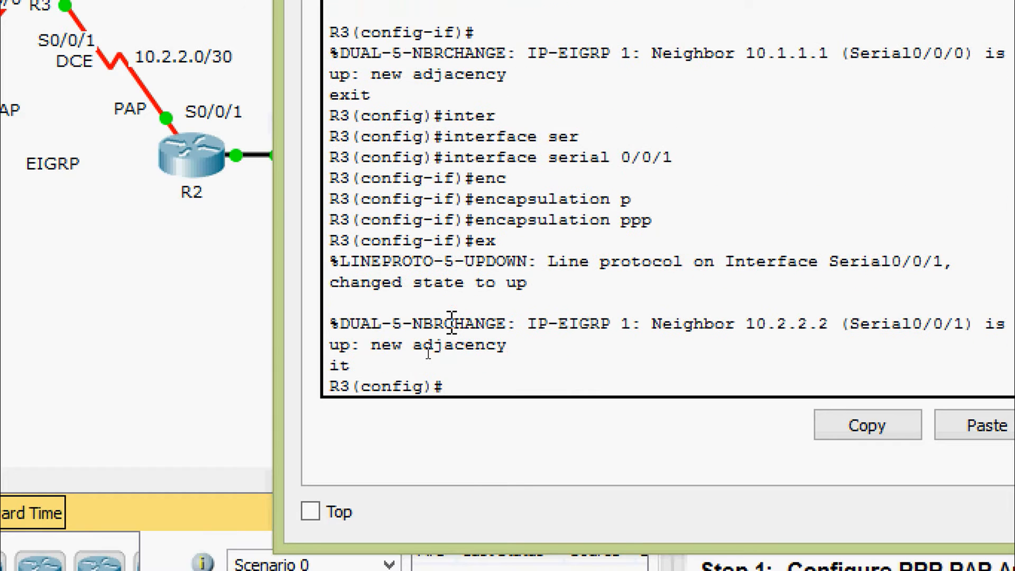
Step: Set PPP encapsulation on R3's Serial0/1/0 toward ISP
text(inter)
key(Tab)
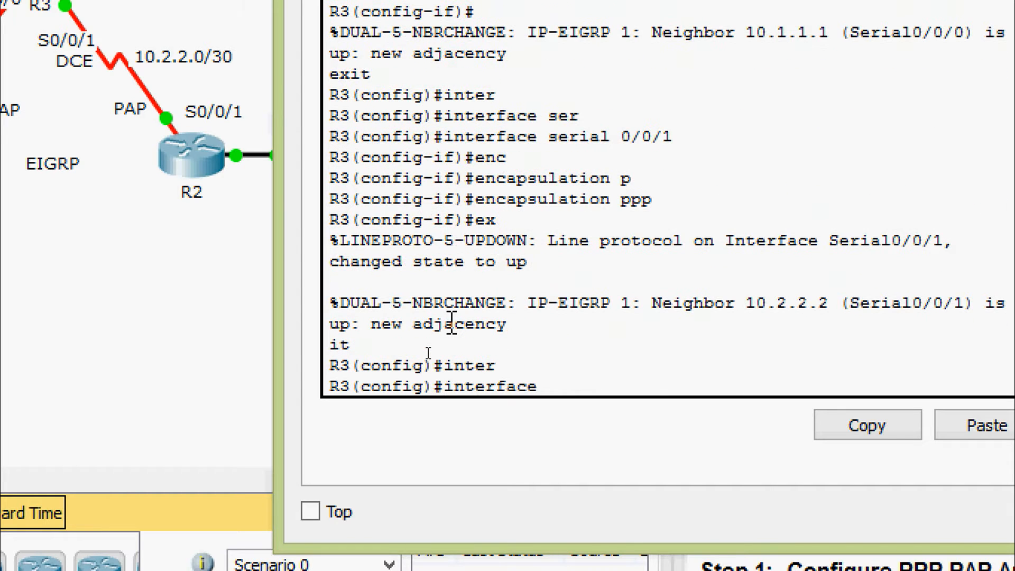
text(ser)
key(Tab)
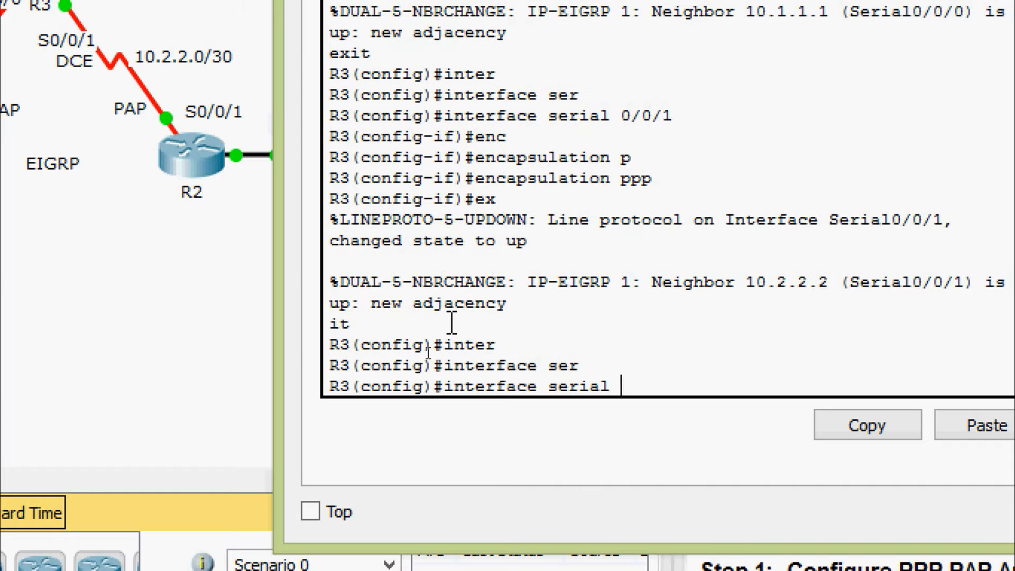
text(0/1/0)
key(Return)
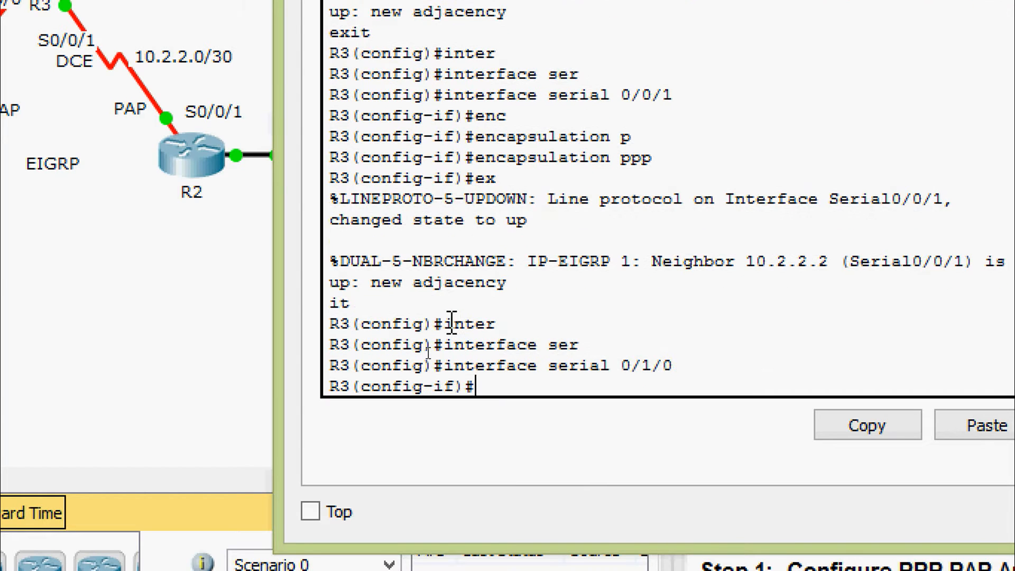
text(enc)
key(Tab)
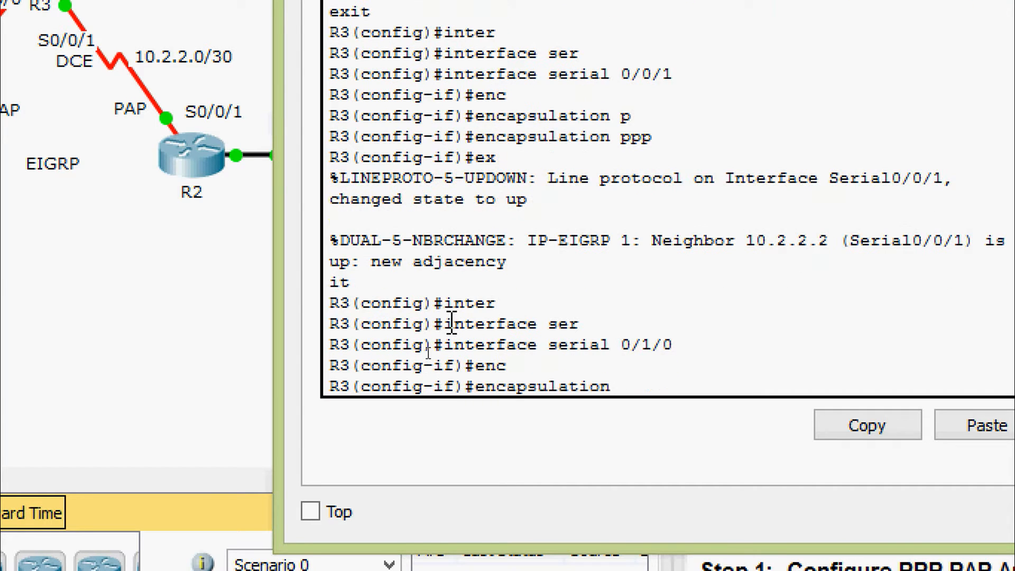
text(p)
key(Tab)
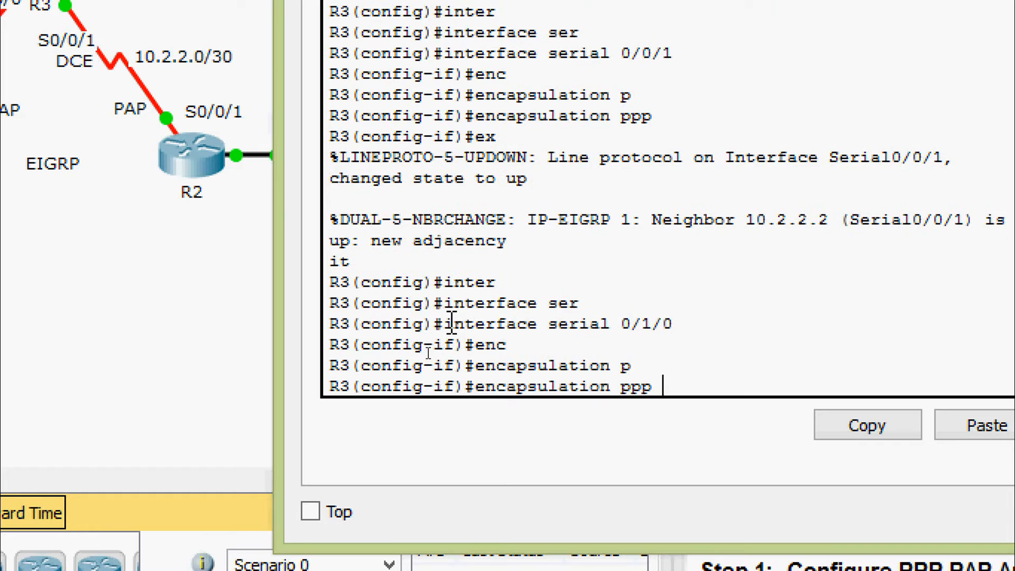
key(Return)
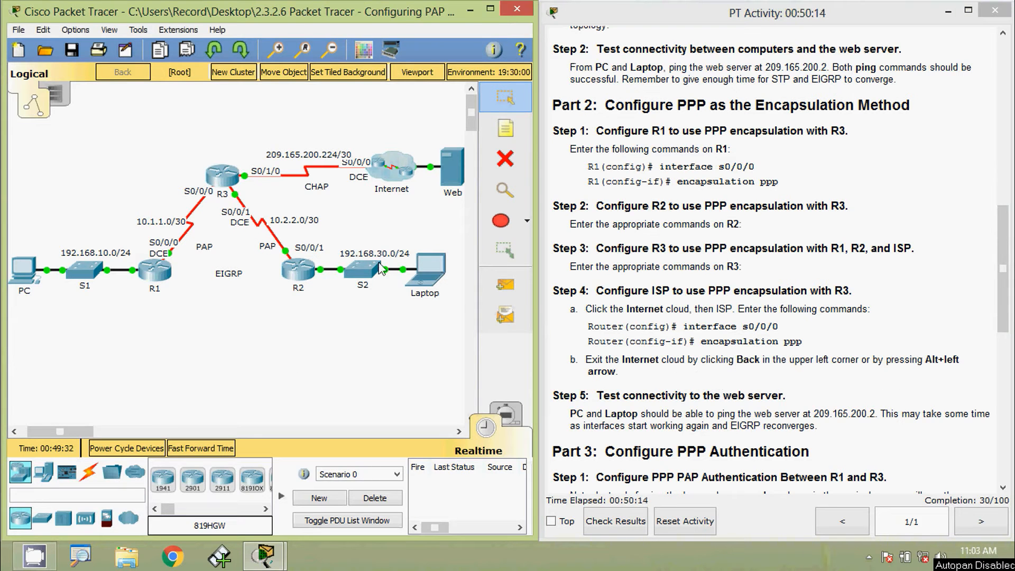
Step: Open the ISP router inside the Internet cloud and enter global configuration mode
click(397, 177)
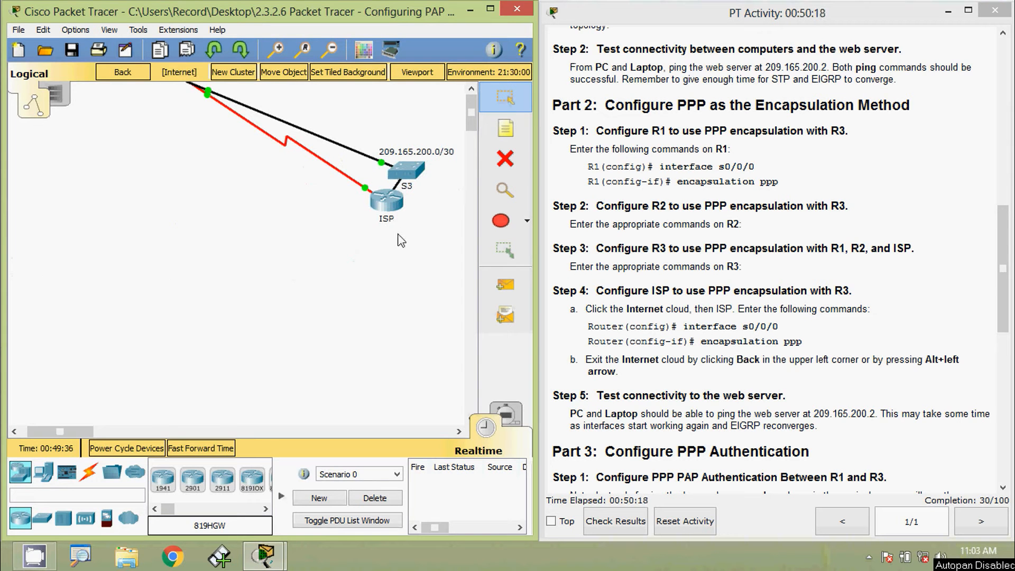
click(385, 207)
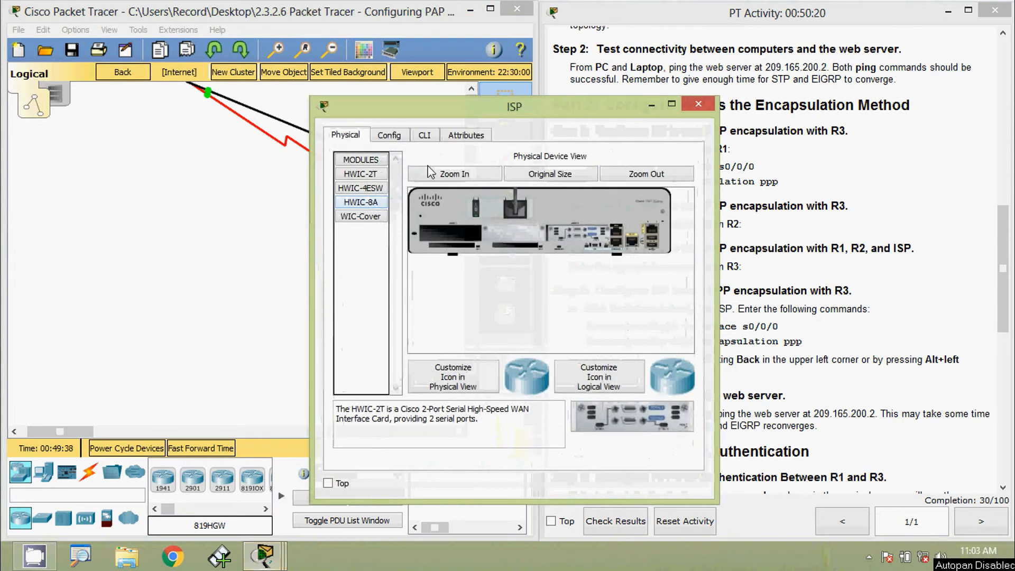
click(426, 135)
drag(430, 120, 467, 85)
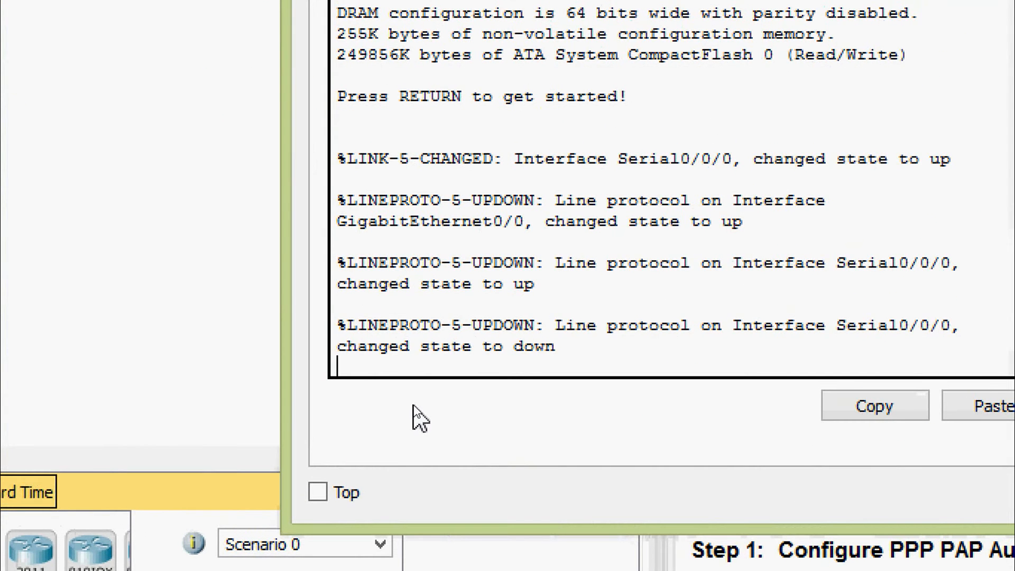
key(Return)
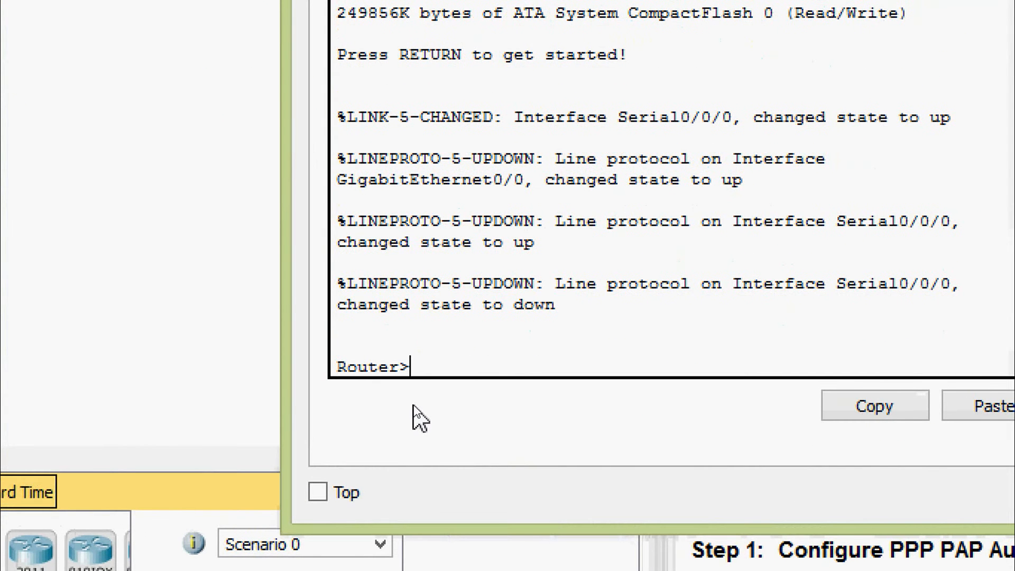
text(ena)
key(Tab)
key(Return)
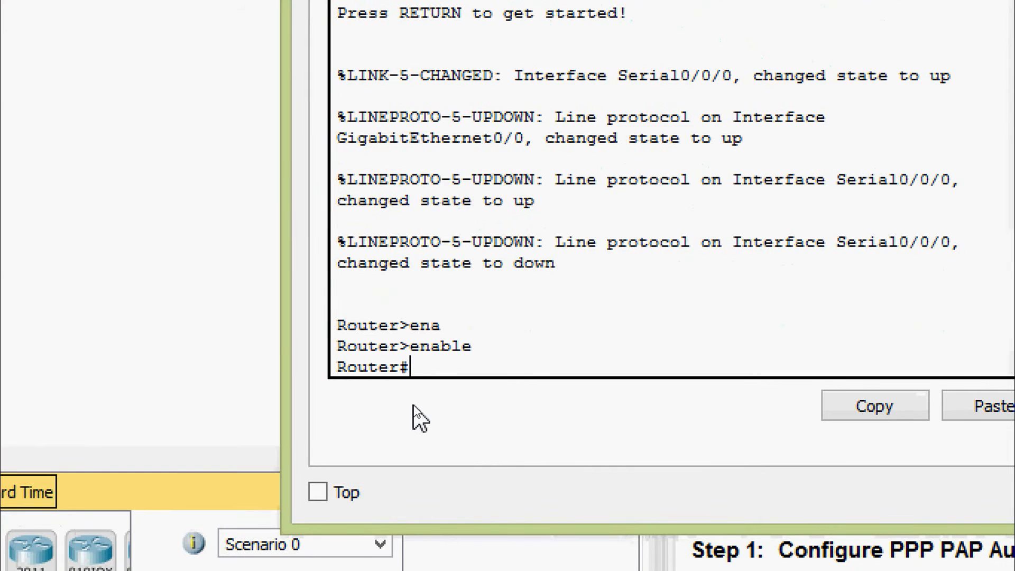
text(conf)
key(Tab)
text(terminal)
key(Return)
key(Return)
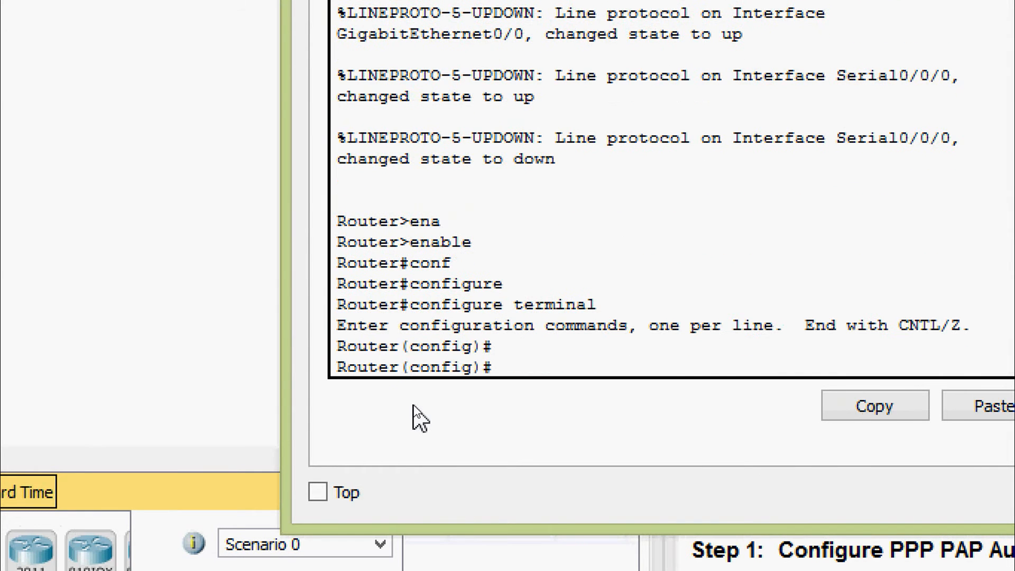
Step: Apply PPP encapsulation on ISP's Serial0/0/0 and wait for the link to come up
text(inter)
key(Tab)
text(ser)
key(Tab)
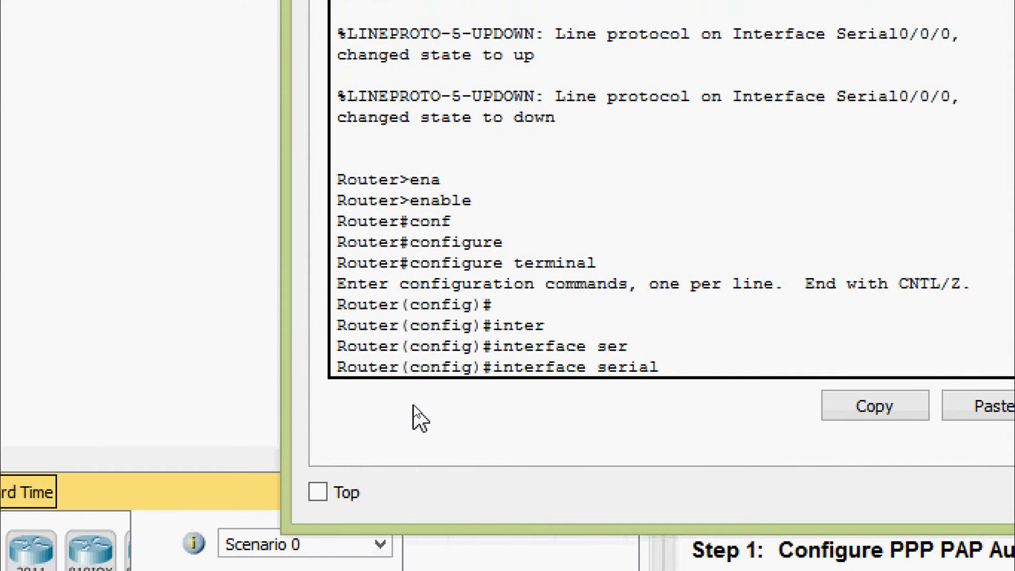
text(0/0/0)
key(Return)
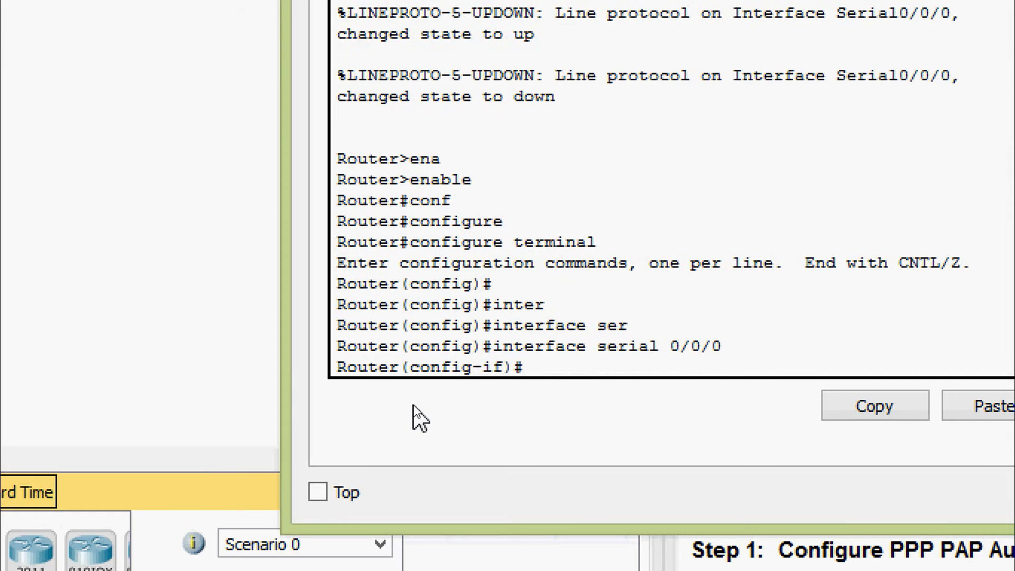
text(enc)
key(Tab)
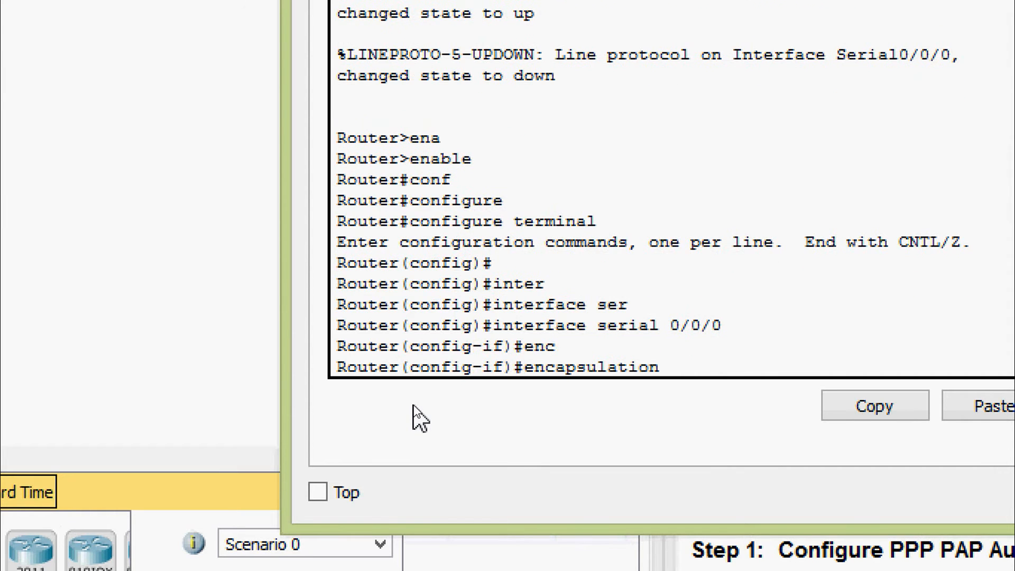
text(p)
key(Tab)
key(Return)
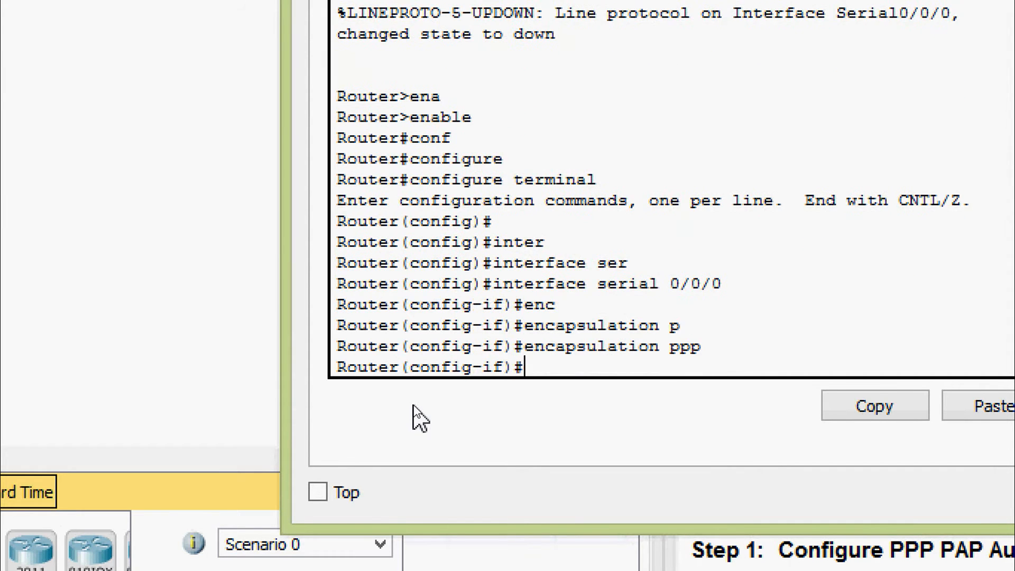
key(Return)
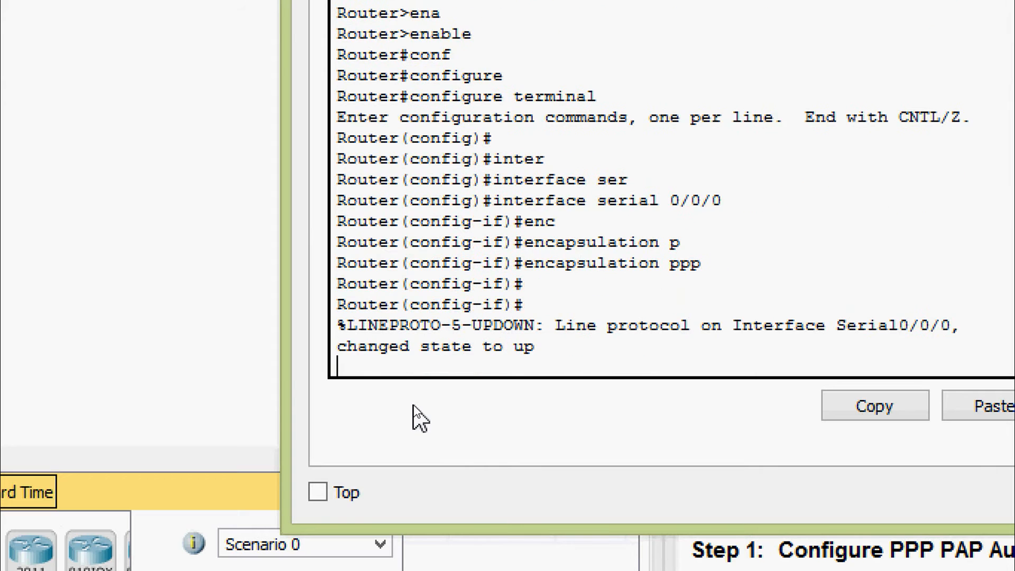
key(Return)
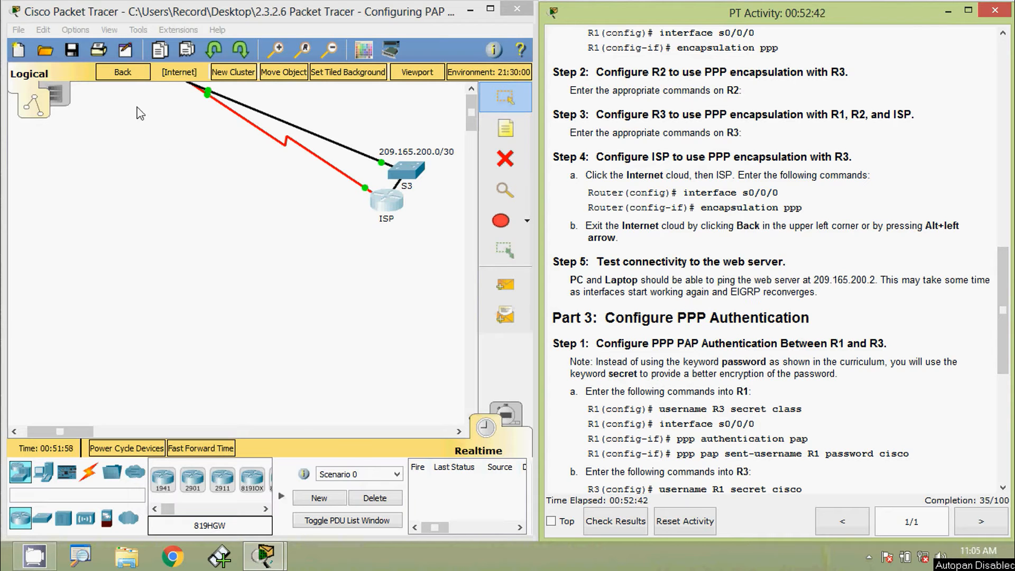
Step: From the PC's command prompt, ping the web server at 209.165.200.2
click(125, 80)
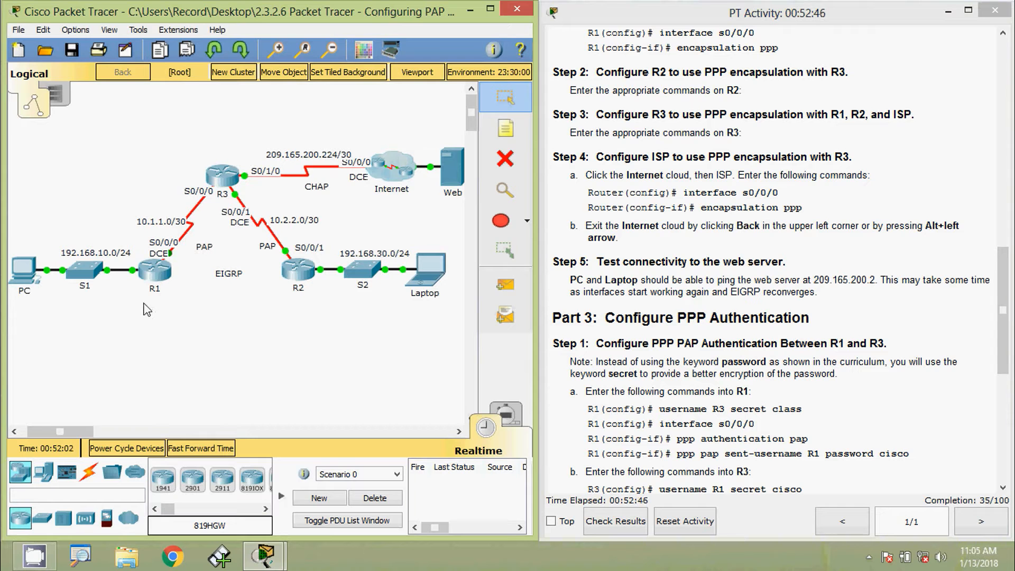
click(24, 269)
click(621, 211)
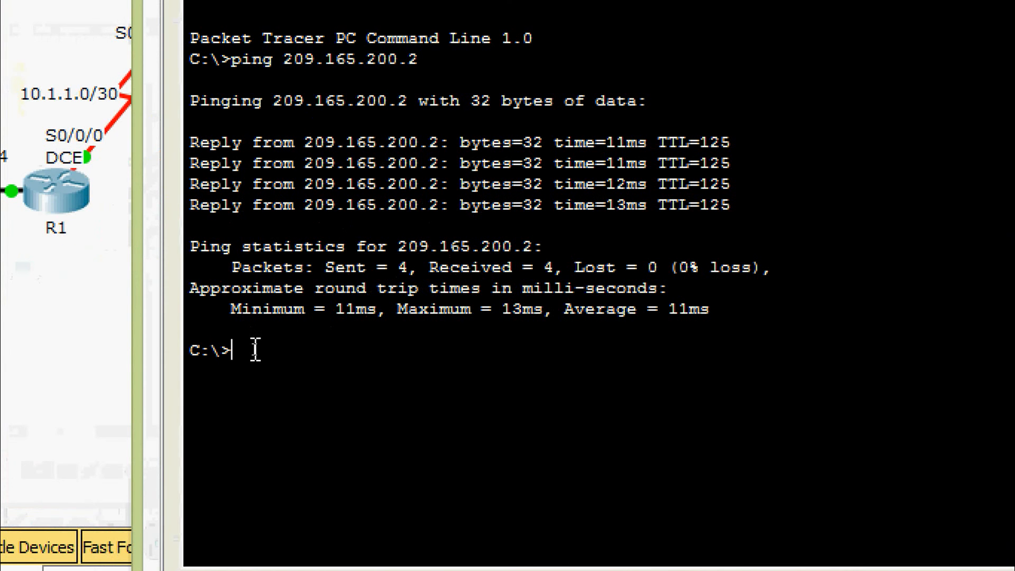
text(ping)
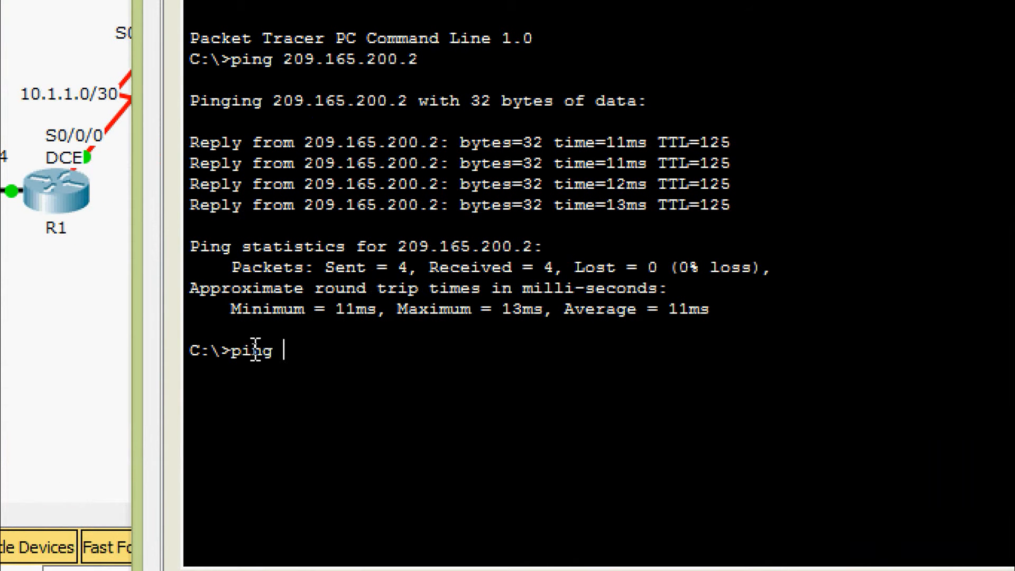
right_click(300, 348)
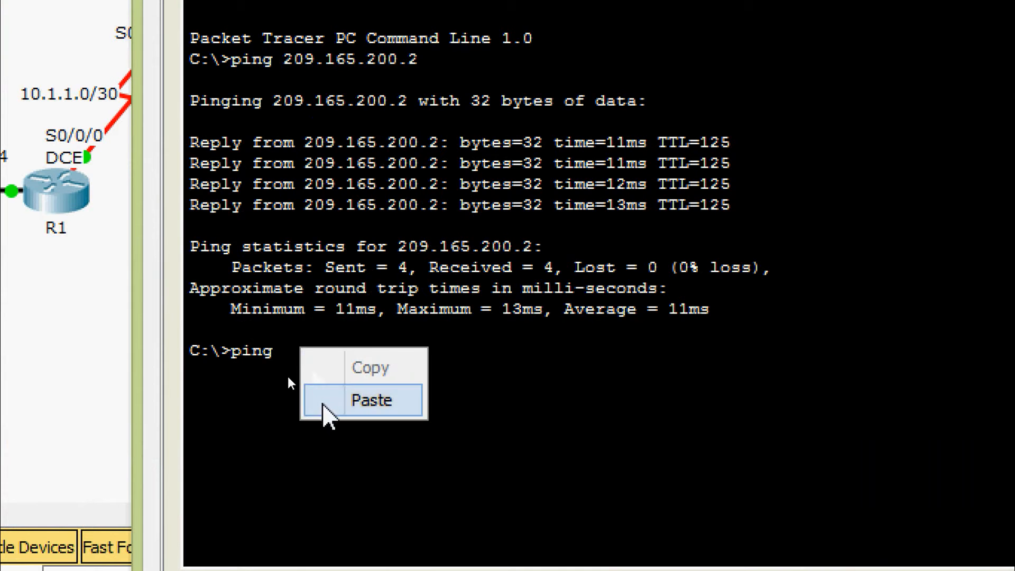
click(322, 404)
key(Return)
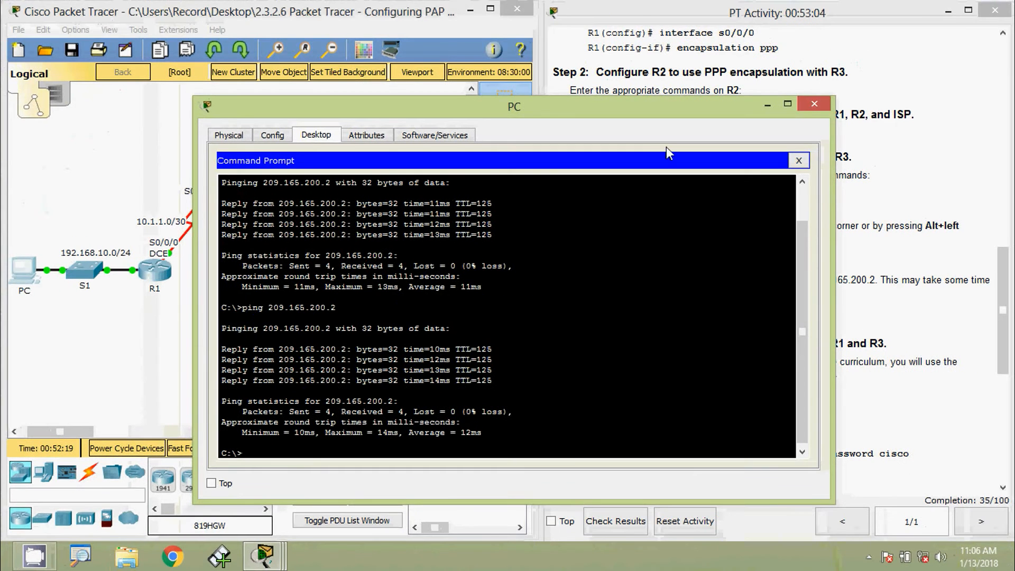
Step: Recall the ping to 209.165.200.2 in the Laptop's command prompt
click(814, 104)
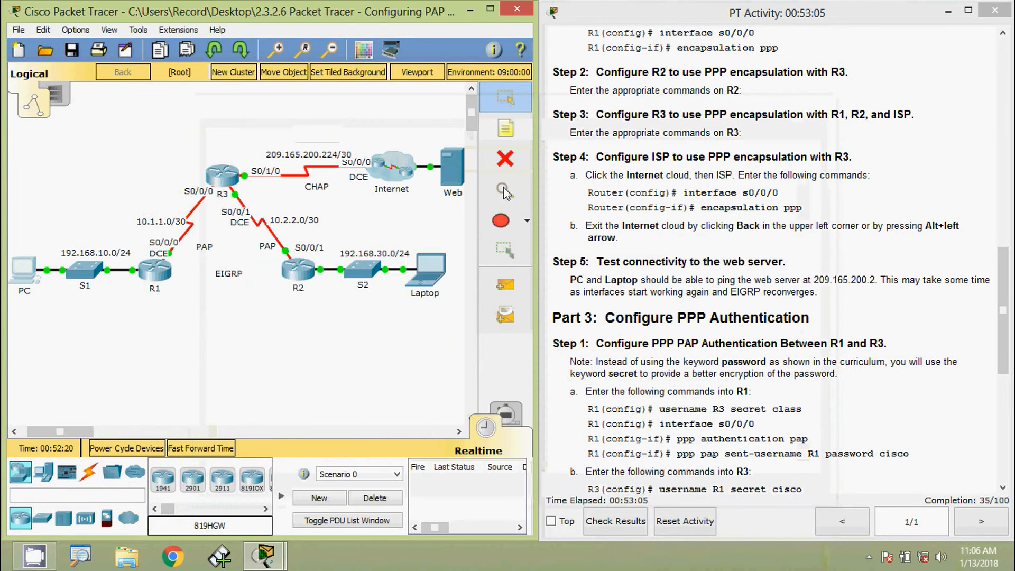
click(433, 276)
click(611, 212)
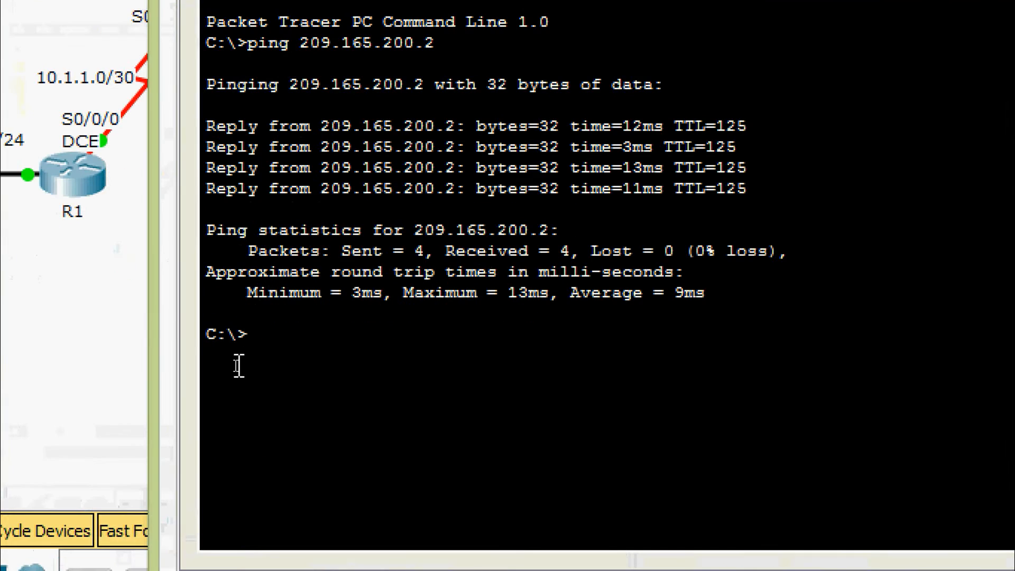
key(Up)
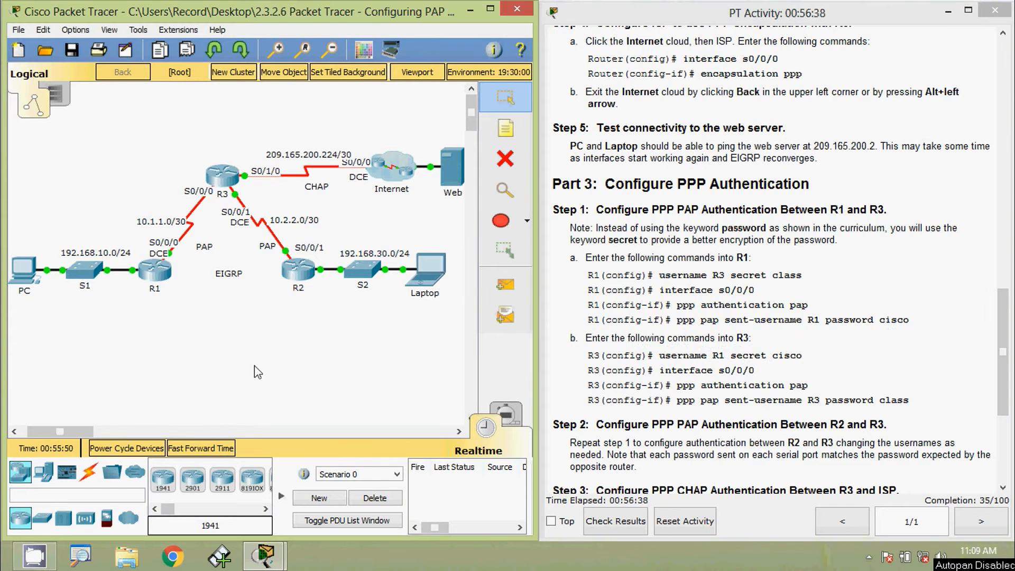
Step: Open R1's console and enter global configuration mode
click(156, 271)
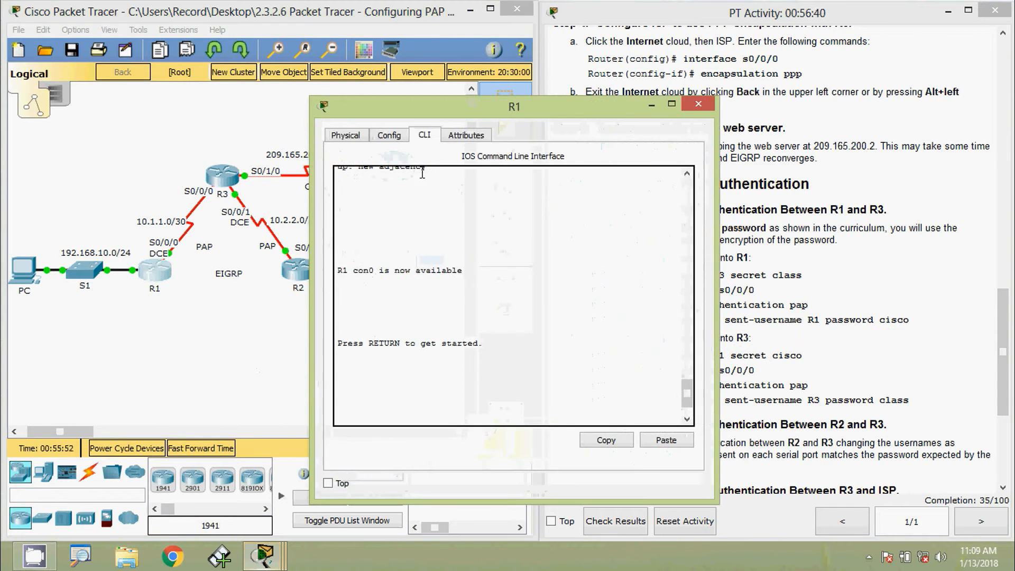
drag(476, 106, 513, 47)
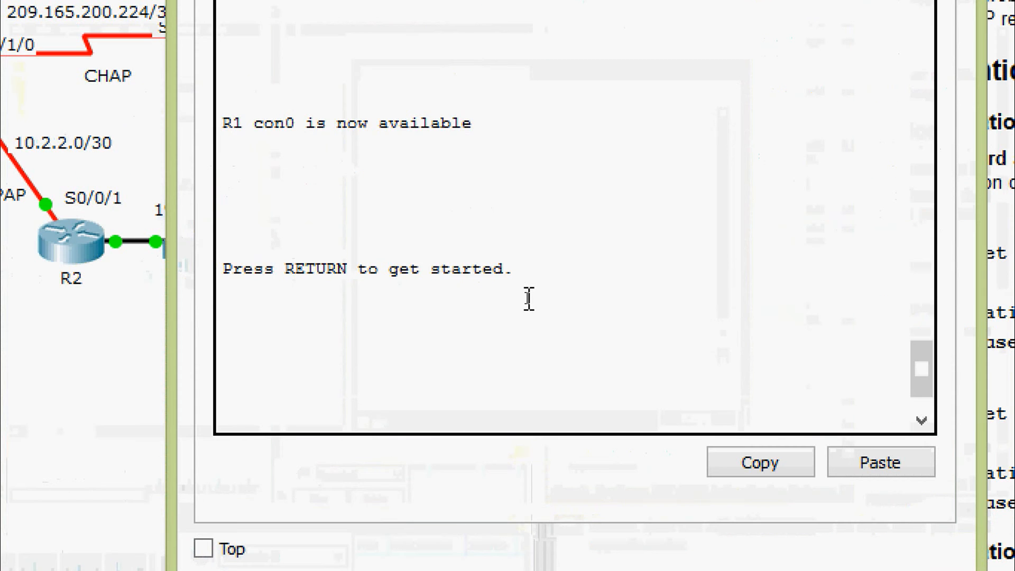
key(Return)
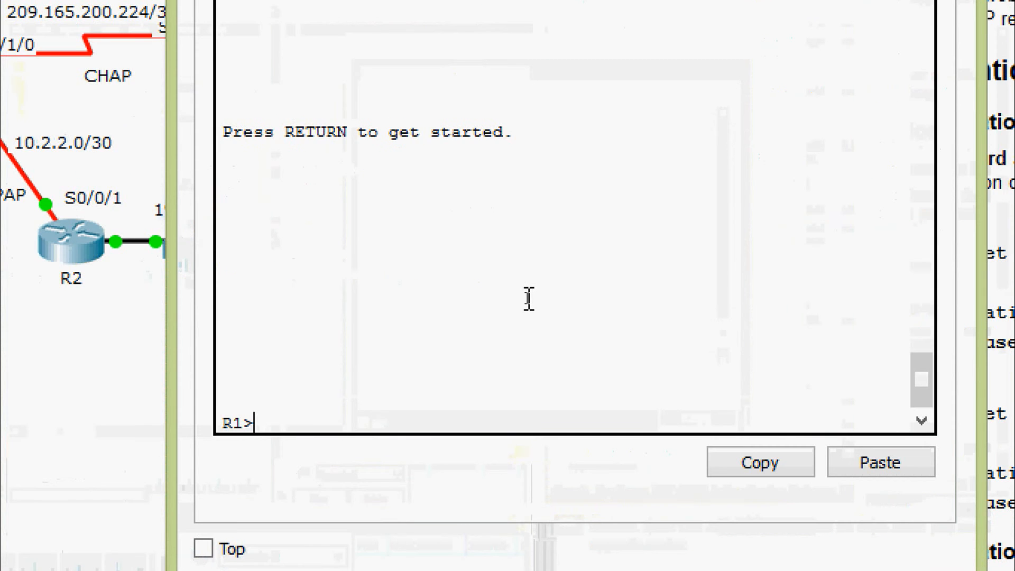
text(ena)
key(Tab)
key(Return)
text(conf)
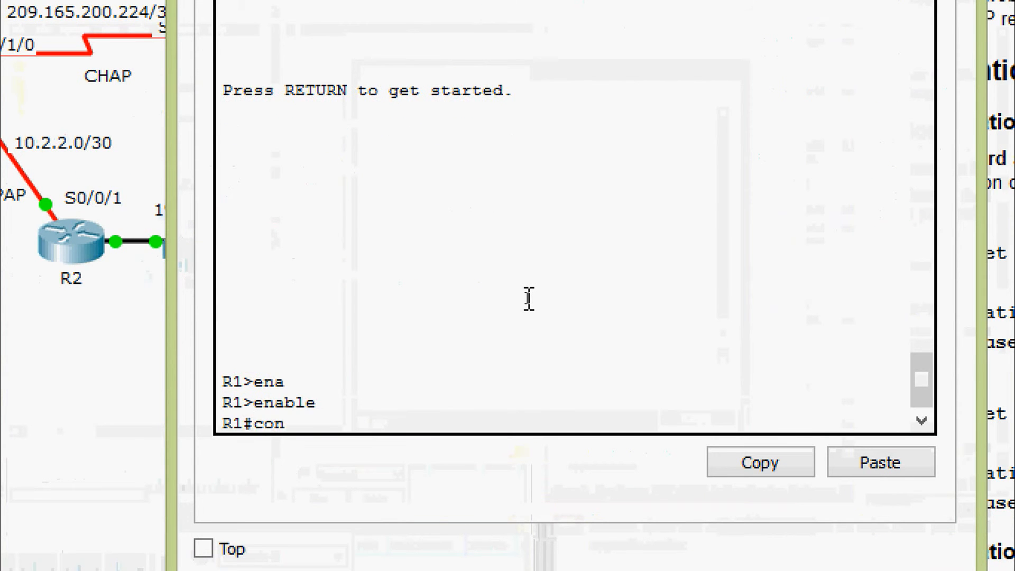
key(Tab)
text(t)
key(Tab)
key(Return)
key(Return)
key(Return)
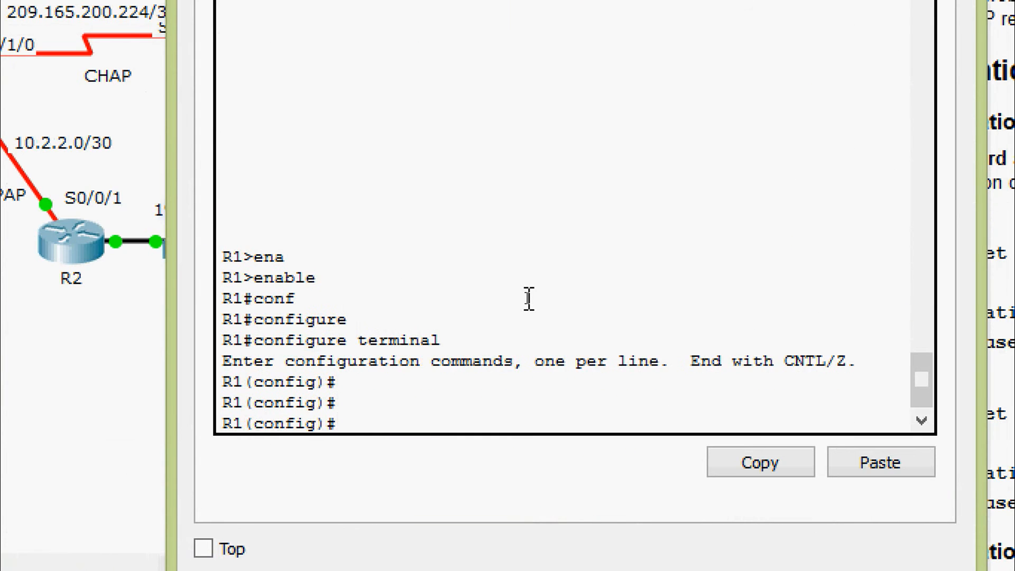
Step: Create a local username R3 with its secret password on R1
text(user)
key(Tab)
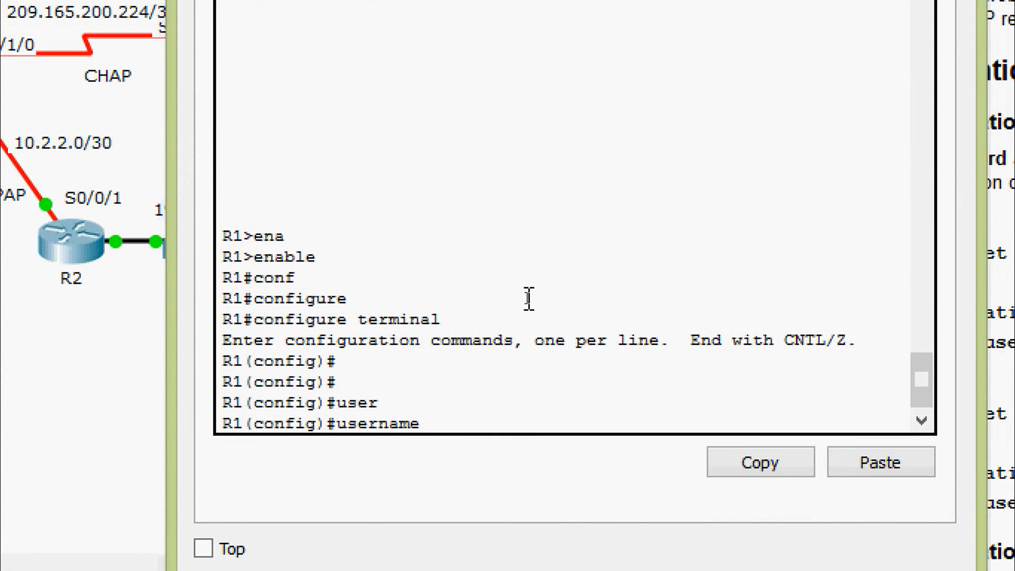
text(R3 se)
key(Tab)
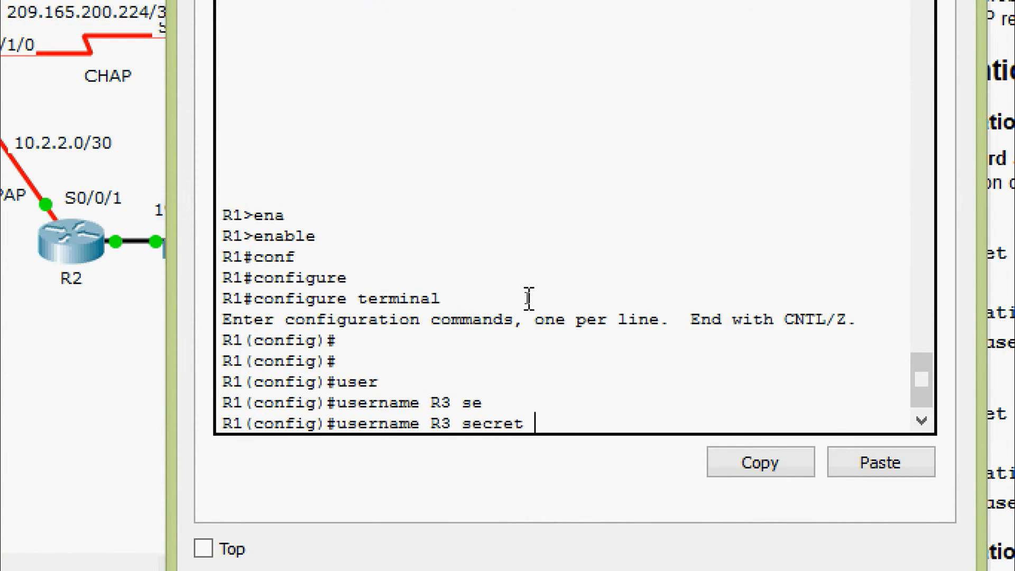
text(secret class)
key(Return)
key(Return)
key(Return)
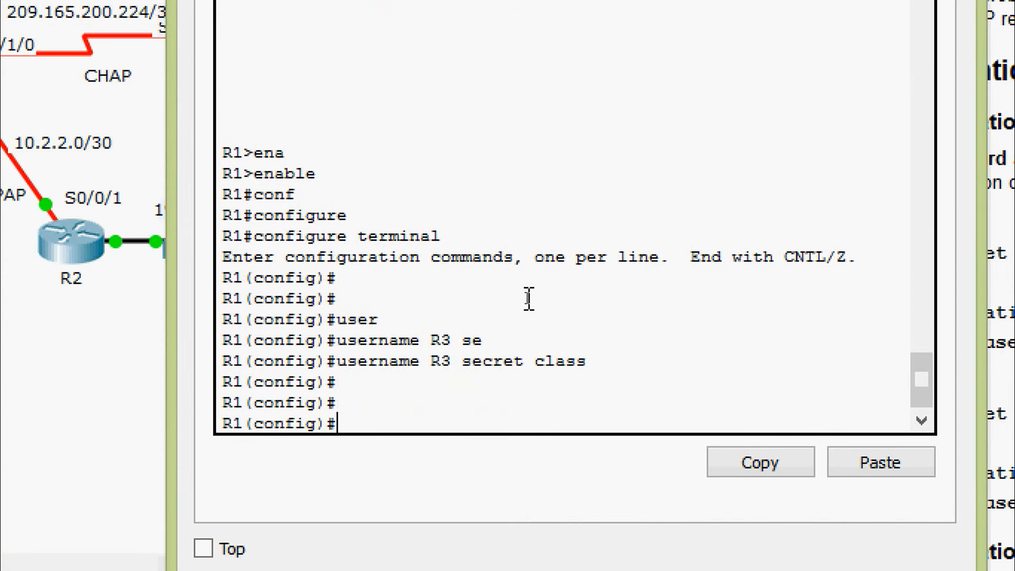
Step: Enable PAP authentication on R1's Serial0/0/0
text(inter)
key(Tab)
text(s)
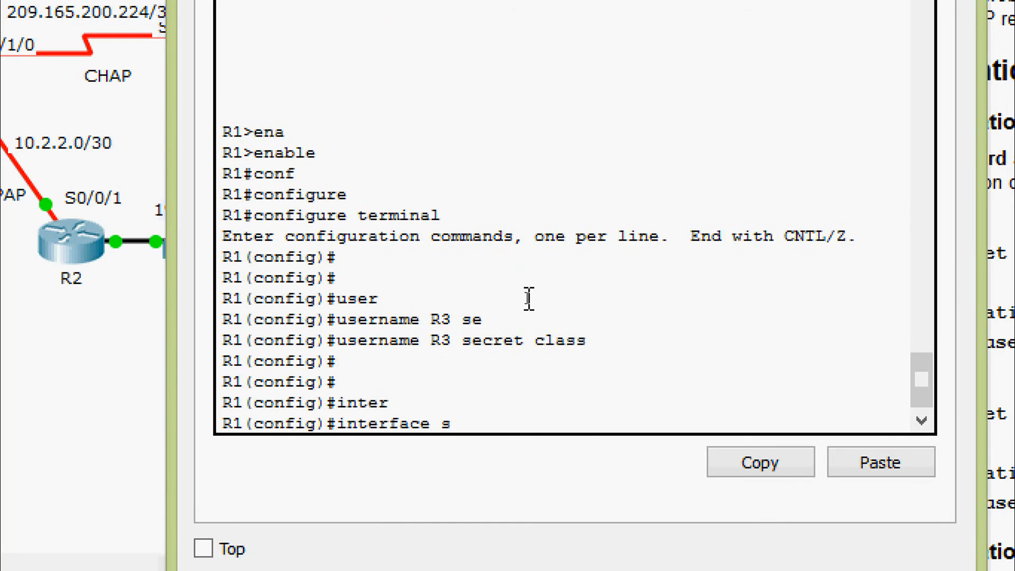
text(er)
key(Tab)
text(0/0)
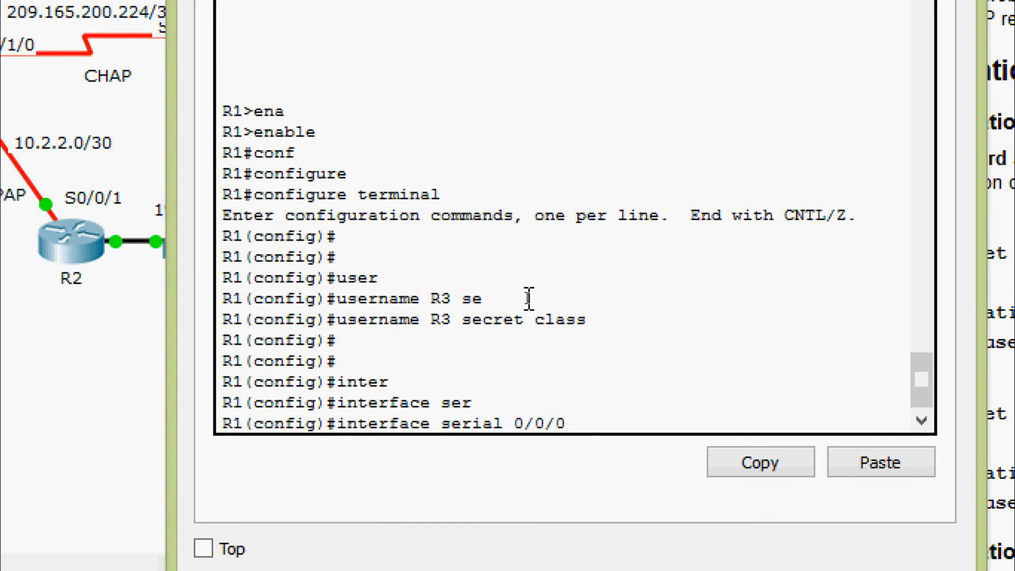
text(/0)
key(Return)
text(pp)
key(Tab)
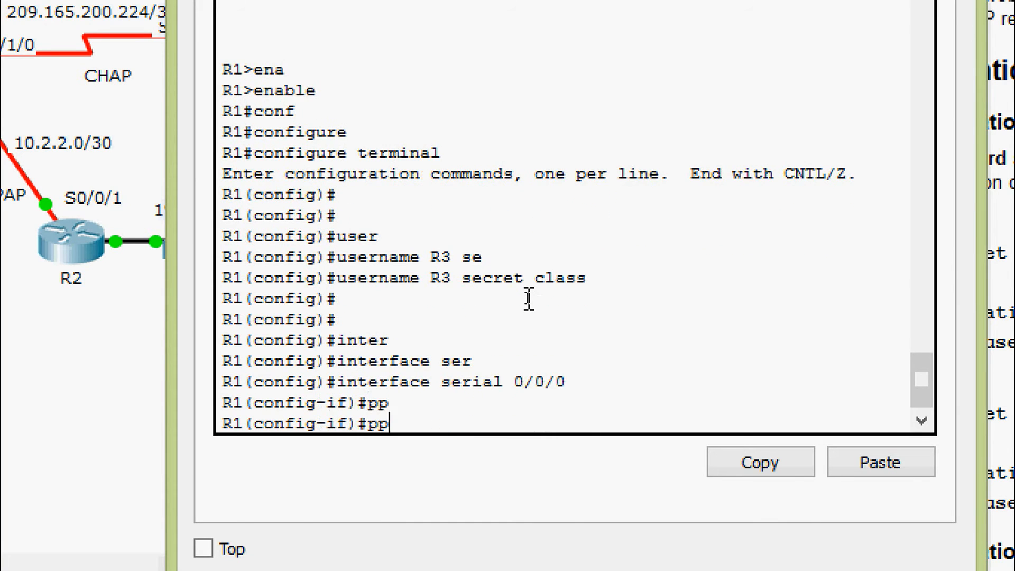
text(au)
key(Tab)
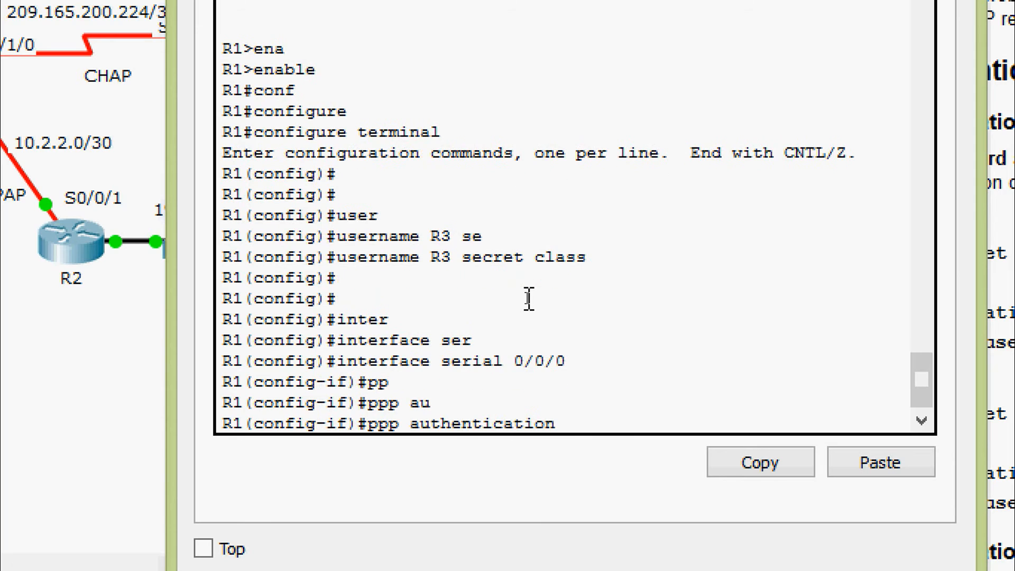
text(?)
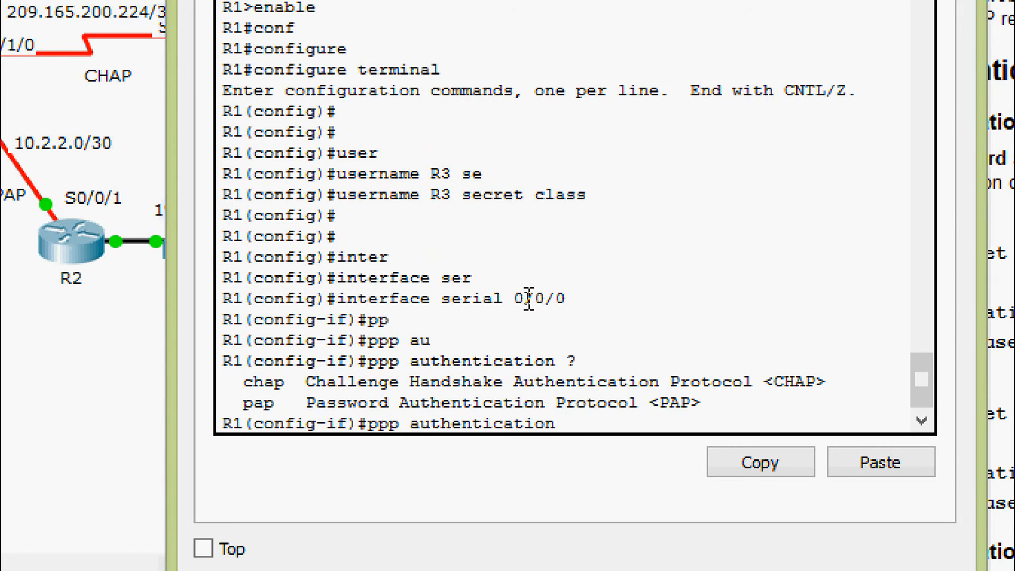
text(pa)
key(Tab)
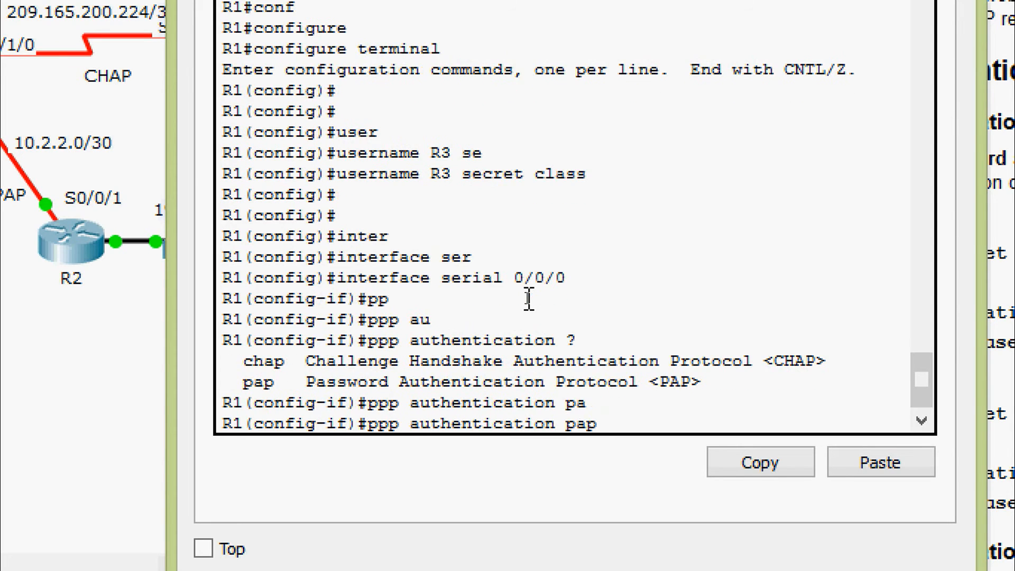
key(Return)
key(Return)
key(Return)
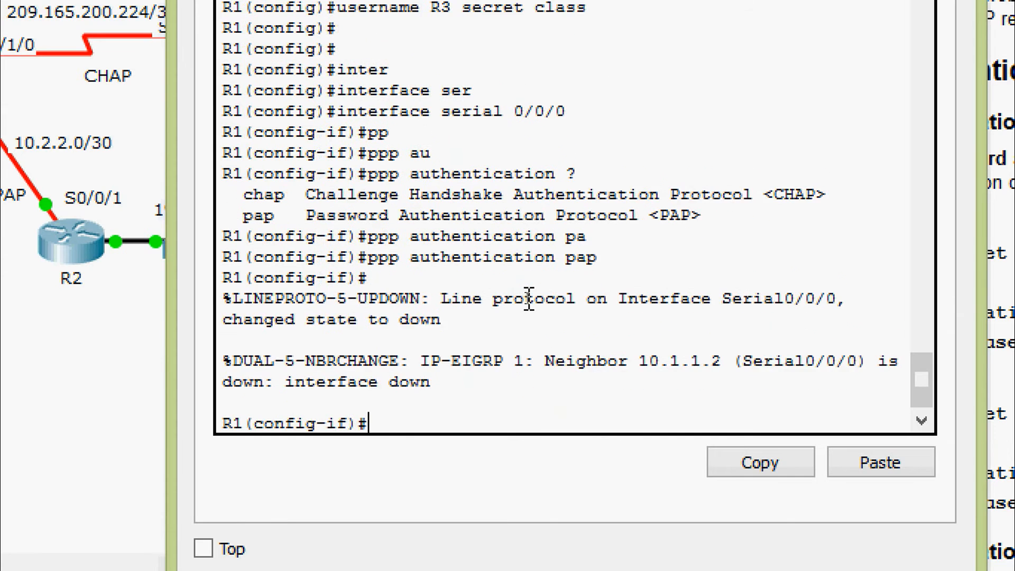
Step: Set R1's PAP sent-username to R1 with its password on Serial0/0/0
text(pp)
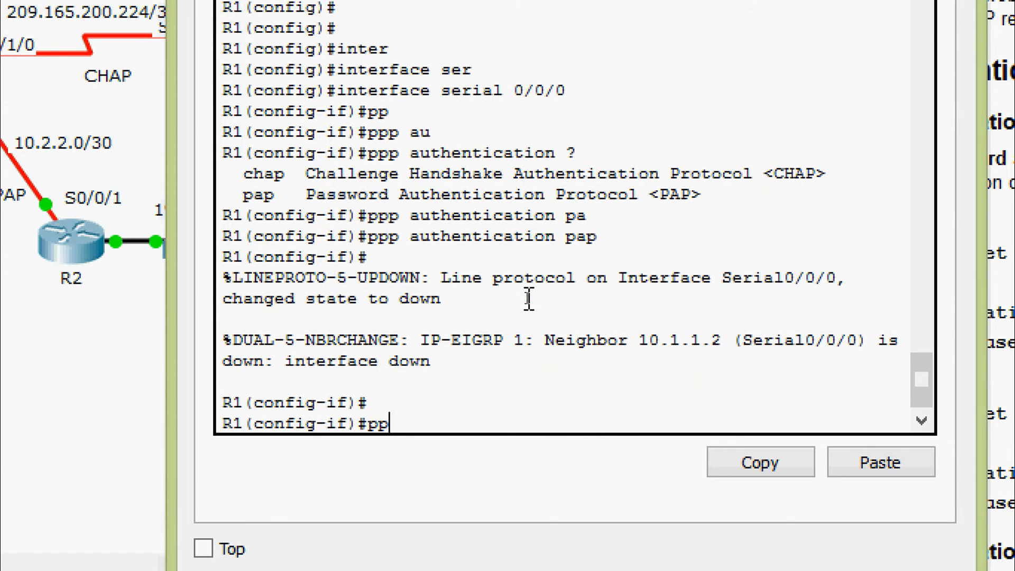
text(p pa)
key(Tab)
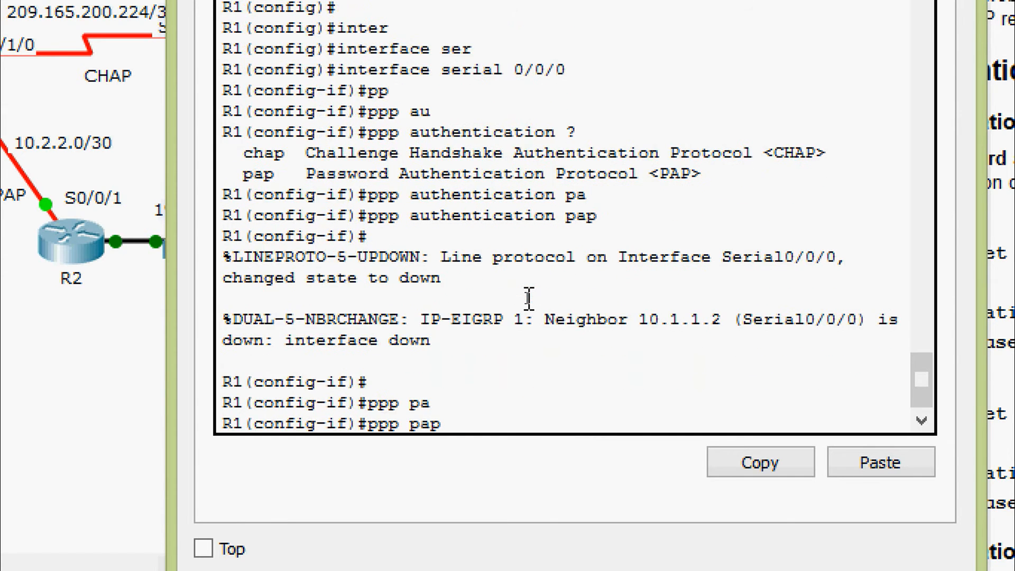
text(?)
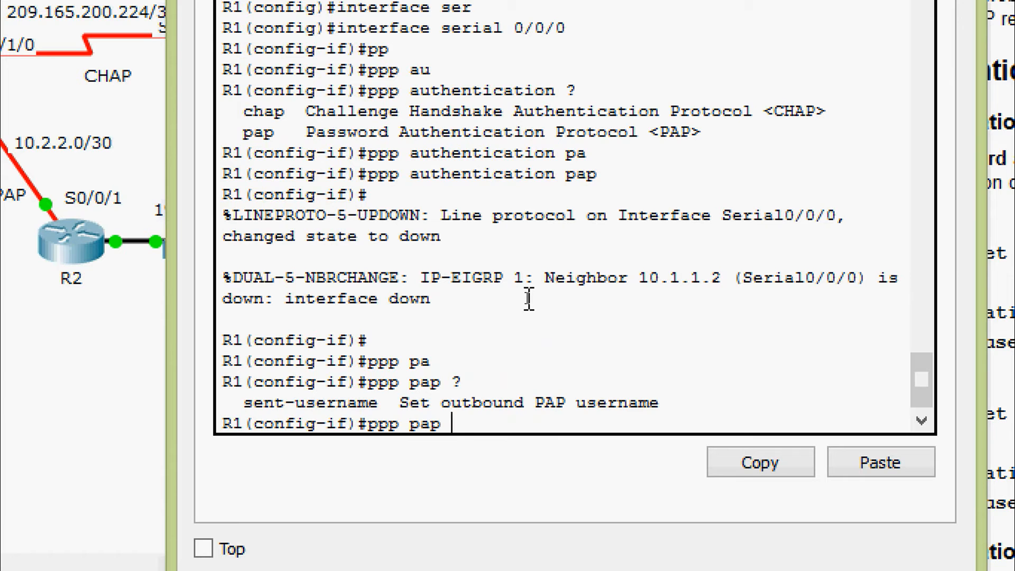
text(sen)
key(Tab)
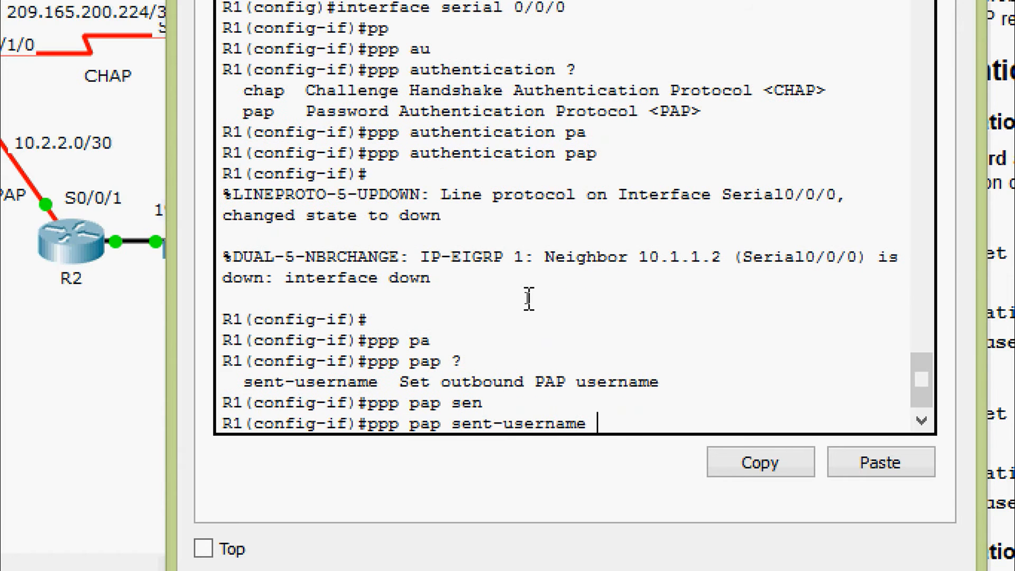
text(R1 pas)
key(Tab)
text(cisco)
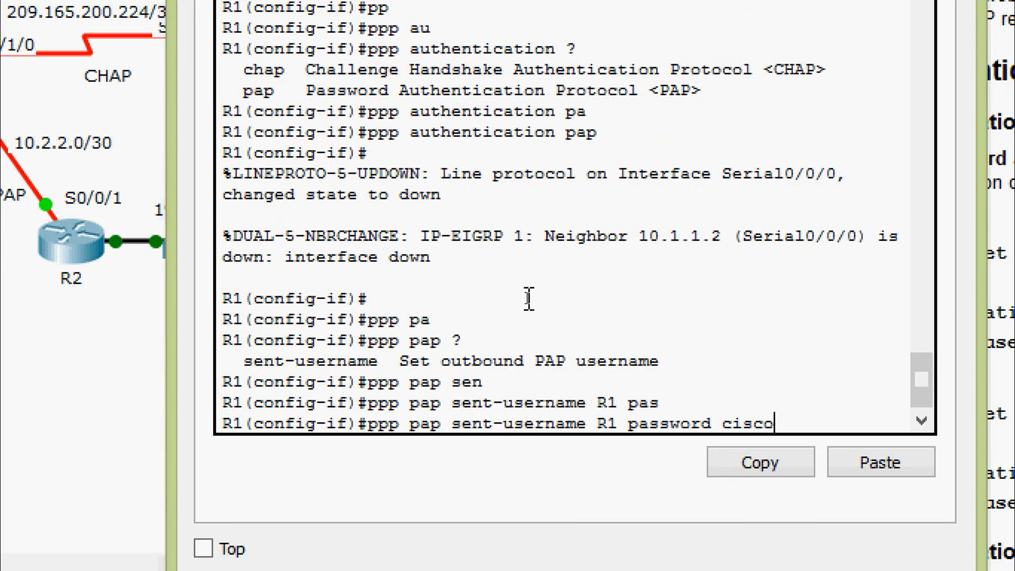
key(Return)
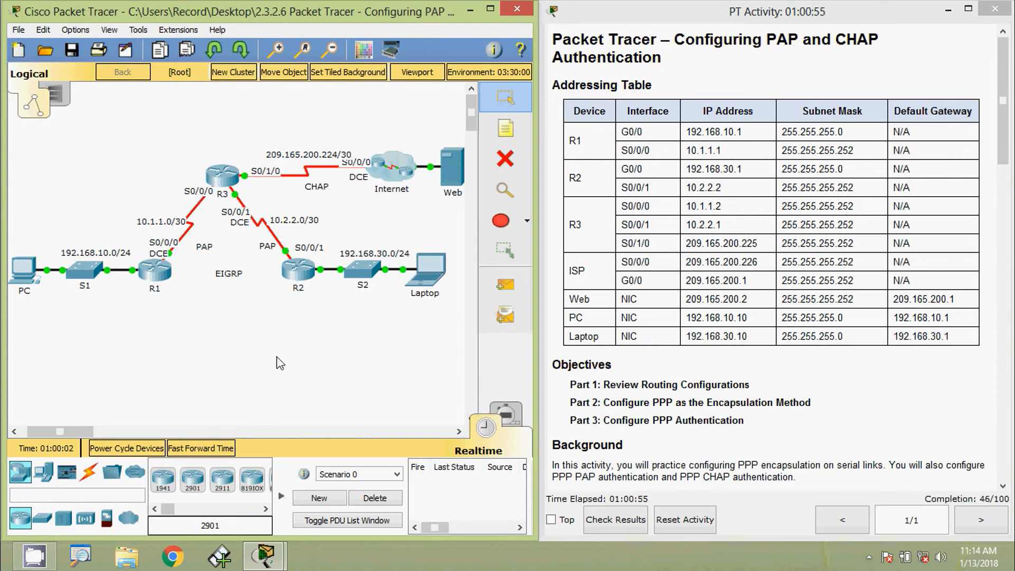
Step: Open R3's console and enter global configuration mode
click(220, 176)
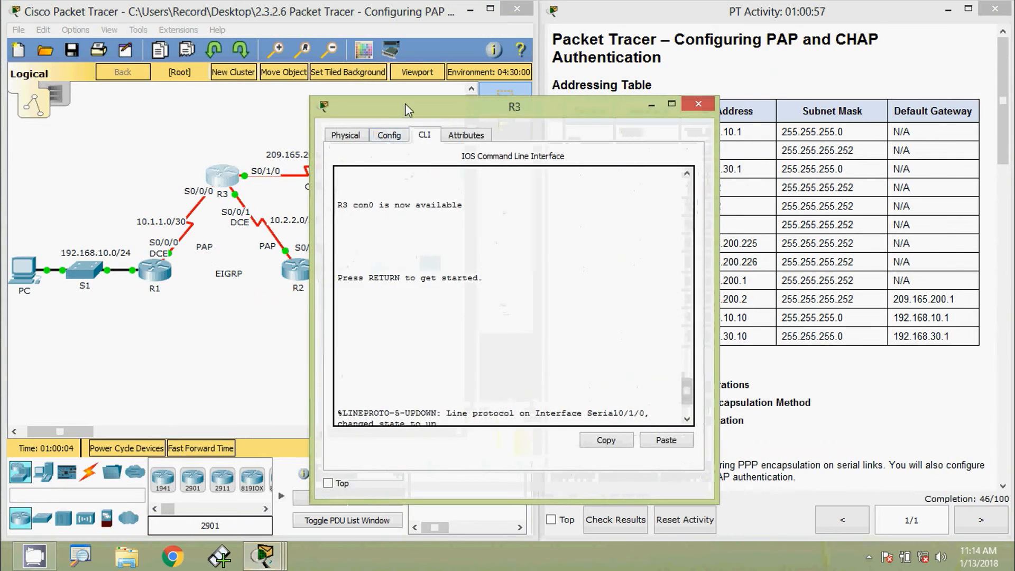
drag(409, 110, 478, 83)
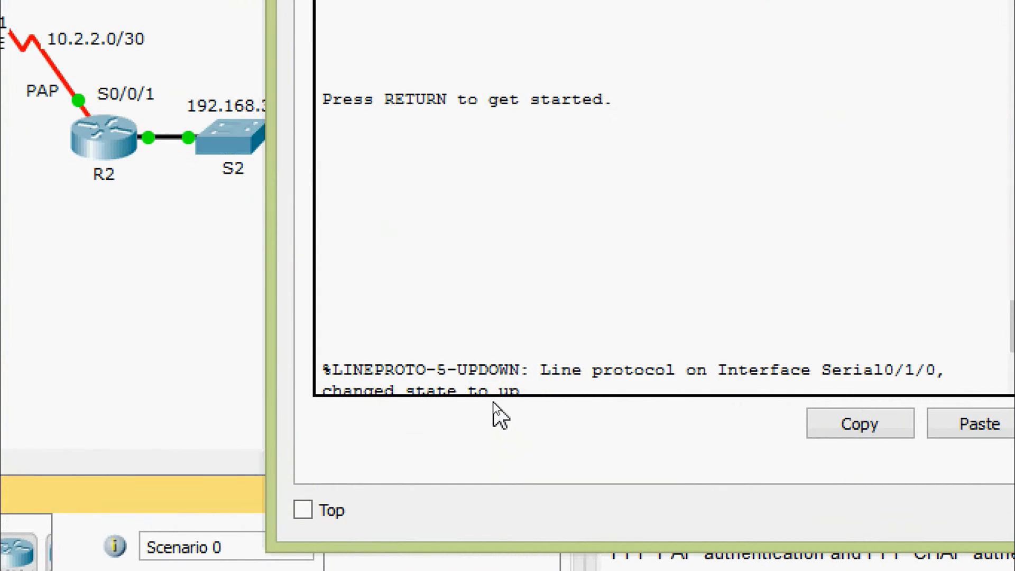
key(Return)
key(Return)
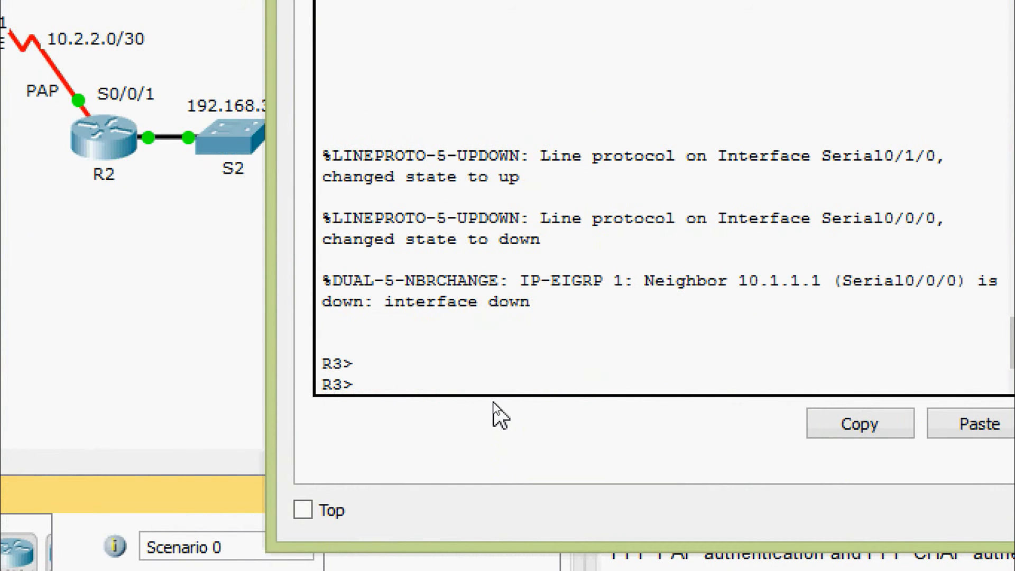
text(ena)
key(Tab)
key(Return)
text(conf)
key(Tab)
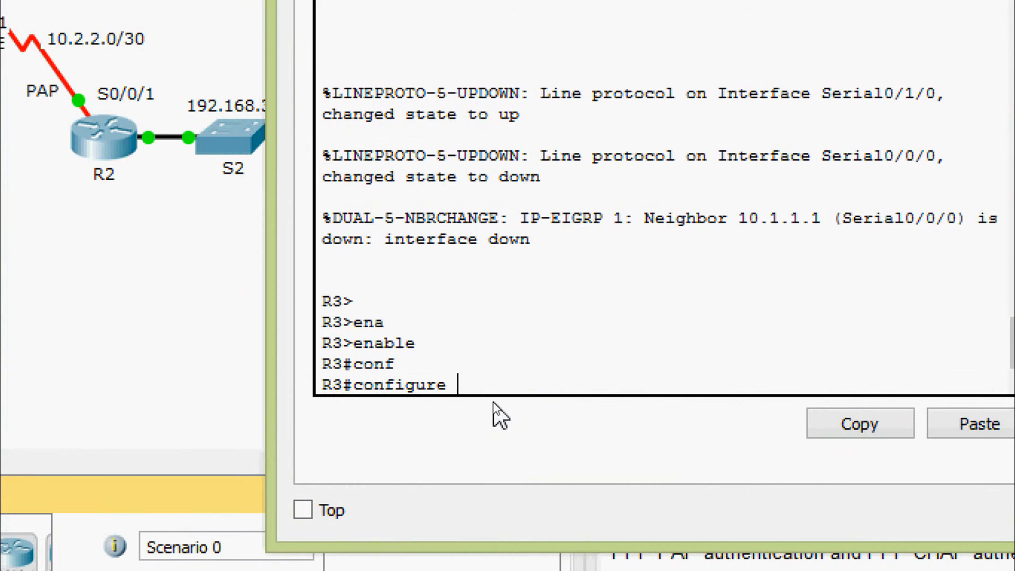
text(t)
key(Tab)
key(Return)
key(Return)
key(Return)
Step: Create a local username R1 with its secret on R3
text(user)
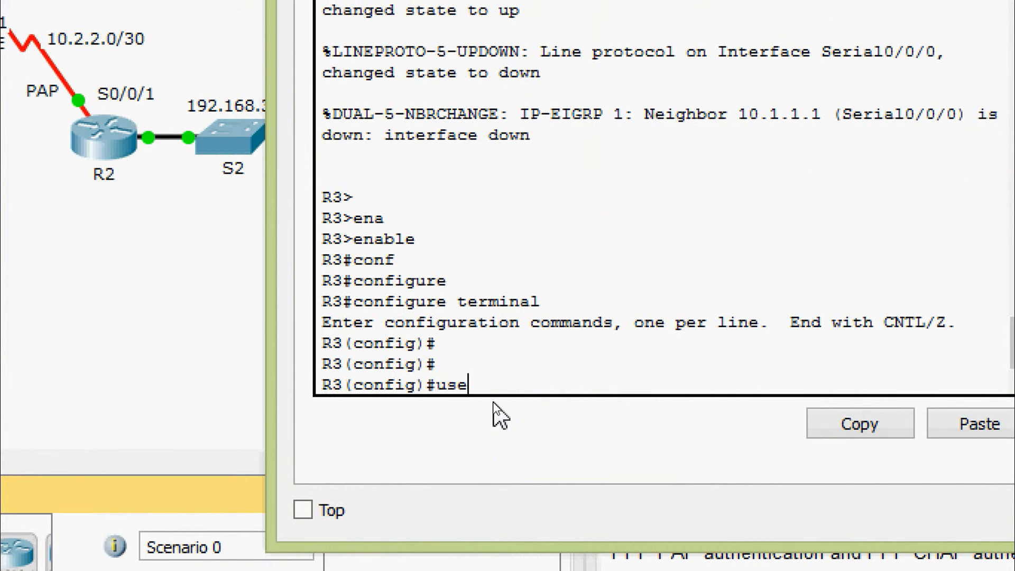
key(Tab)
text(?)
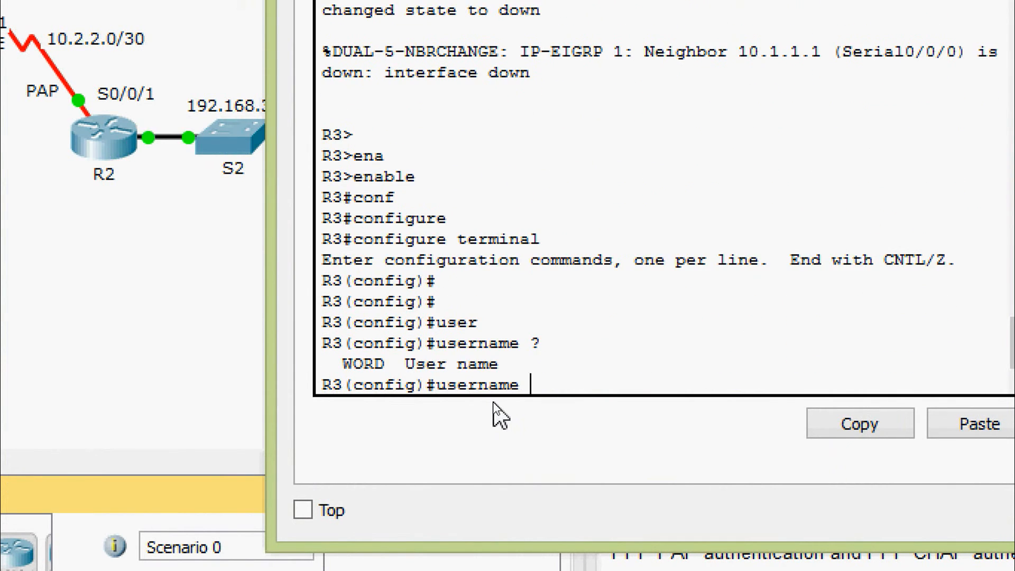
text(R1 se)
key(Tab)
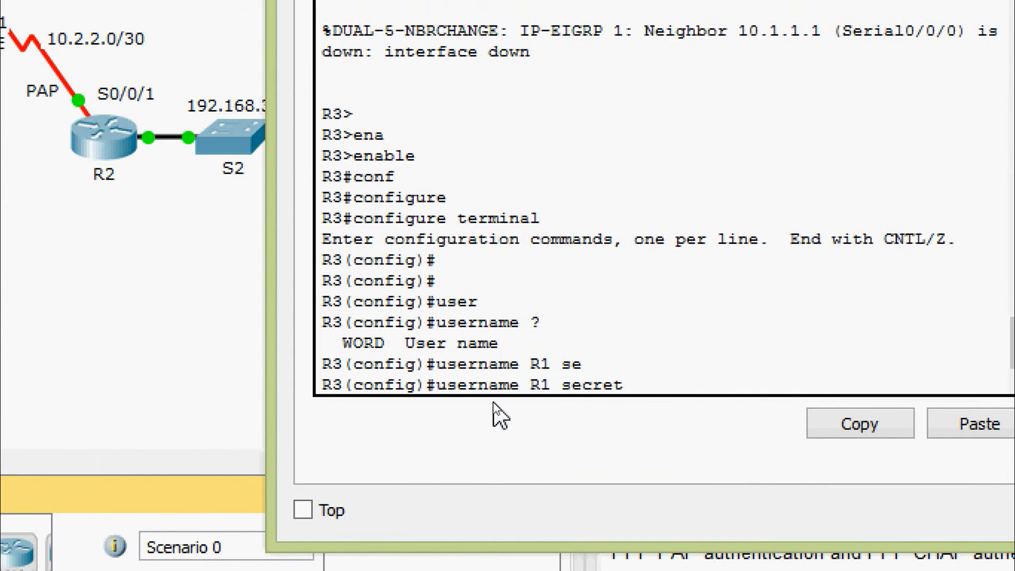
text(cisco)
key(Return)
key(Return)
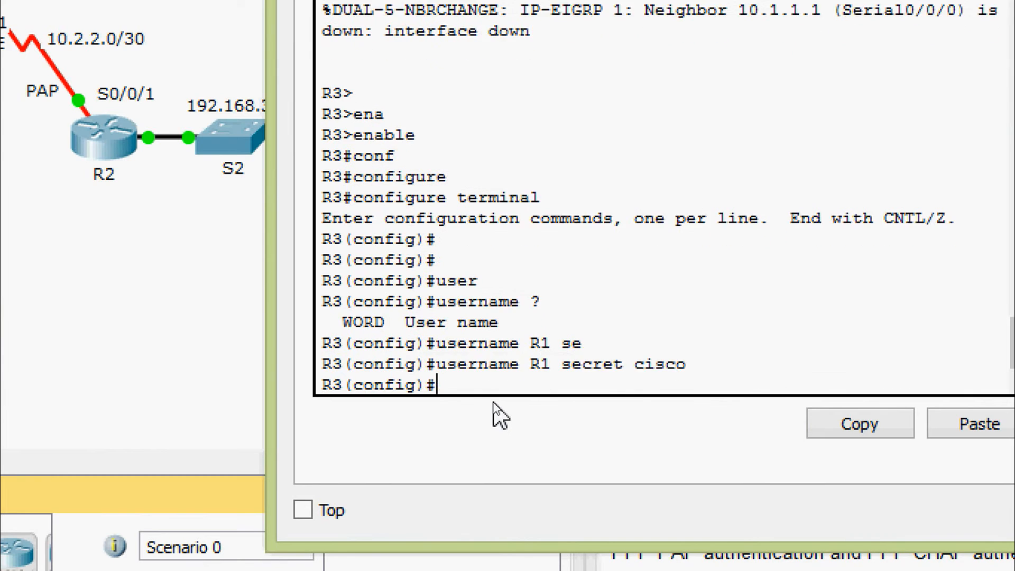
Step: Enable PAP authentication on R3's Serial0/0/0 interface
text(inter)
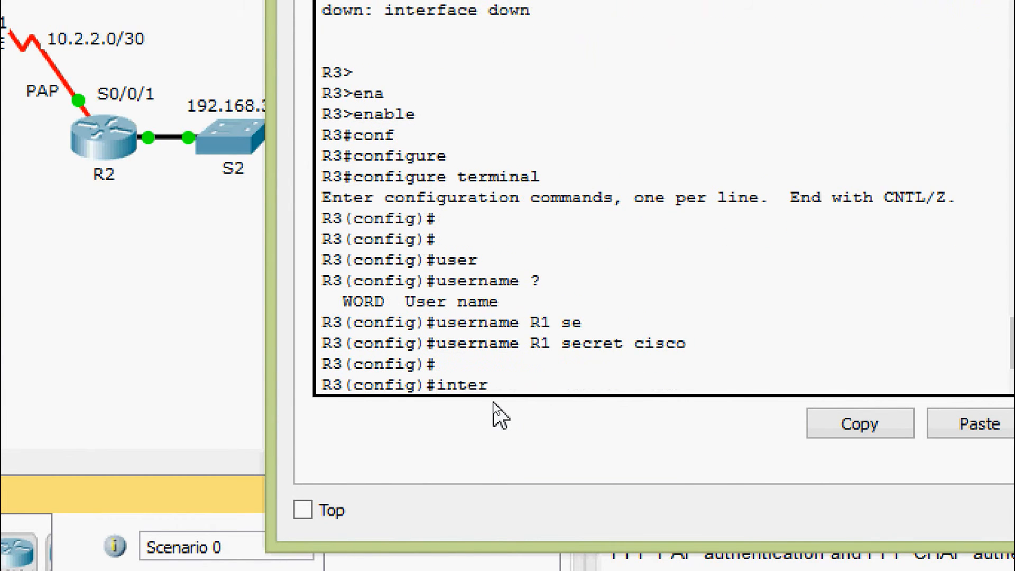
key(Tab)
text(se)
key(Tab)
text(0/0/0)
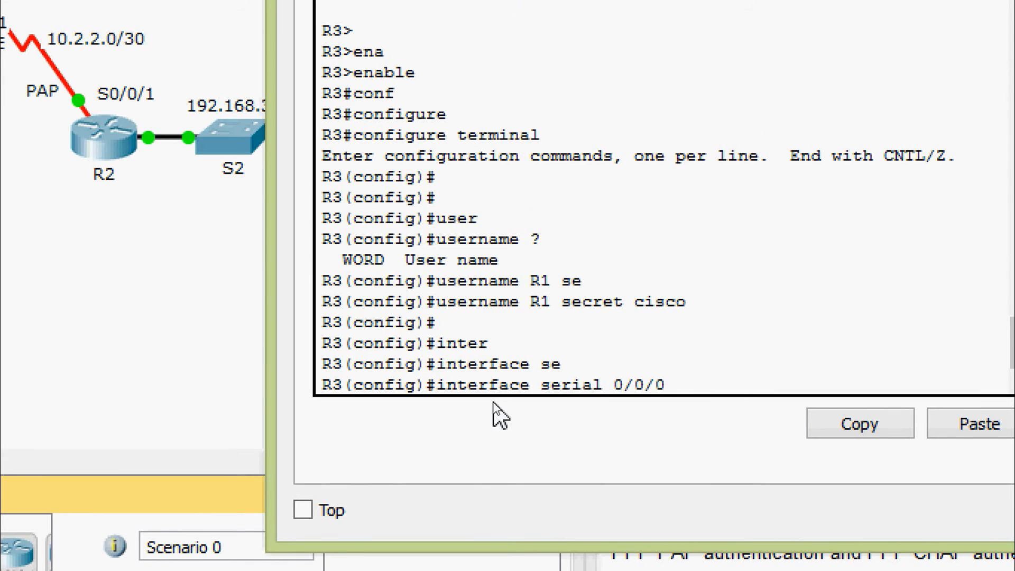
key(Return)
text(ppp )
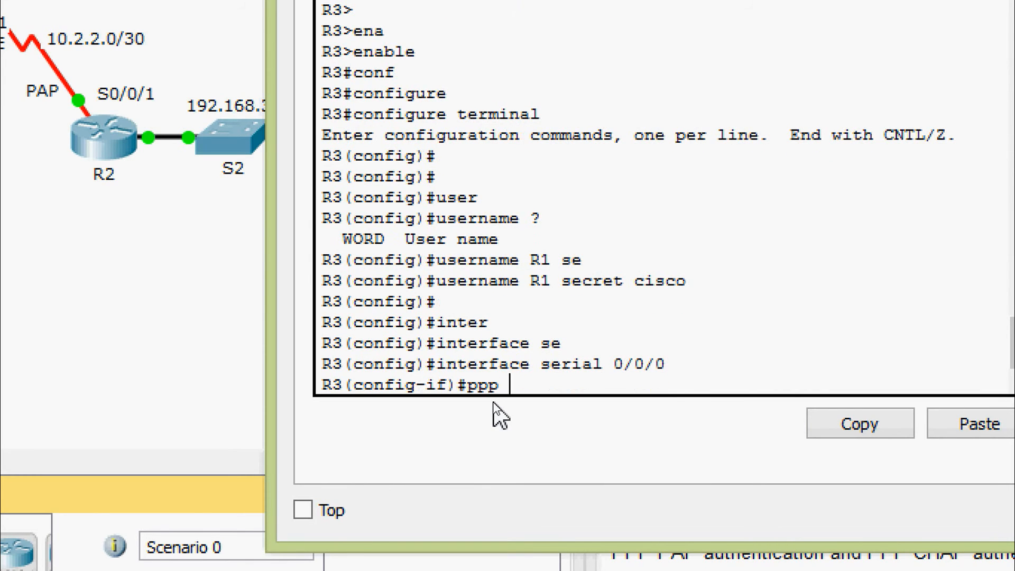
text(au)
key(Tab)
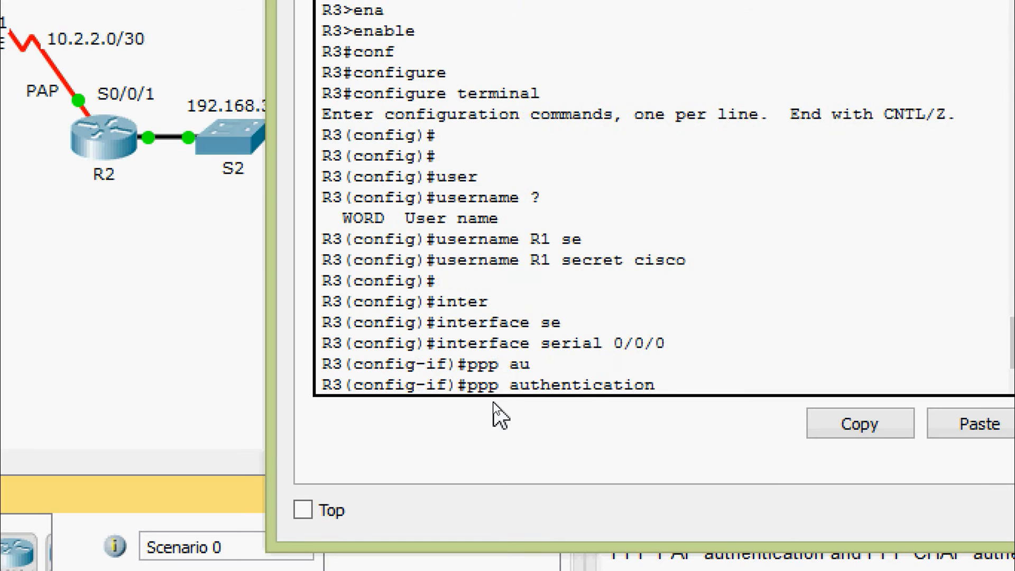
text(pap)
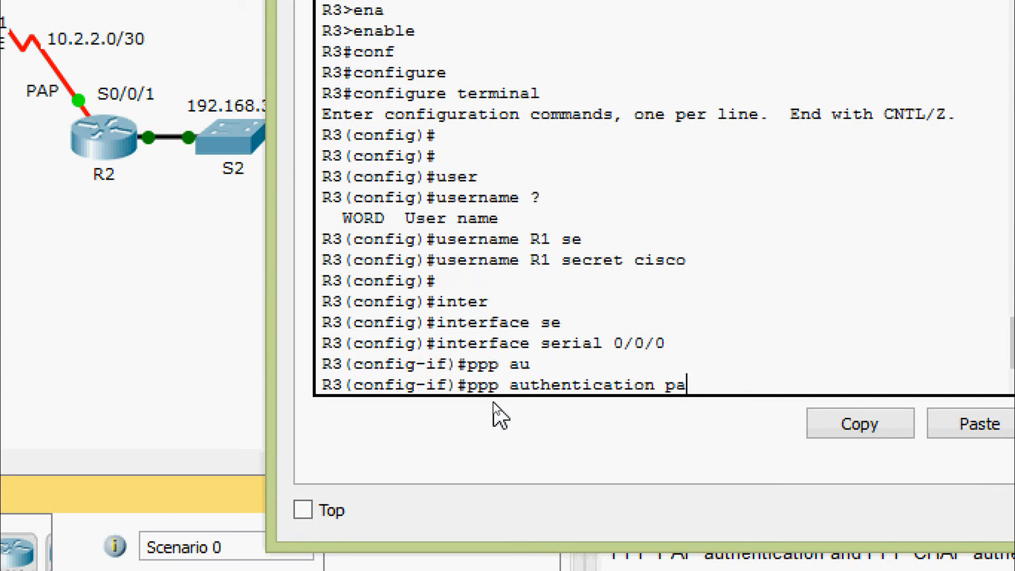
key(Return)
key(Return)
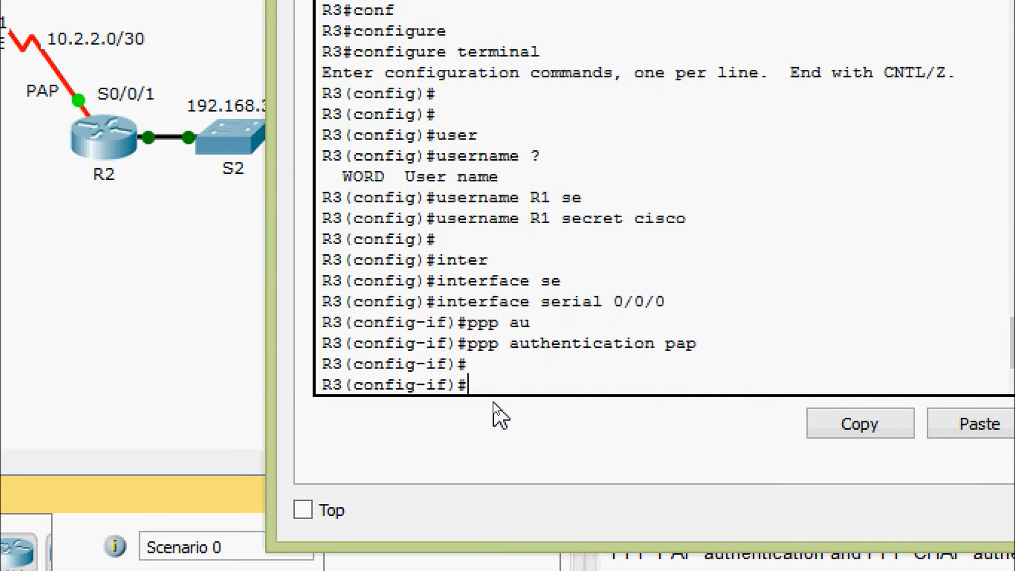
Step: Set R3's PAP sent-username to R3 with its password on Serial0/0/0
text(ppp pap)
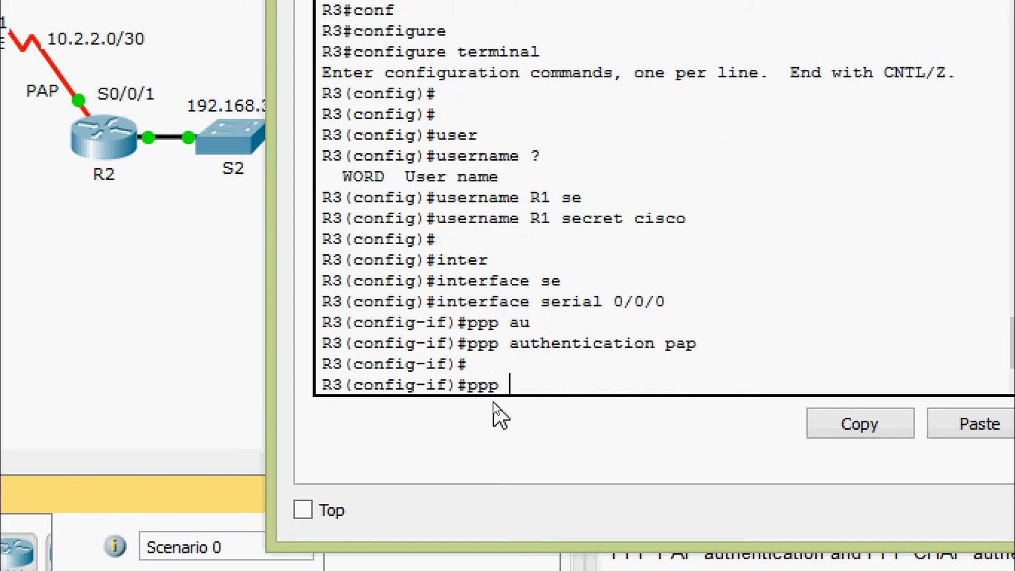
key(Tab)
text(sen)
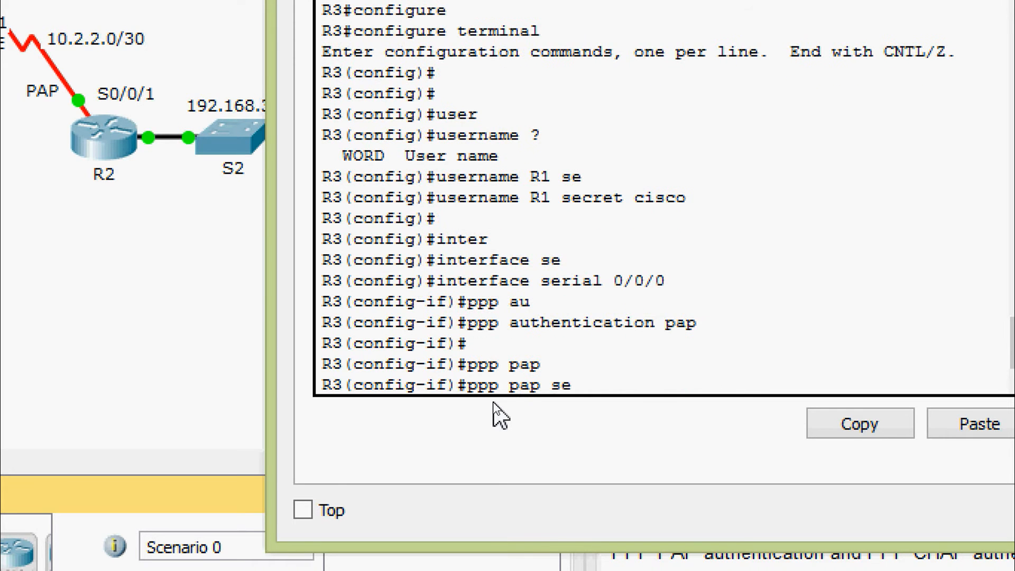
key(Tab)
text(R3)
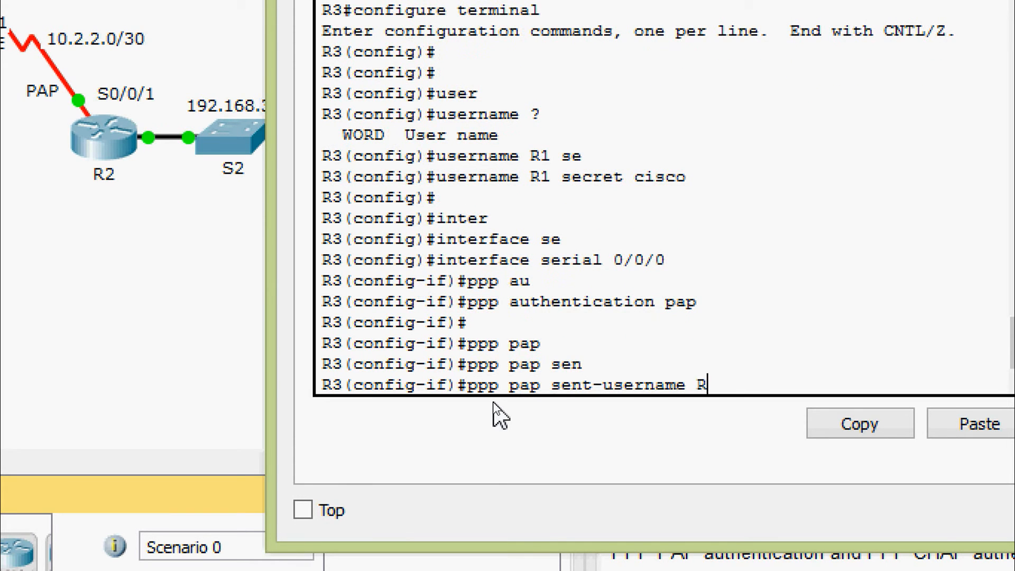
text( pas)
key(Tab)
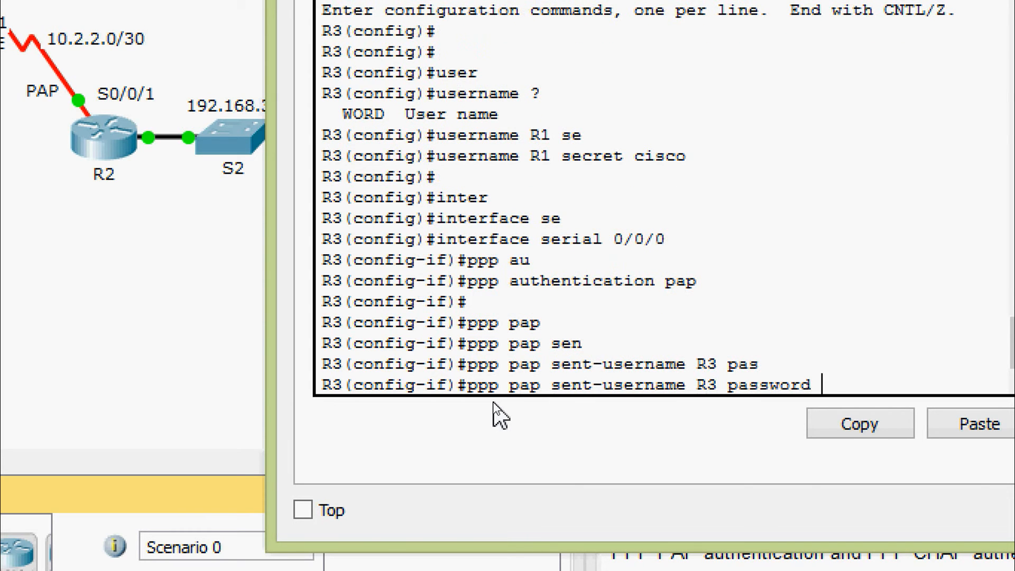
text(class)
key(Return)
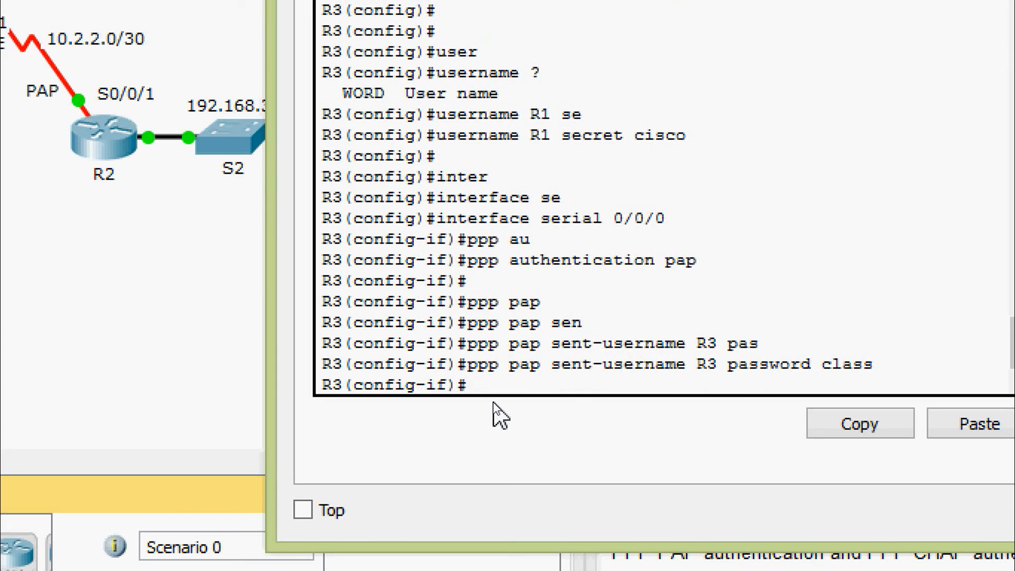
key(Return)
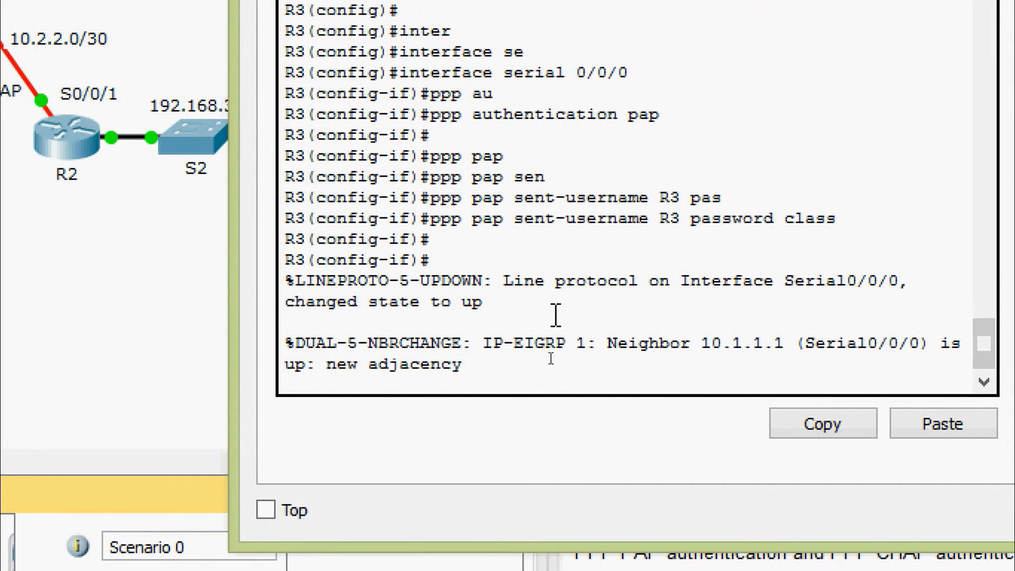
Step: Confirm the new EIGRP adjacency message in R3's log, then bring up R2's console
drag(390, 343, 465, 367)
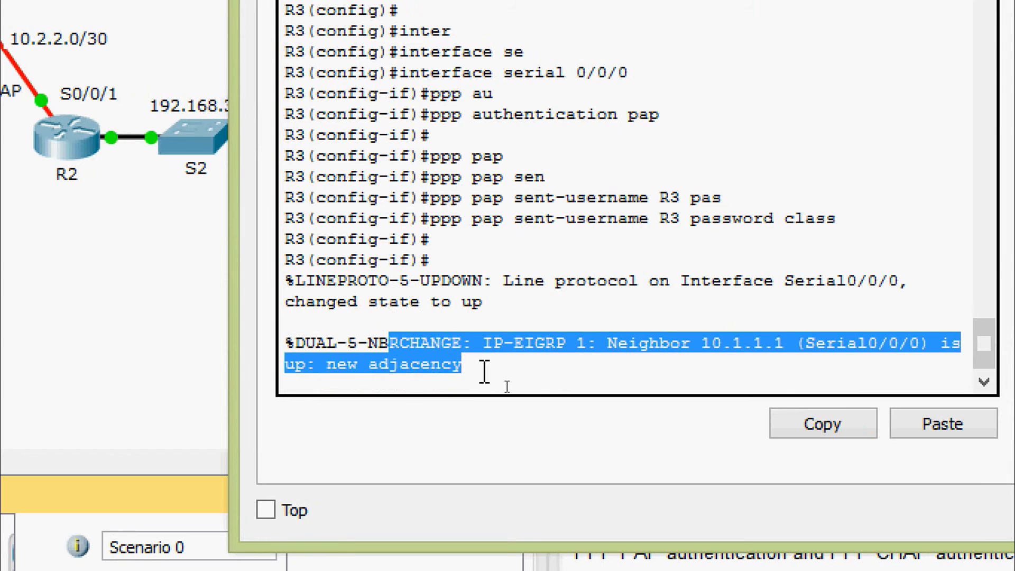
click(483, 370)
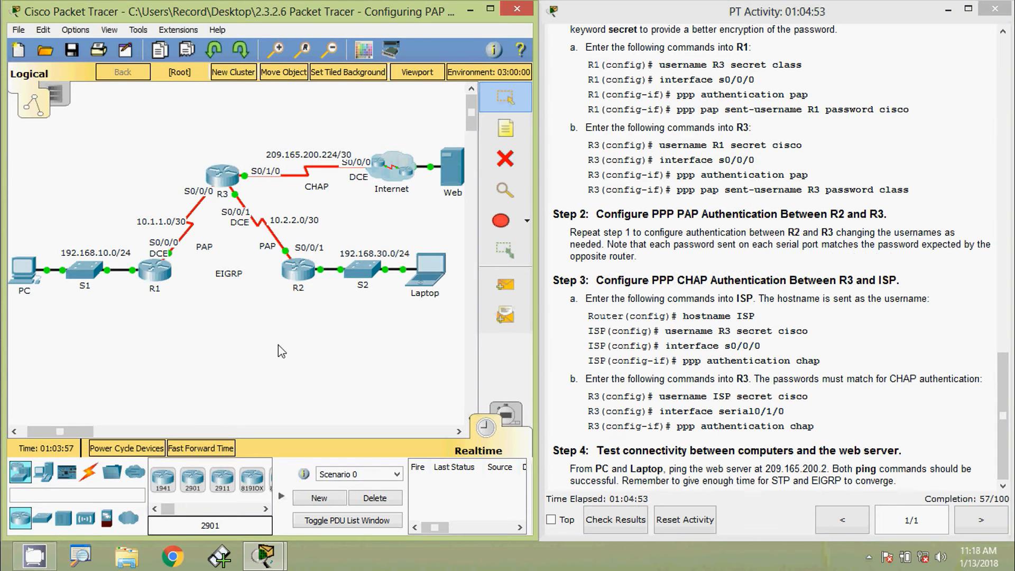
click(299, 272)
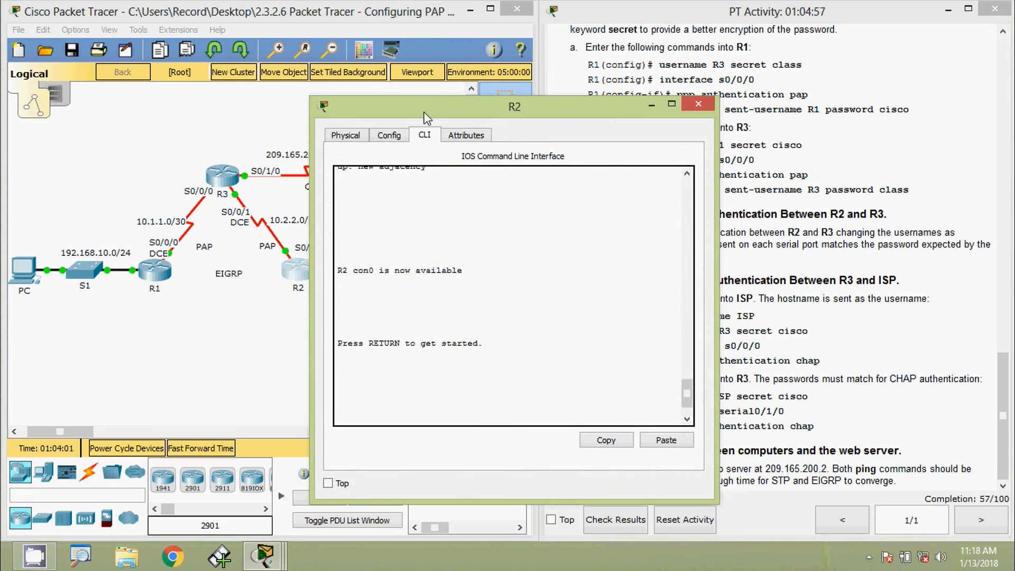
Step: Enter global configuration mode on R2's console
drag(427, 118, 460, 27)
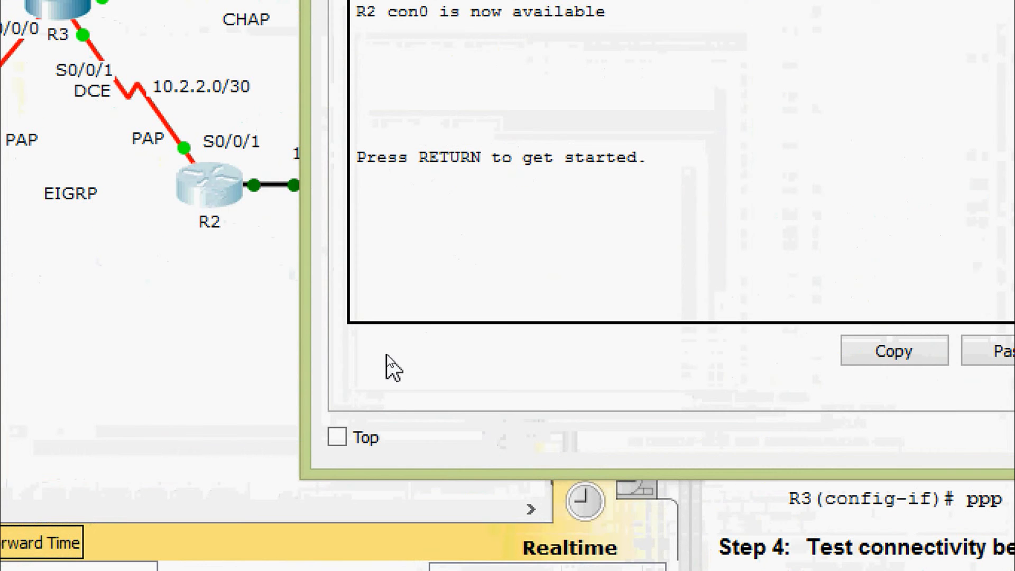
key(Return)
text(ena)
key(Tab)
key(Return)
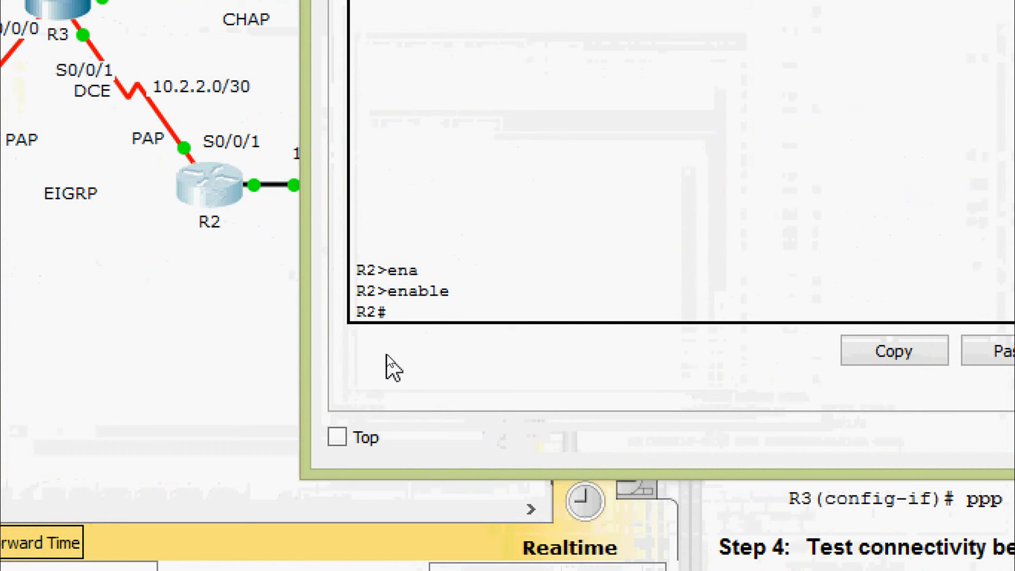
text(conf)
key(Tab)
text(terminal)
key(Return)
key(Return)
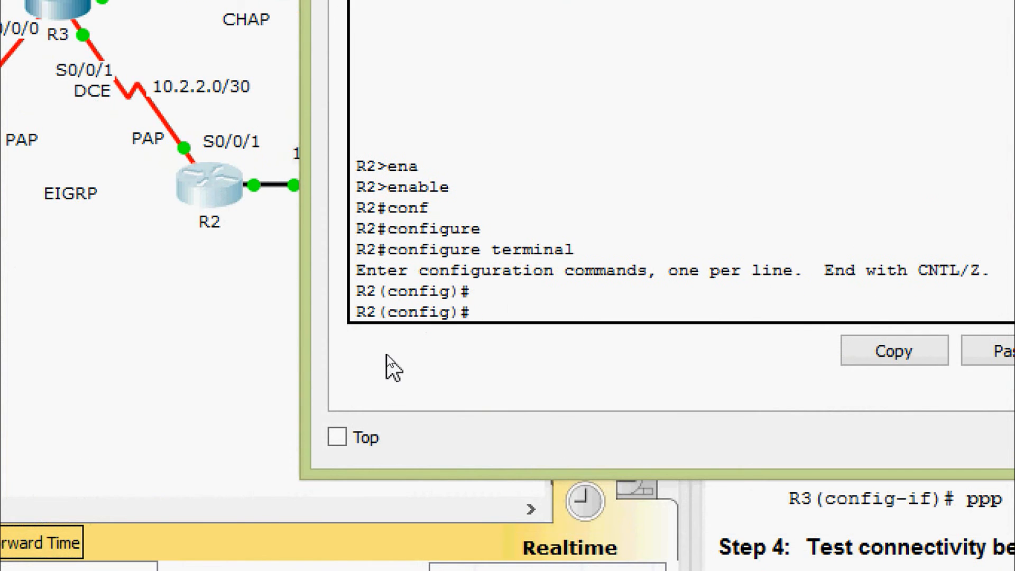
Step: Create a local username R3 with its secret on R2
text(user)
key(Tab)
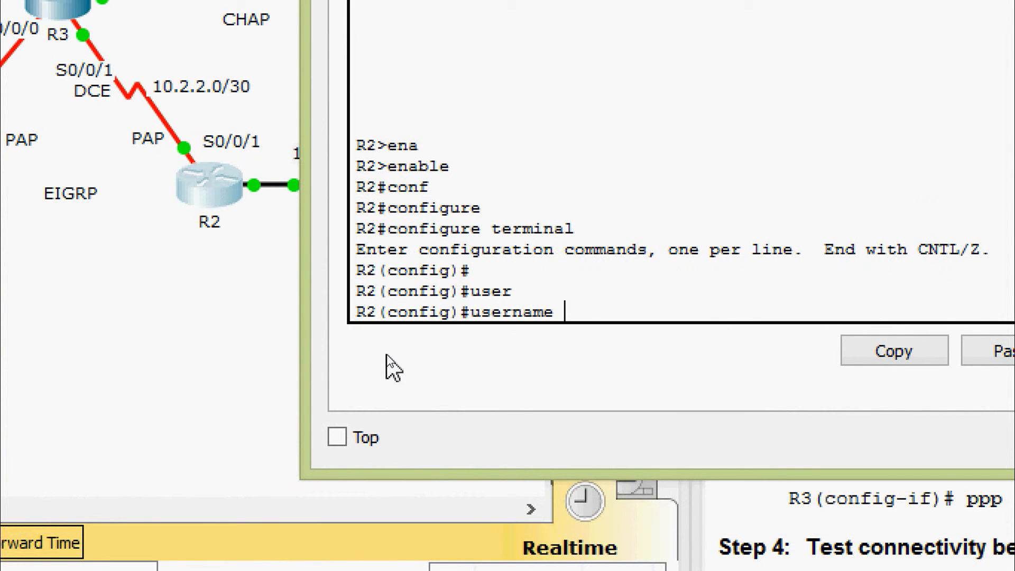
text(R3 se)
key(Tab)
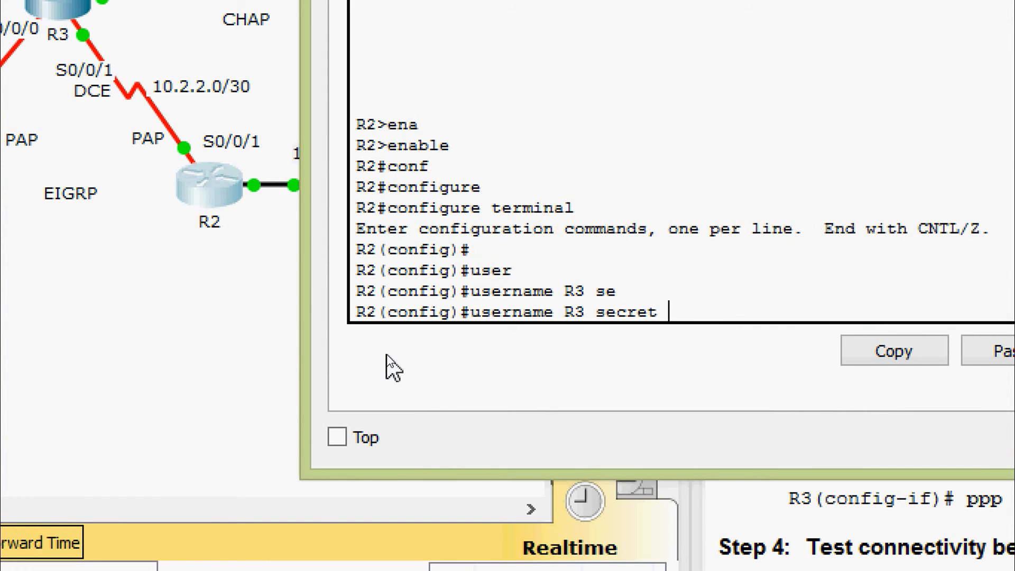
text(class)
key(Return)
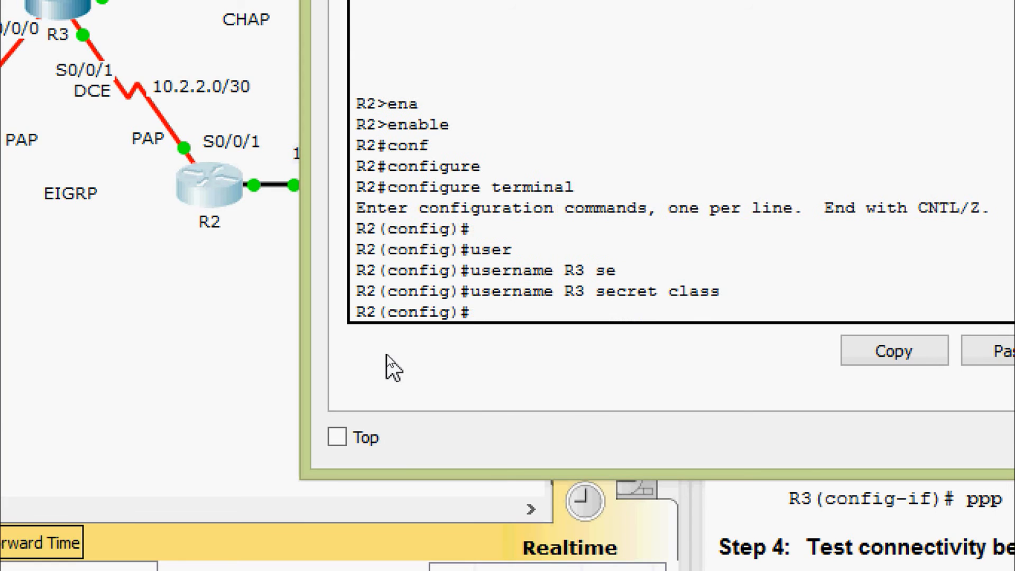
Step: Enable PAP authentication on R2's Serial0/0/1 interface
text(inter)
key(Tab)
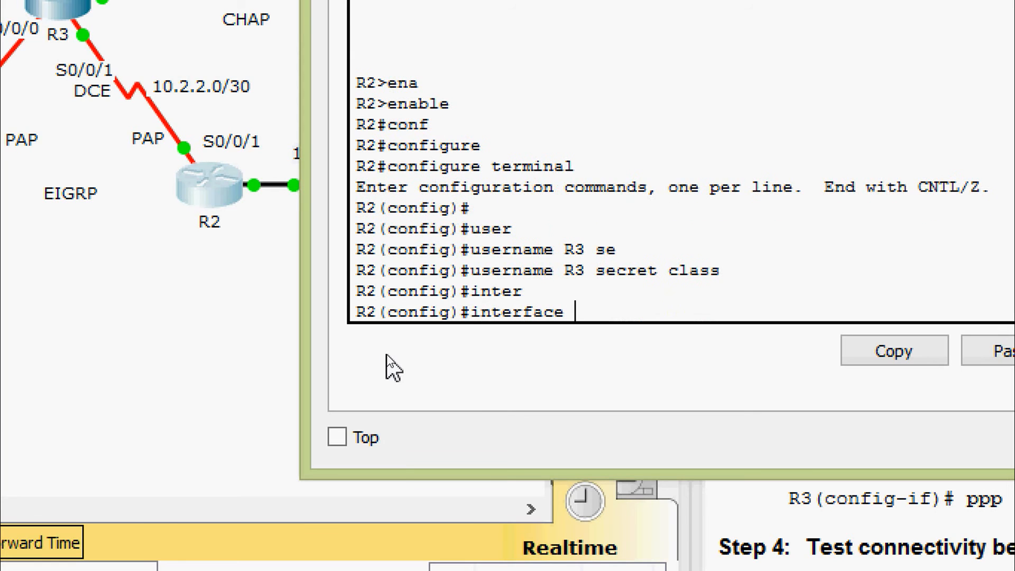
text(ser)
key(Tab)
text(0/0/1)
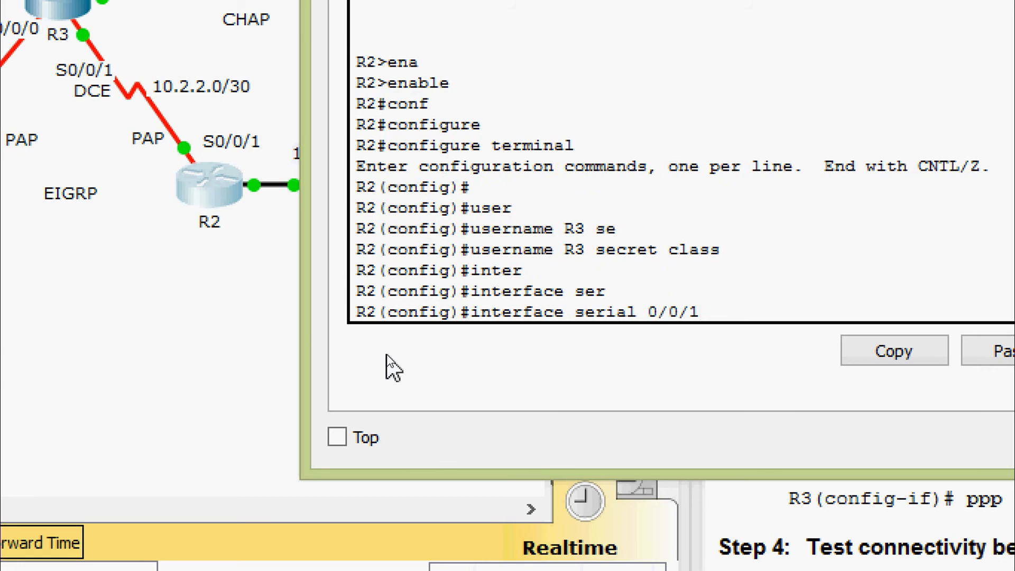
key(Return)
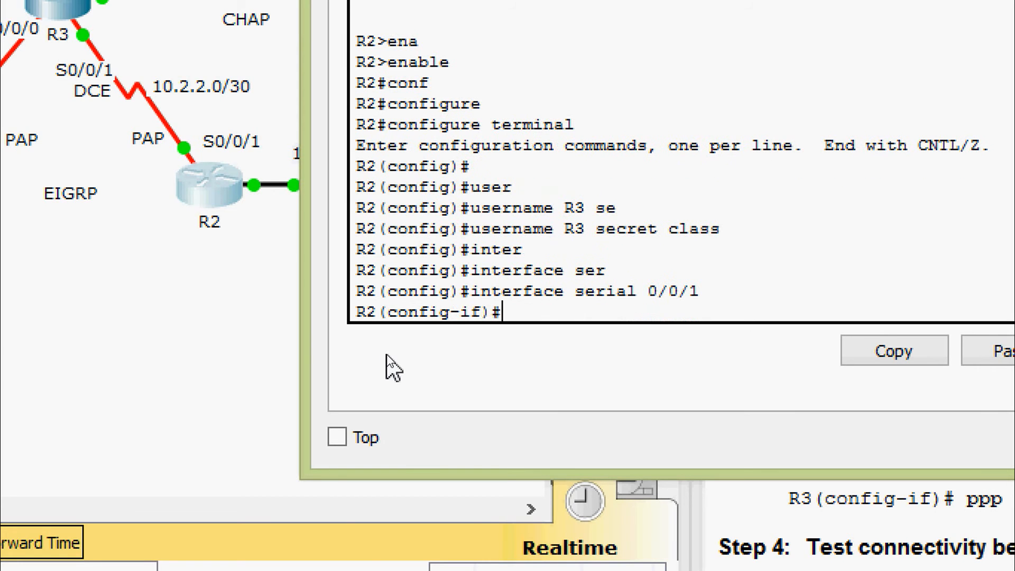
text(ppp au)
key(Tab)
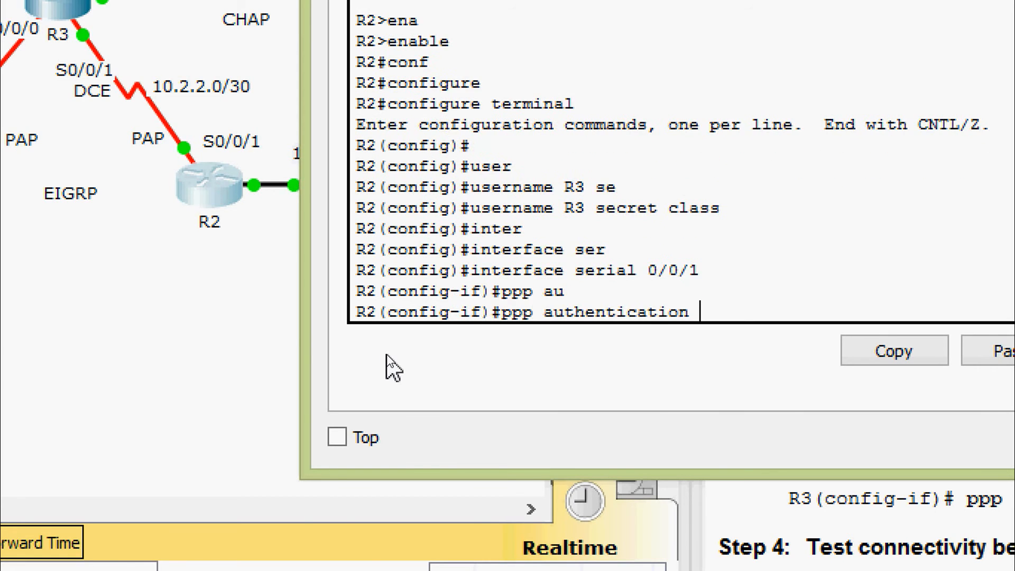
text(pap)
key(Return)
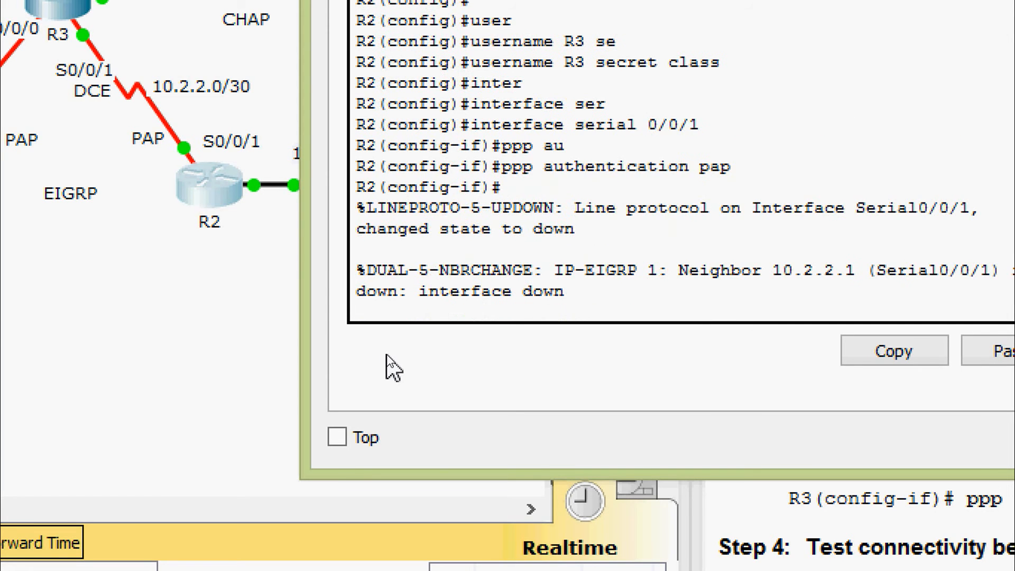
key(Return)
Step: Set R2's PAP sent-username to R2 with its password on Serial0/0/1
text(ppp)
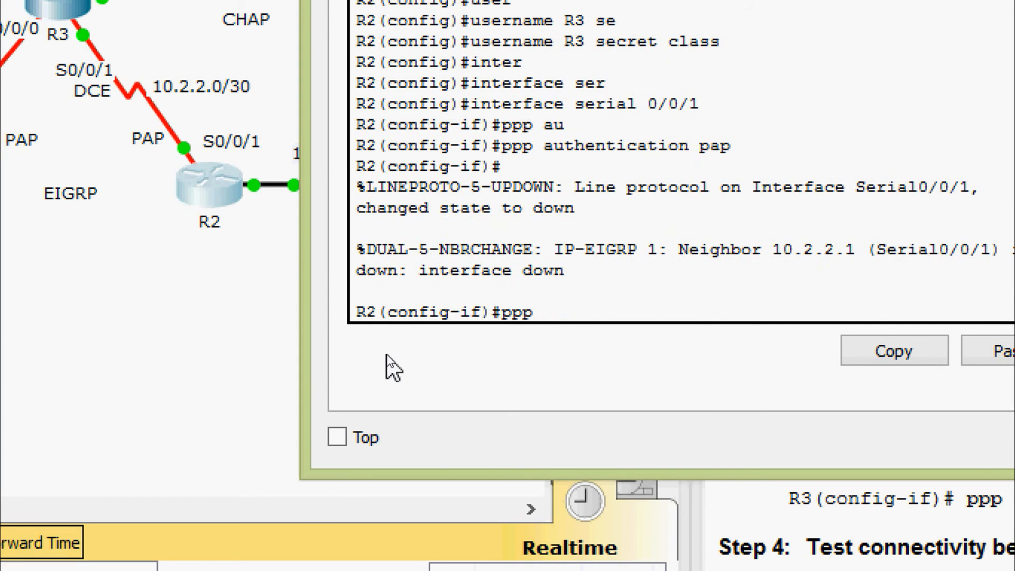
text( pap)
key(Tab)
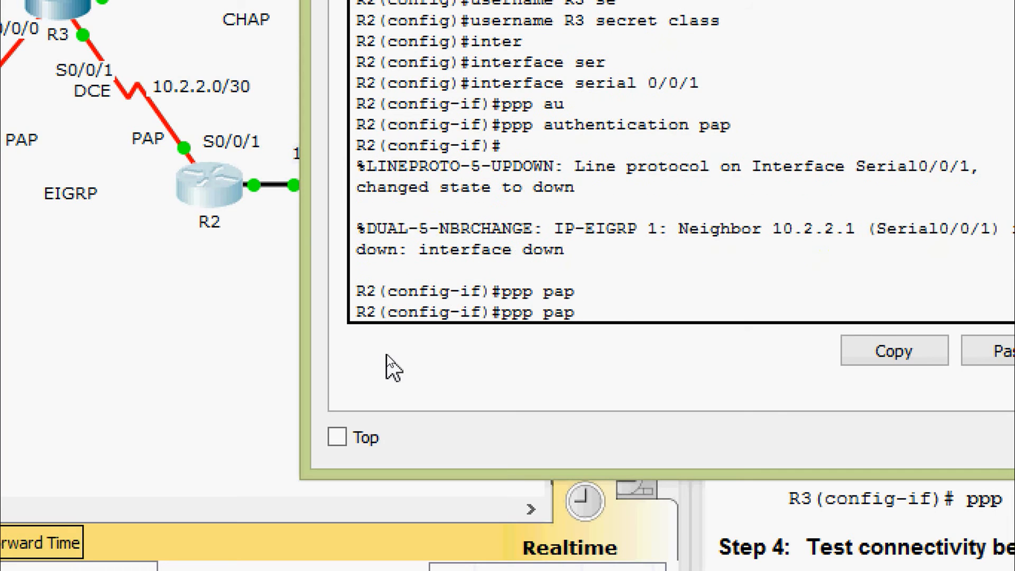
text(sen)
key(Tab)
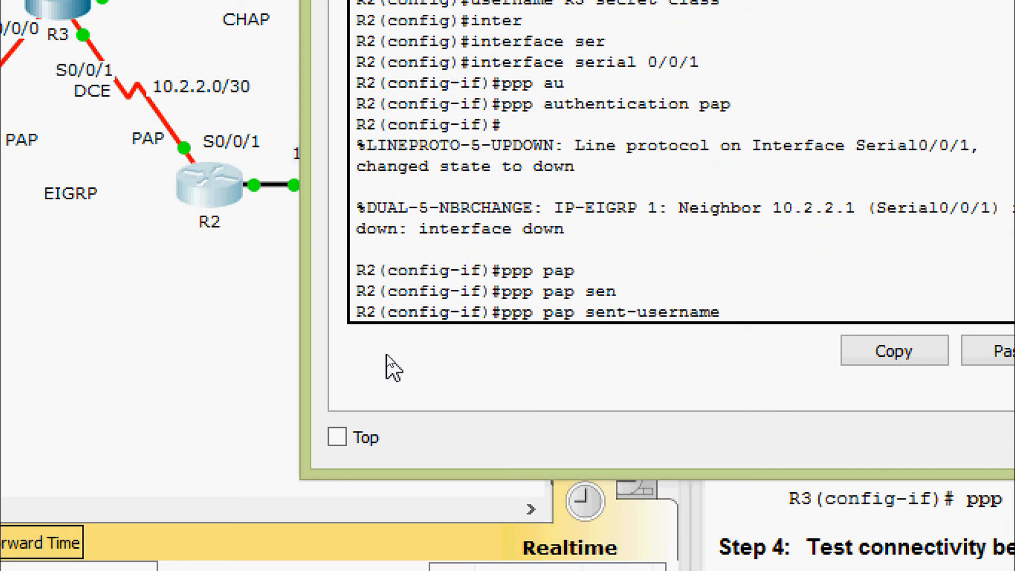
text(R2 pas)
key(Tab)
text(cisco)
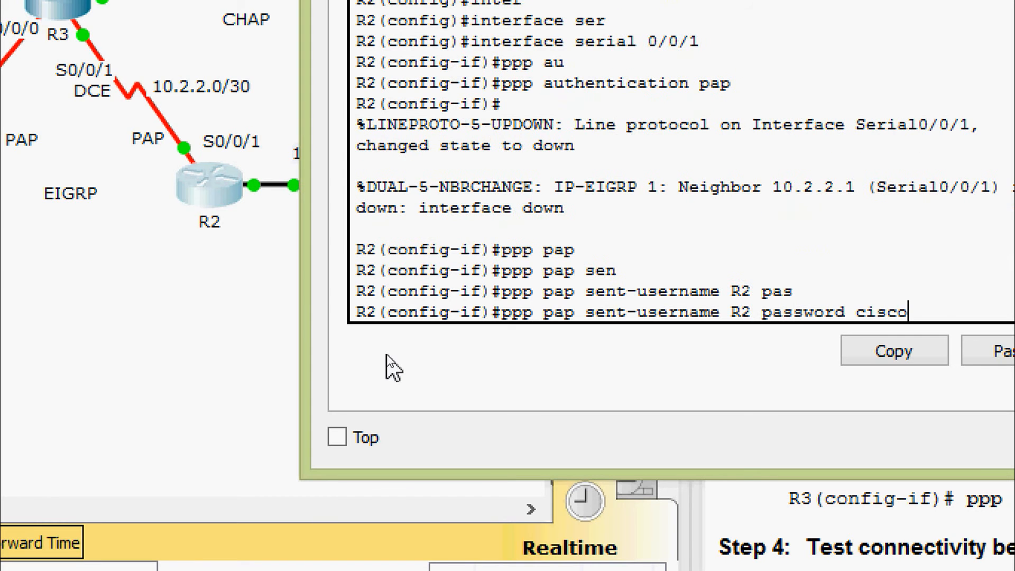
key(Return)
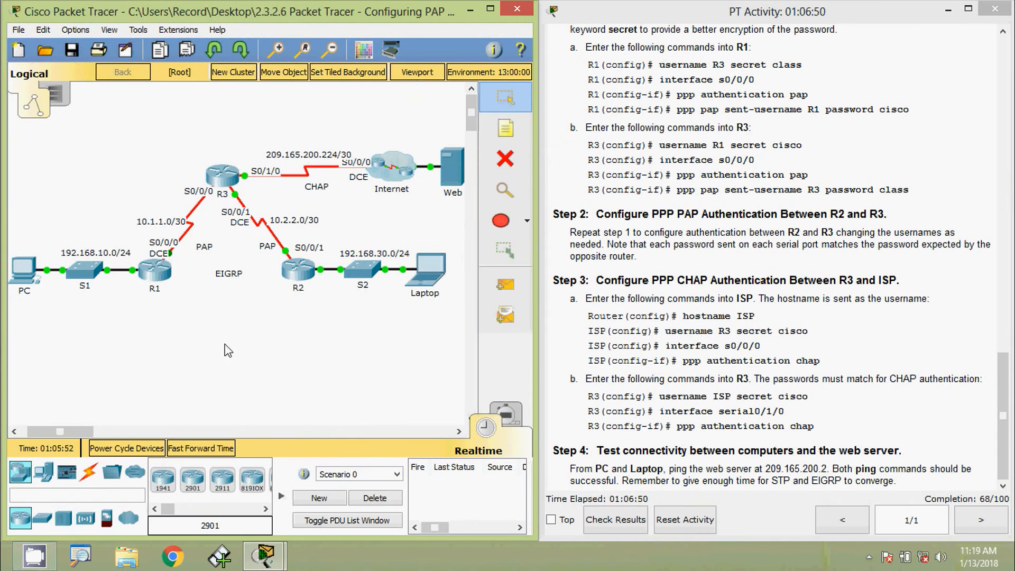
Step: Return to R3's console and exit interface configuration mode
click(232, 177)
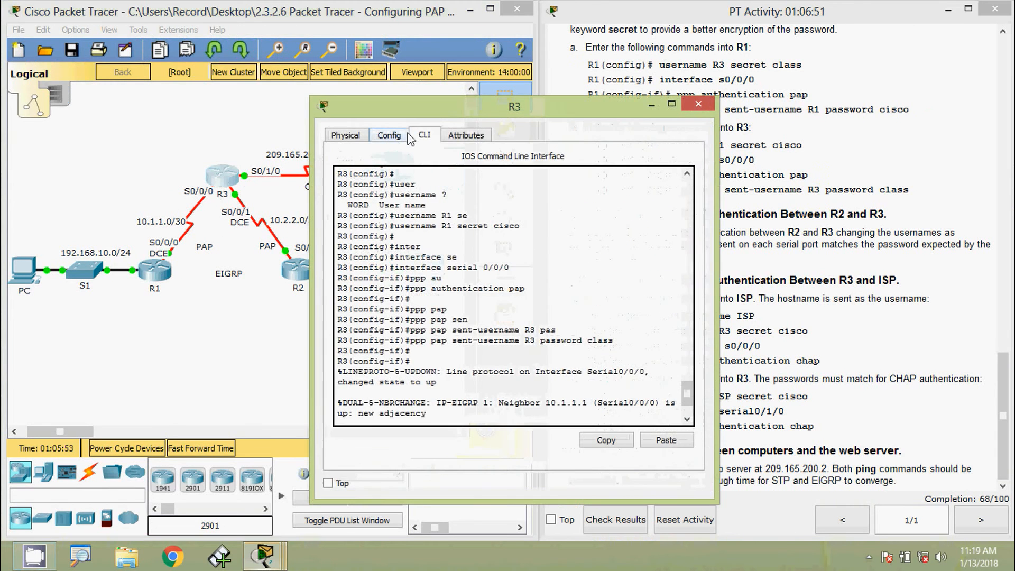
drag(449, 116, 493, 26)
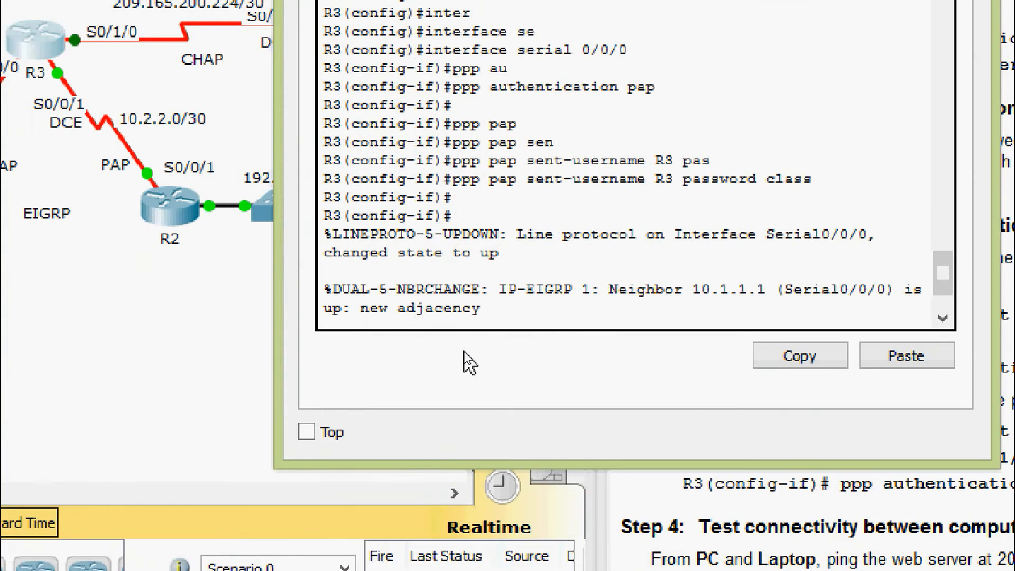
key(Return)
key(Return)
key(Return)
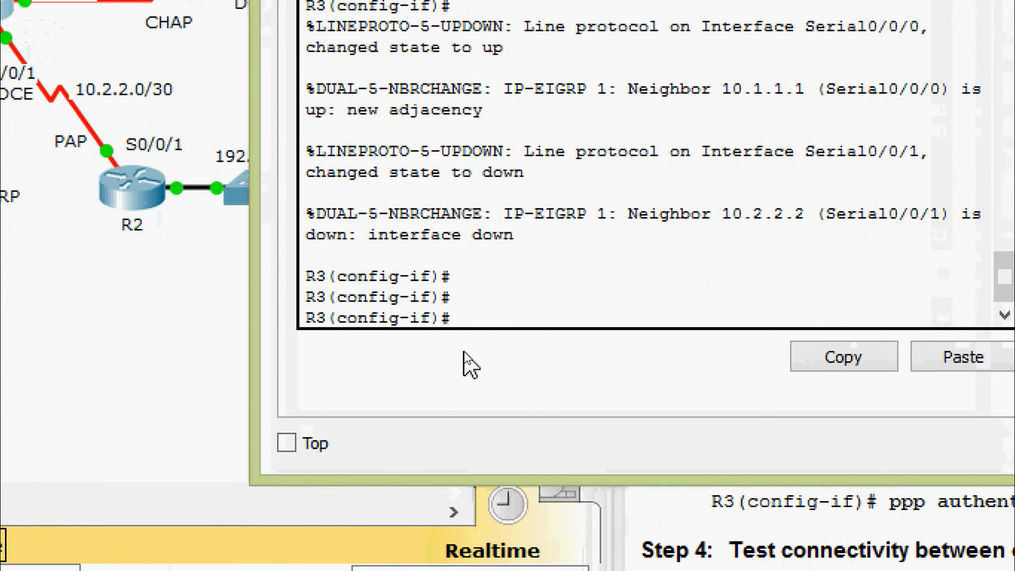
text(exit)
key(Return)
key(Return)
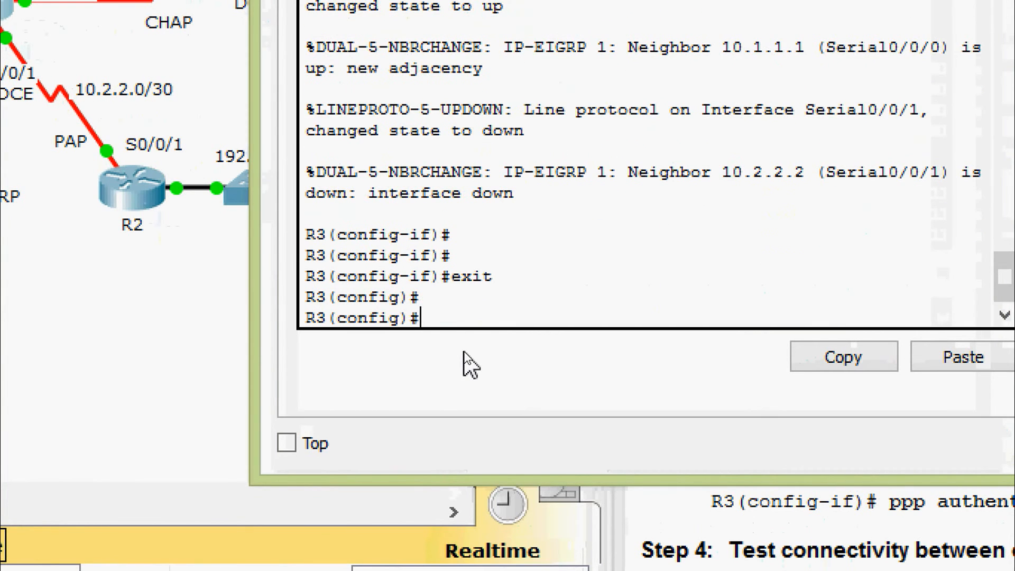
Step: Create a local username R2 with its secret on R3
text(user)
key(Tab)
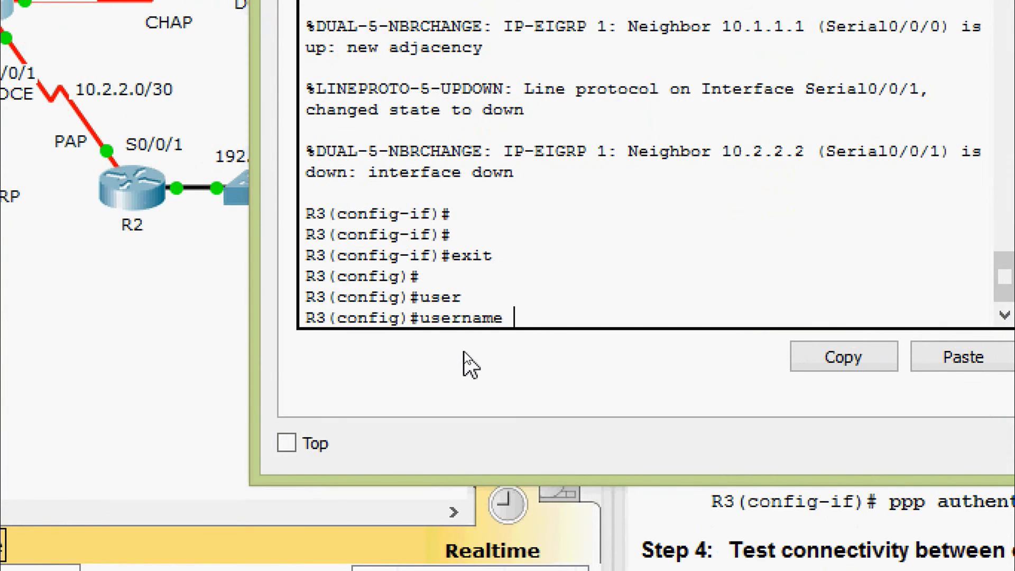
text(R2 s)
text(e)
key(Tab)
text(cisco)
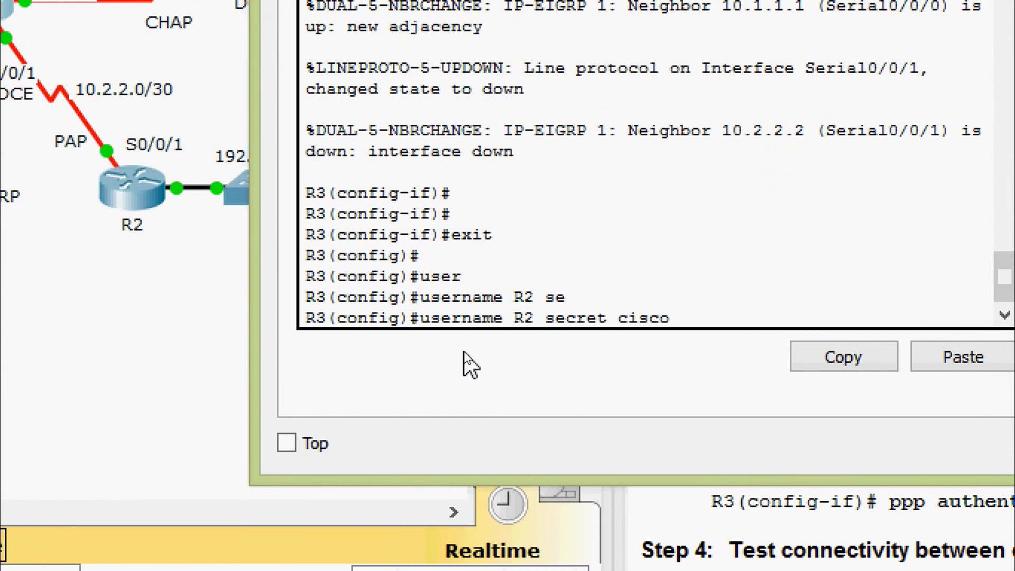
key(Return)
Step: Enable PAP authentication on R3's Serial0/0/1 interface
text(inter)
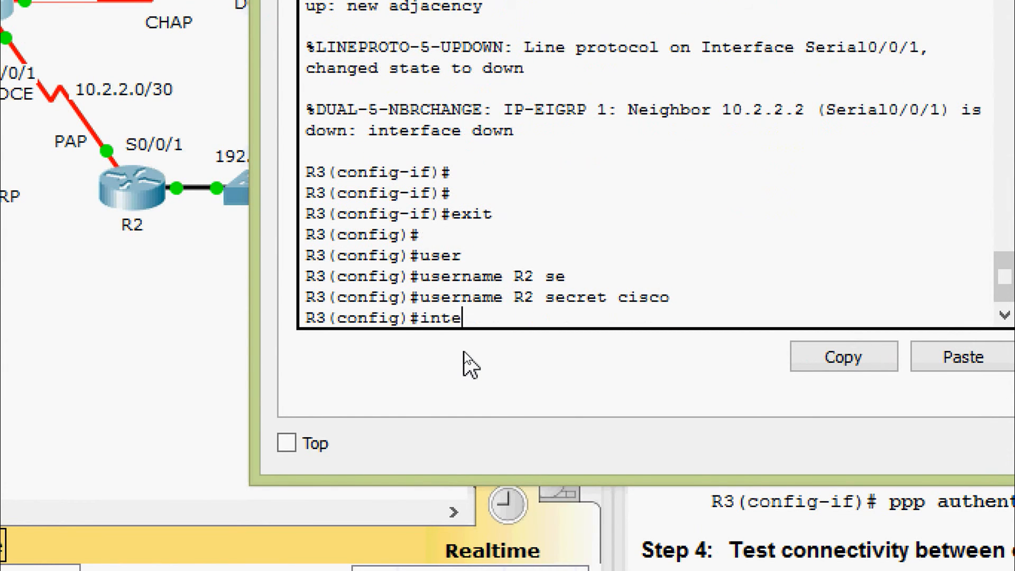
key(Tab)
text(se)
key(Tab)
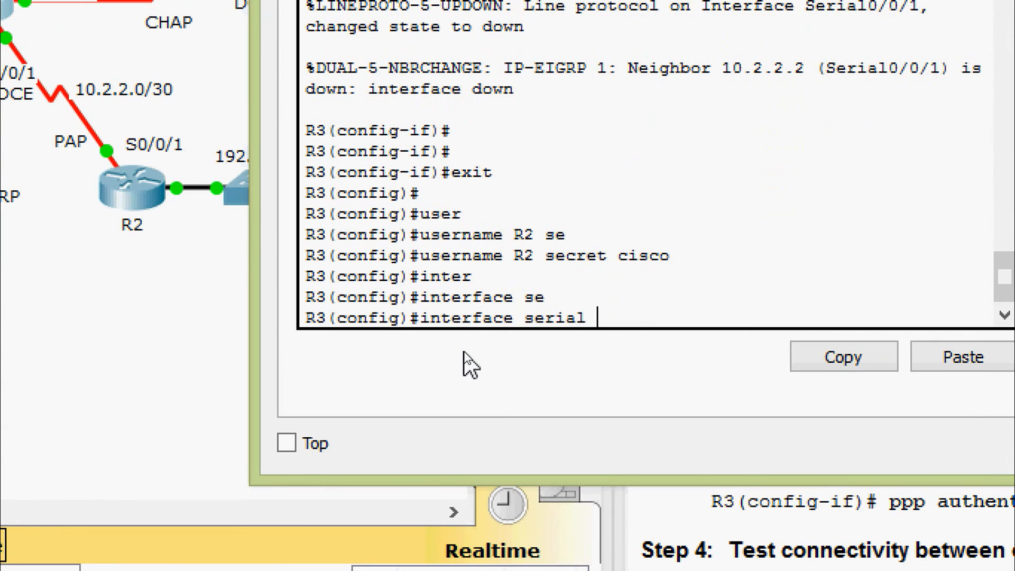
text(0/0/1)
key(Return)
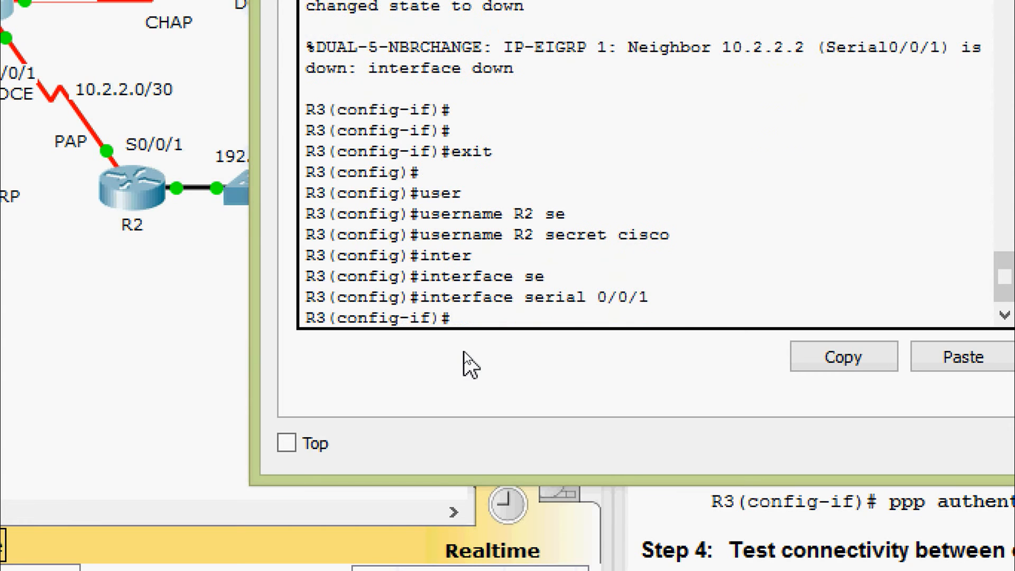
text(ppp au)
key(Tab)
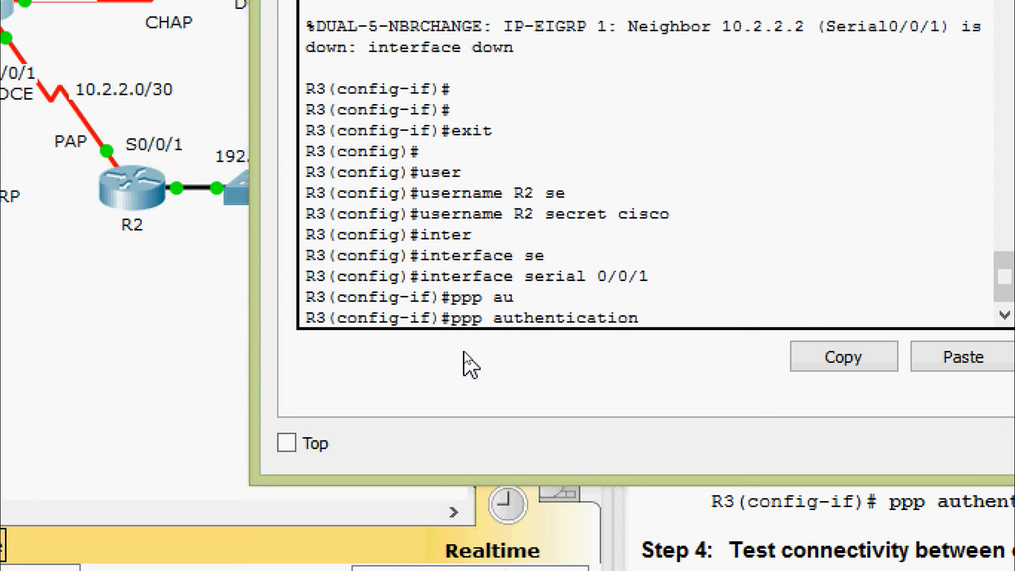
text(pap)
key(Return)
key(Return)
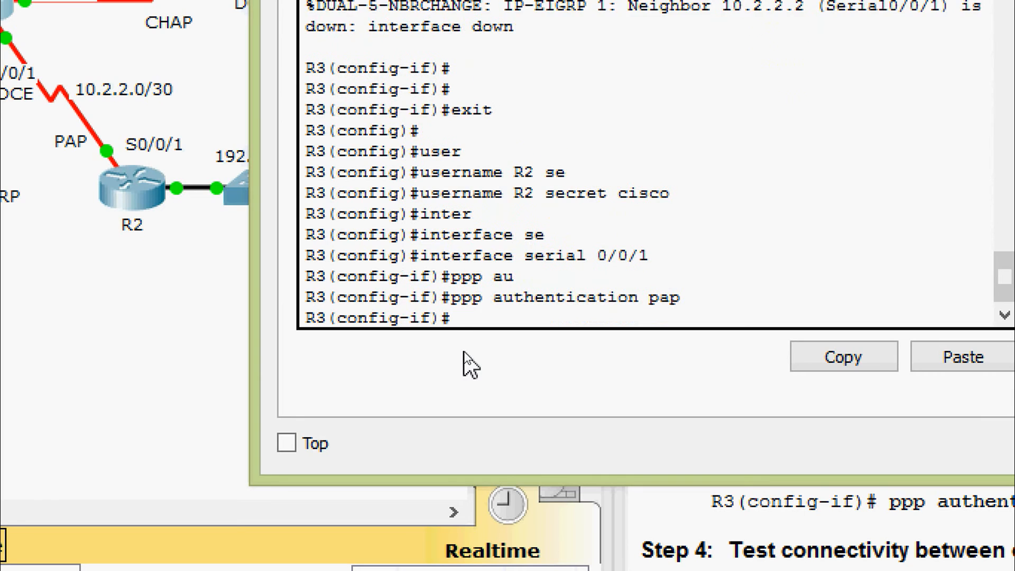
Step: Set R3's PAP sent-username to R3 with its password on Serial0/0/1
text(ppp)
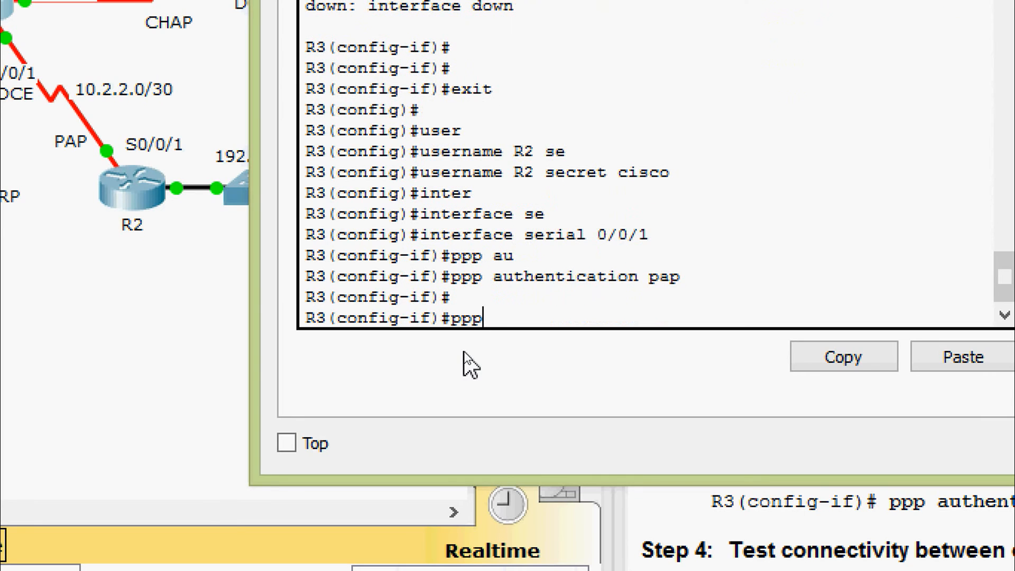
text( pap)
key(Tab)
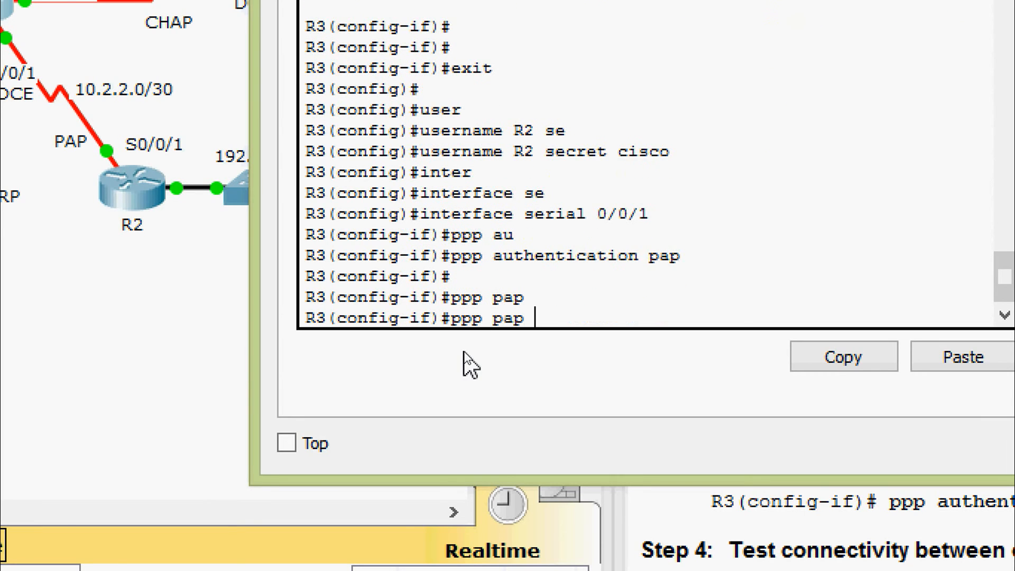
text(se)
key(Tab)
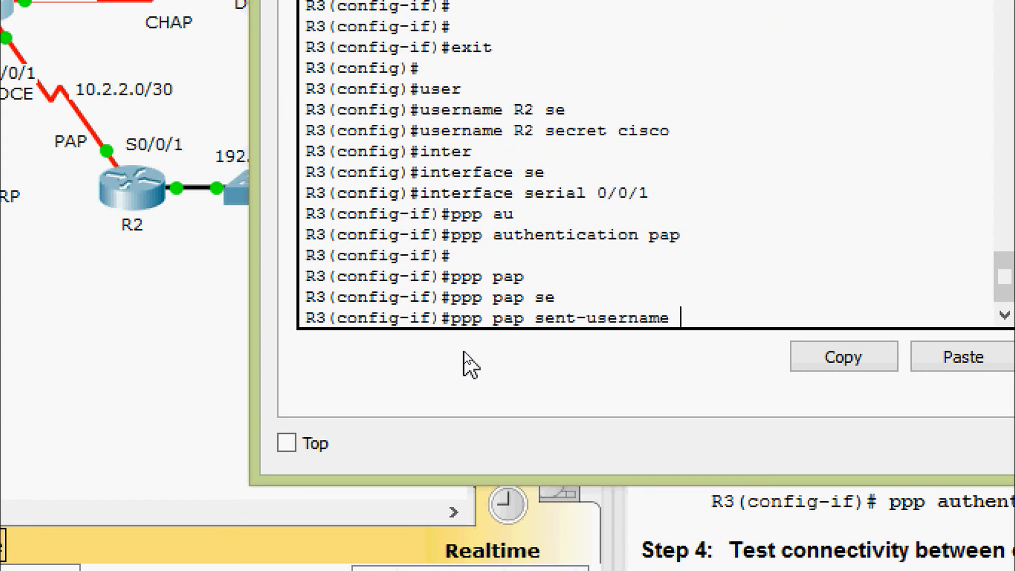
text(R3 pas)
key(Tab)
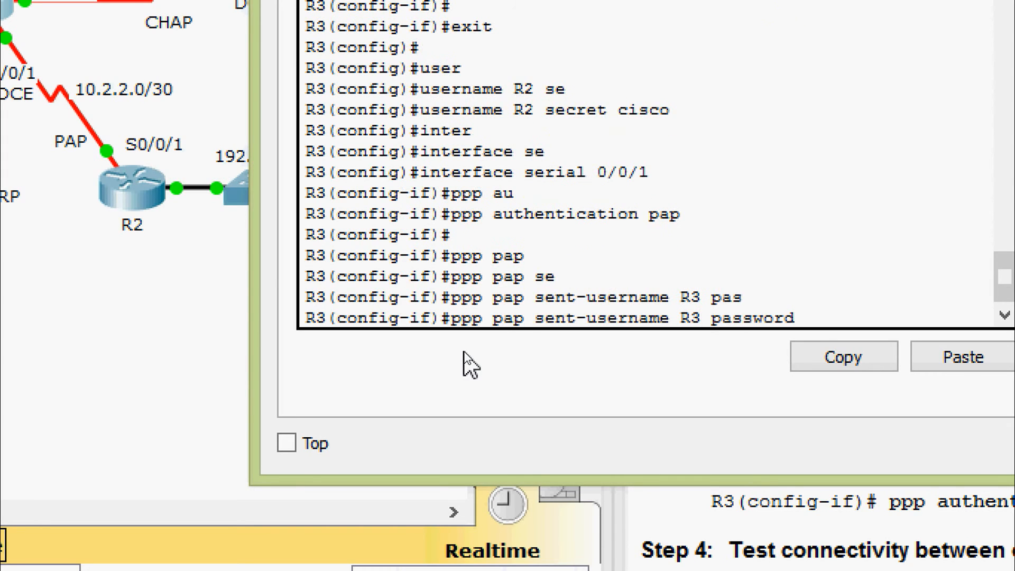
text(class)
key(Return)
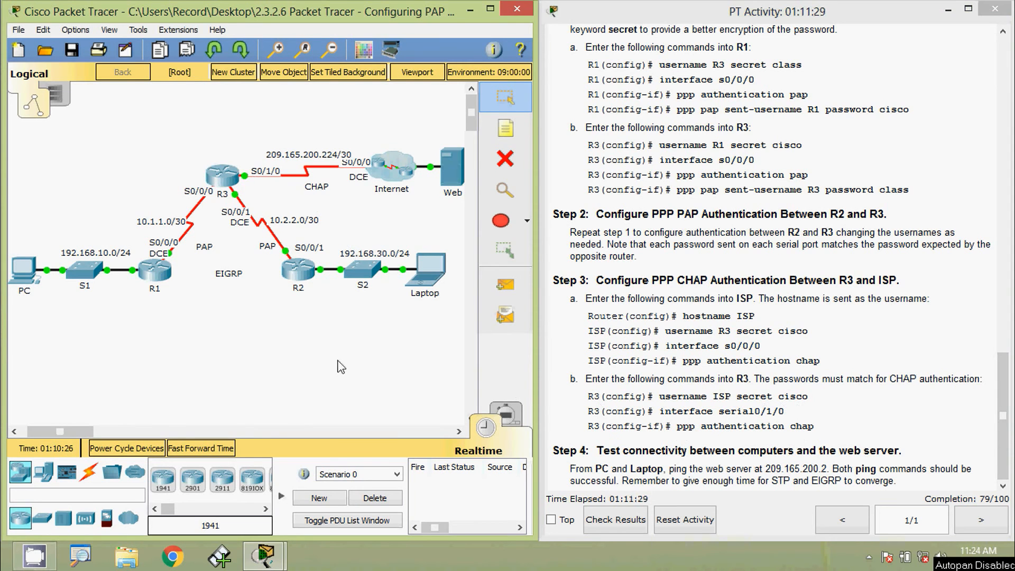
Step: Open the ISP router's console inside the Internet cluster and enter global configuration mode
click(393, 175)
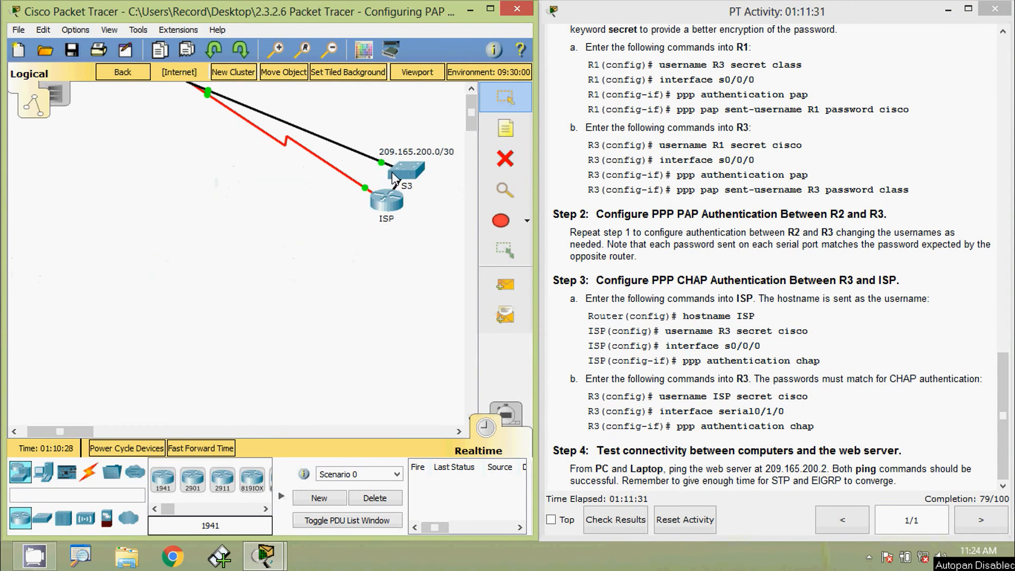
click(394, 203)
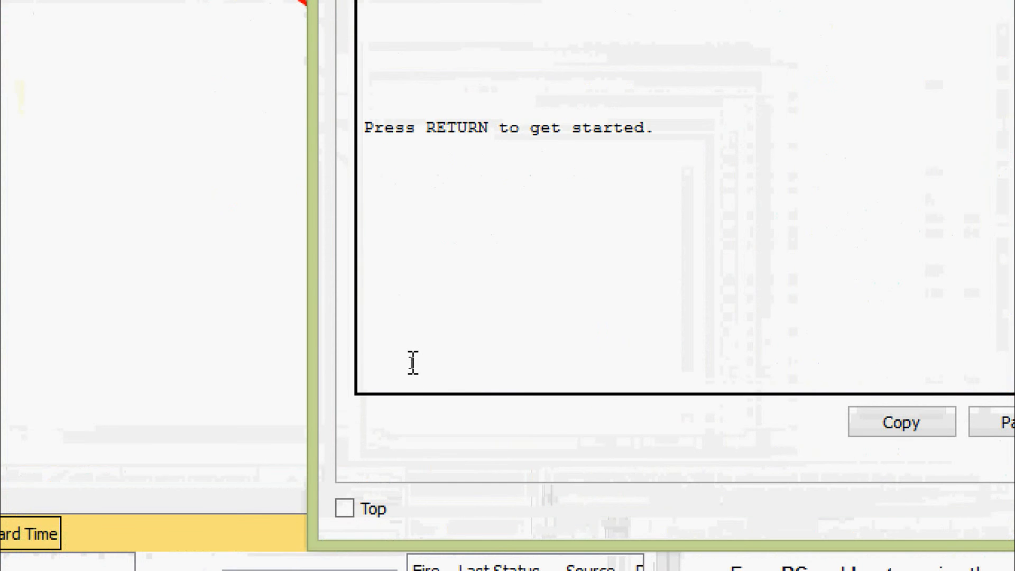
key(Return)
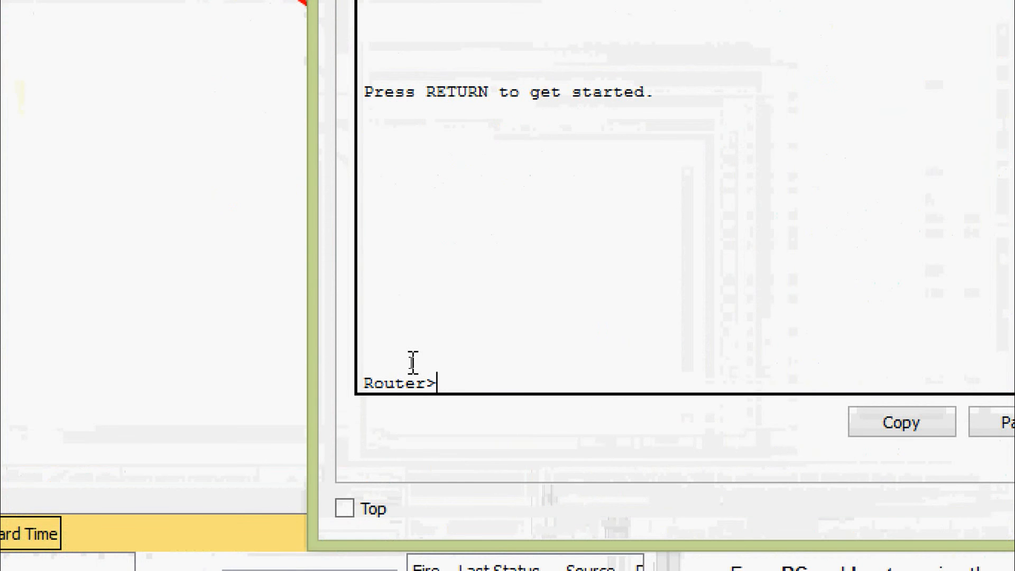
text(ena)
key(Tab)
key(Return)
text(conf)
key(Tab)
key(Tab)
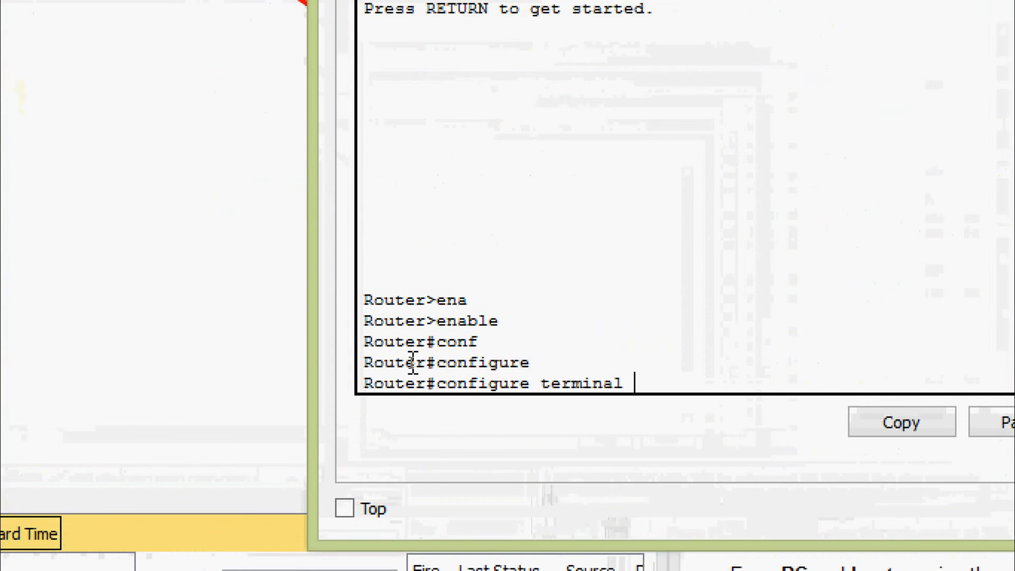
key(Return)
key(Return)
key(Return)
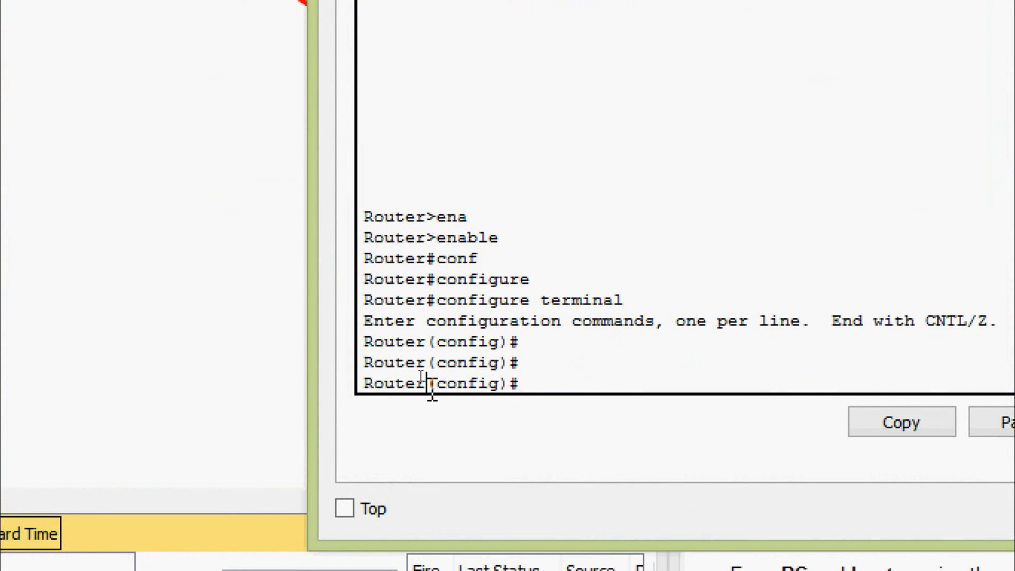
drag(432, 391, 370, 388)
click(566, 368)
Step: Set the router's hostname to ISP
text(ho)
key(Tab)
text(ISP)
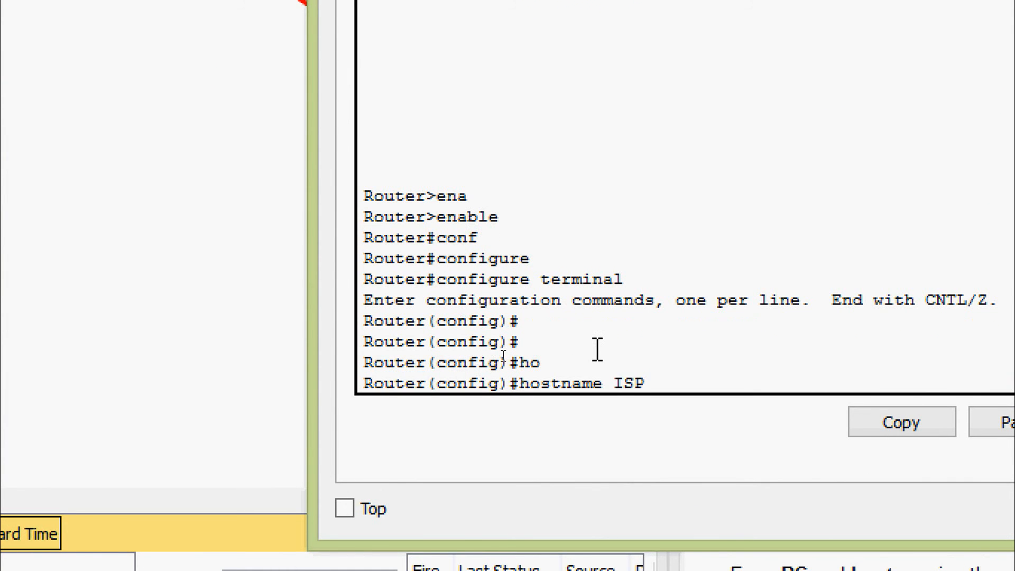
key(Return)
key(Return)
key(Return)
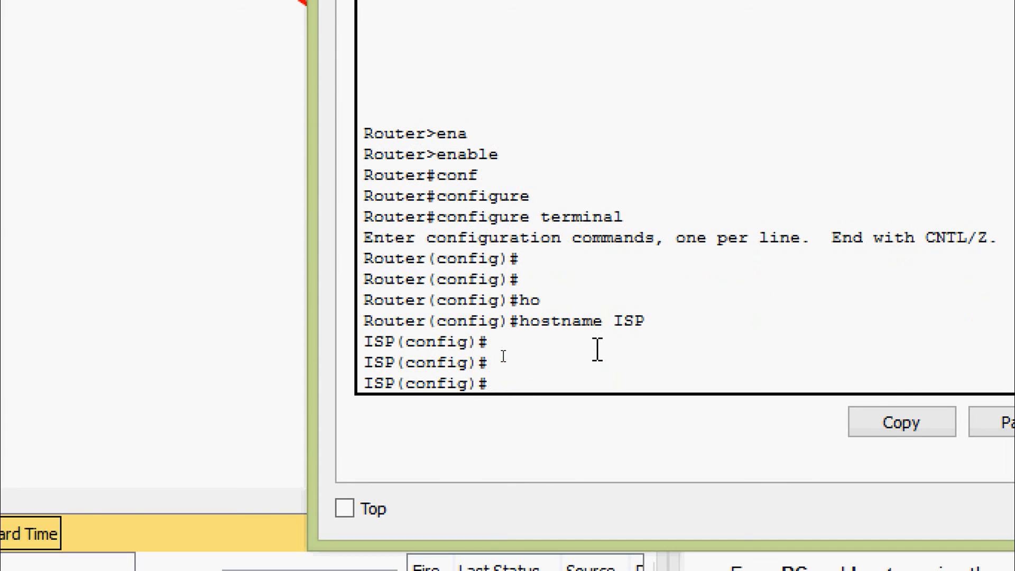
Step: Create a local username R3 with its secret on ISP
text(user)
key(Tab)
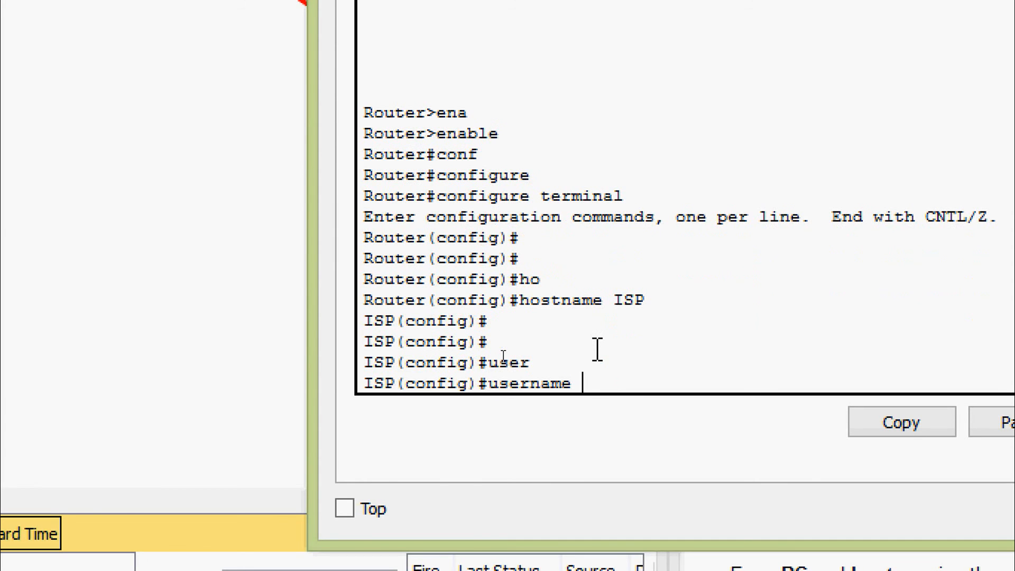
text(R3 ser)
key(Tab)
key(BackSpace)
text(c)
key(Tab)
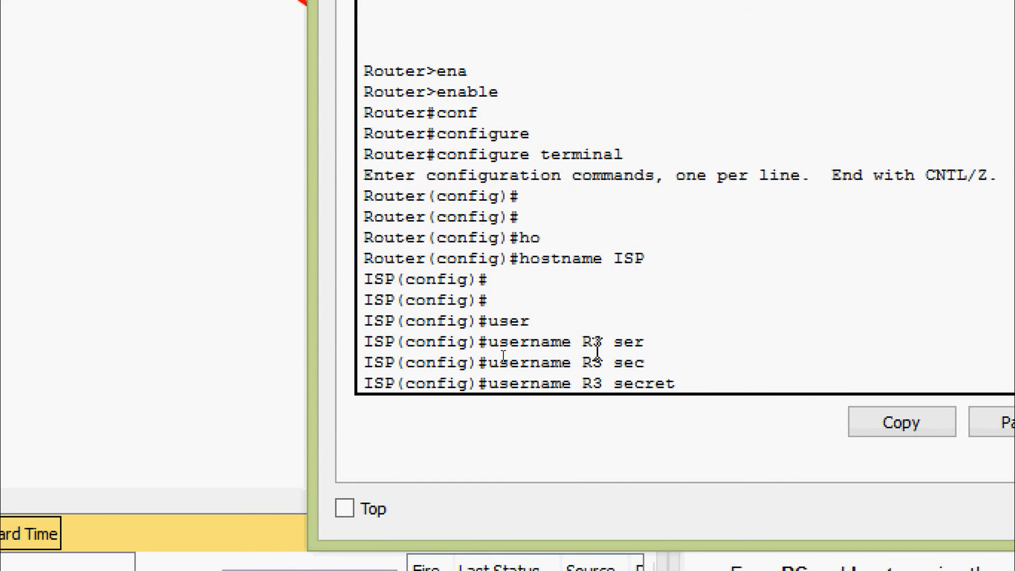
text(cisco)
key(Return)
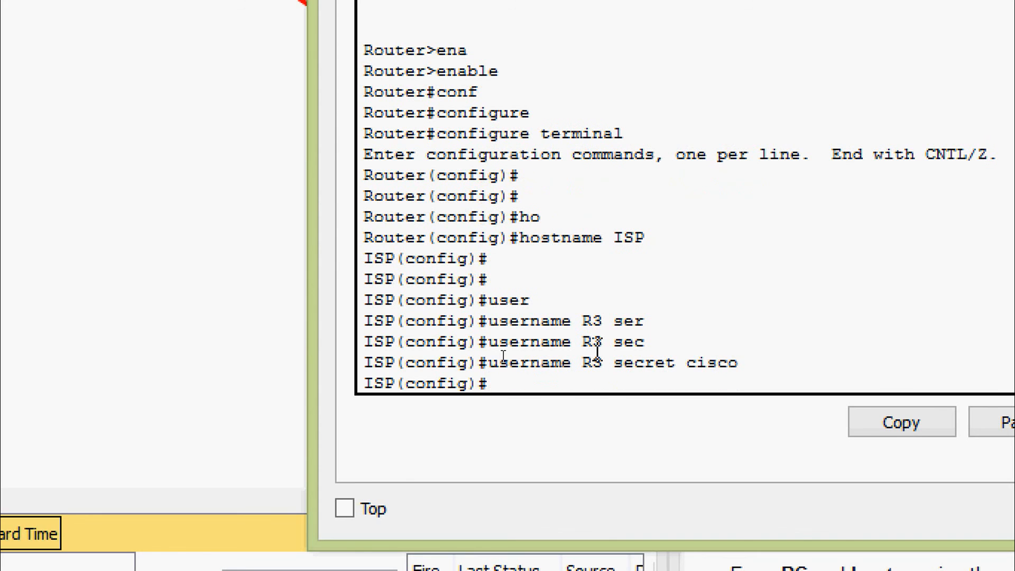
Step: Enable CHAP authentication on ISP's Serial0/0/0 interface
text(inter)
key(Tab)
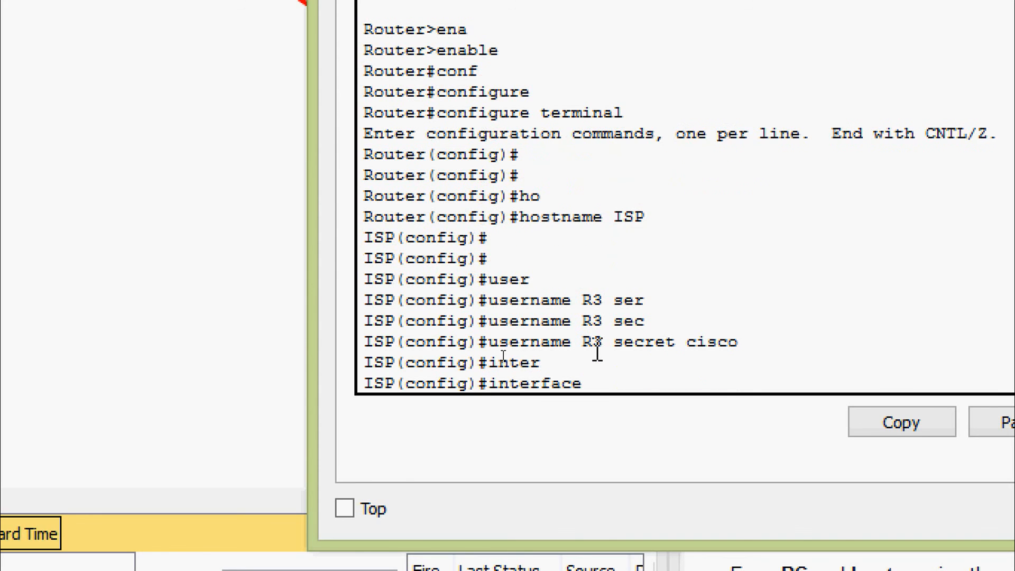
text(ser)
key(Tab)
text(0/0/)
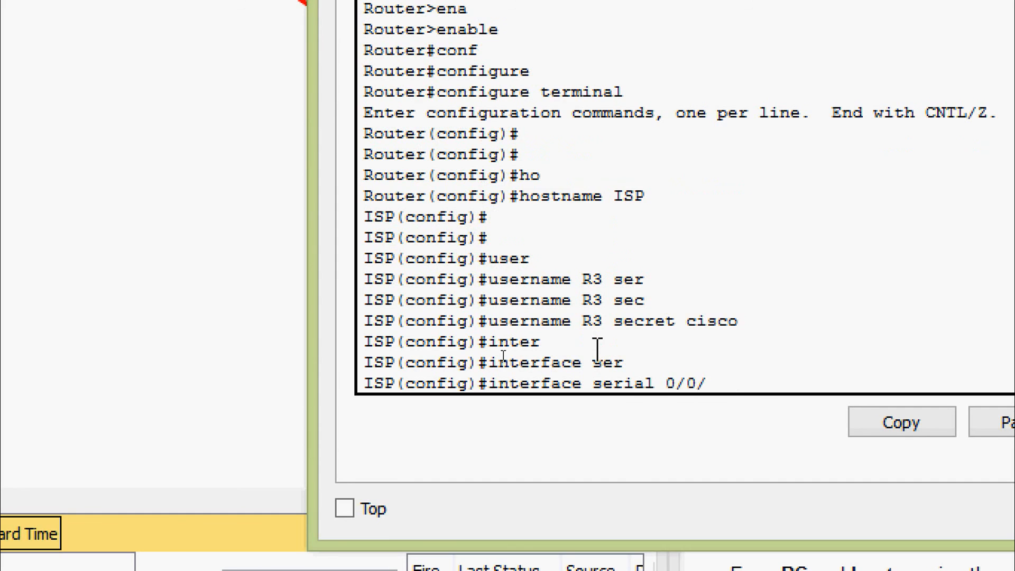
text(0)
key(Return)
text(ppp)
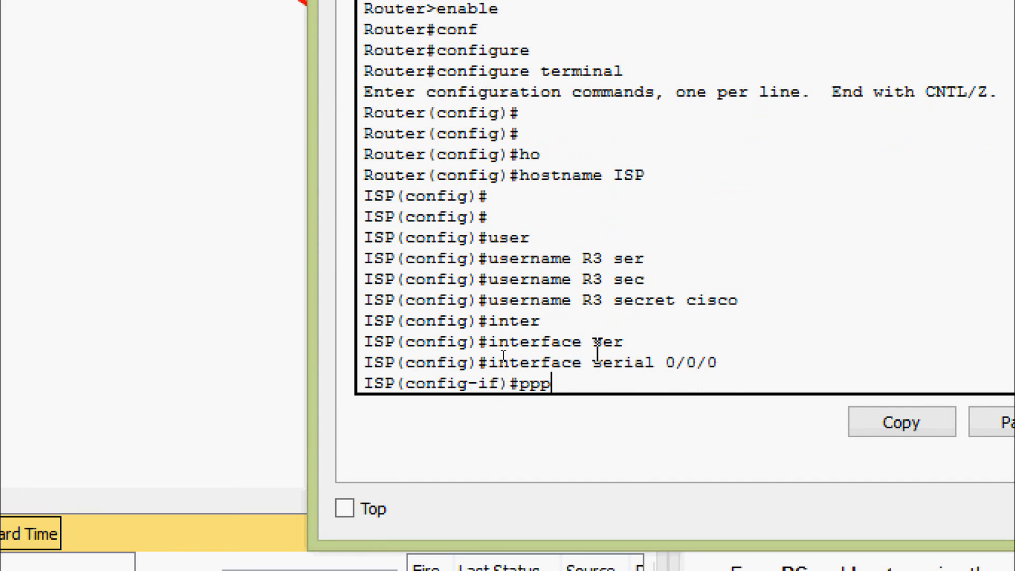
text( au)
key(Tab)
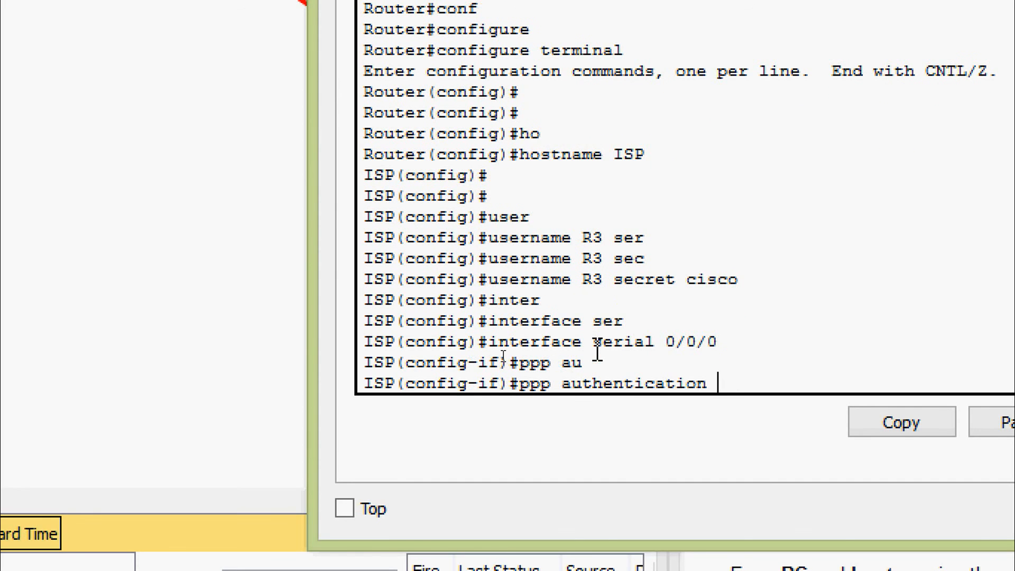
text(cha)
key(Tab)
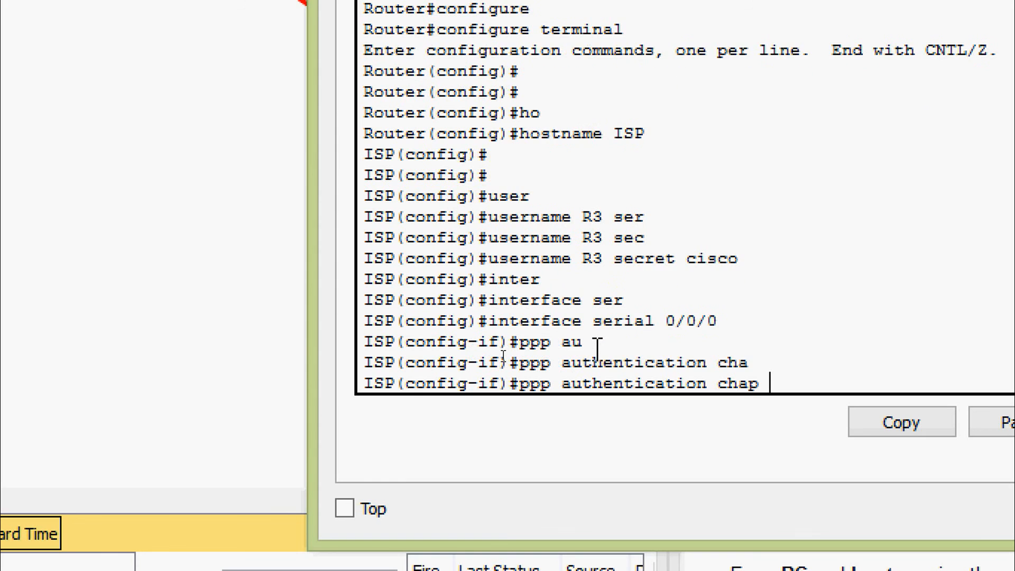
key(Return)
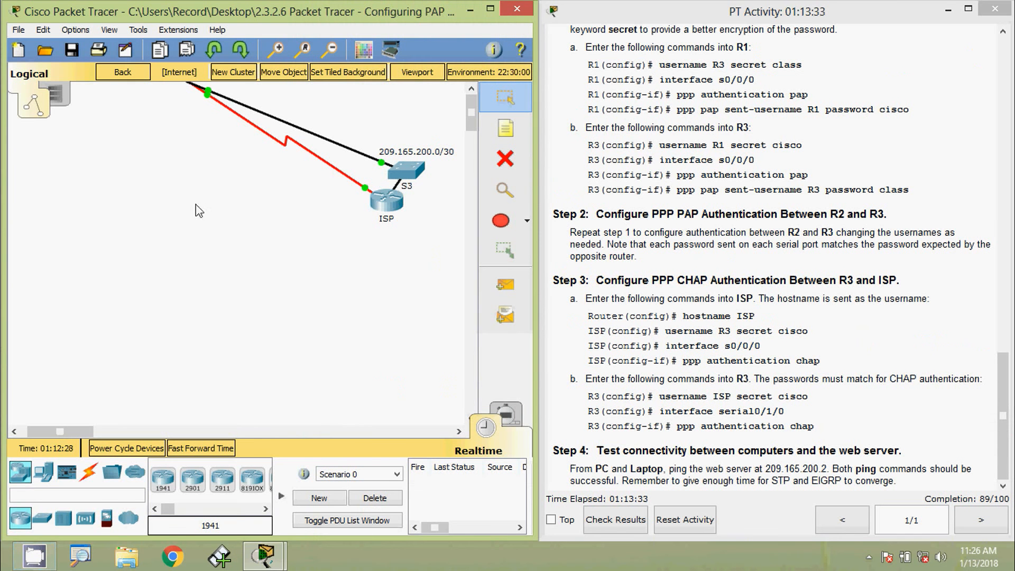
Step: In R3's CLI, leave interface mode and create local user ISP with the shared CHAP secret
click(123, 73)
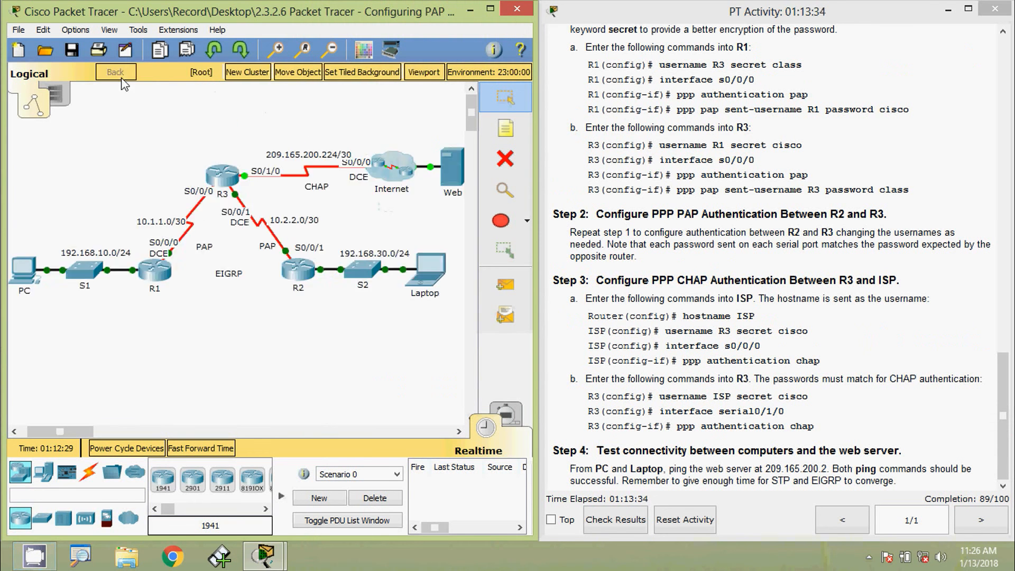
click(221, 183)
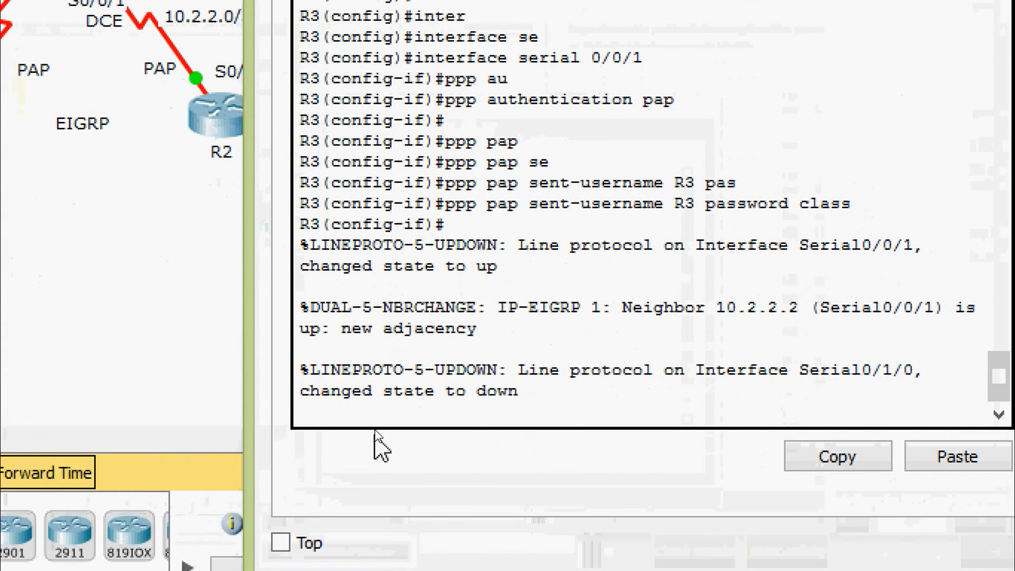
key(Return)
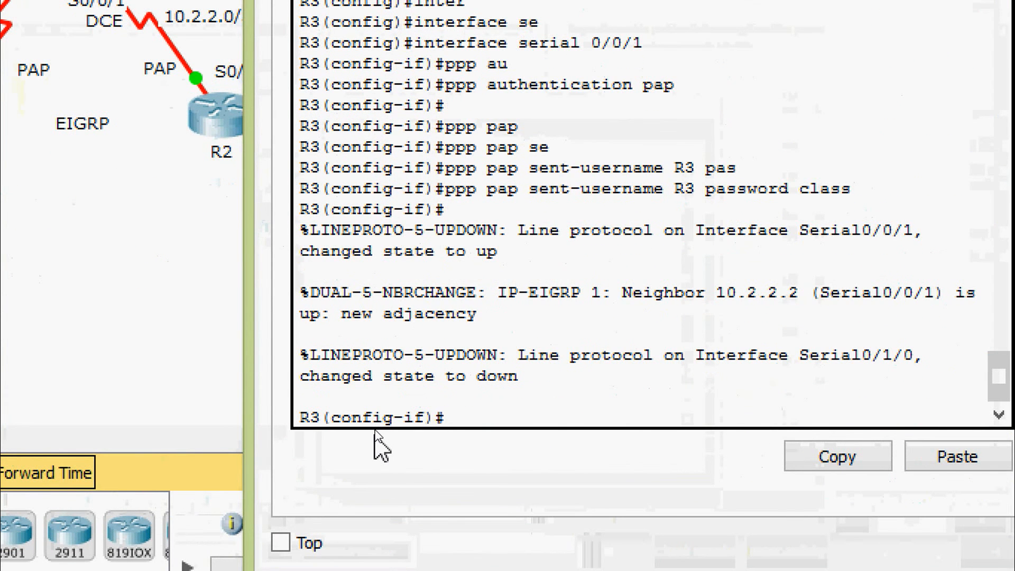
text(exit)
key(Return)
key(Return)
key(Return)
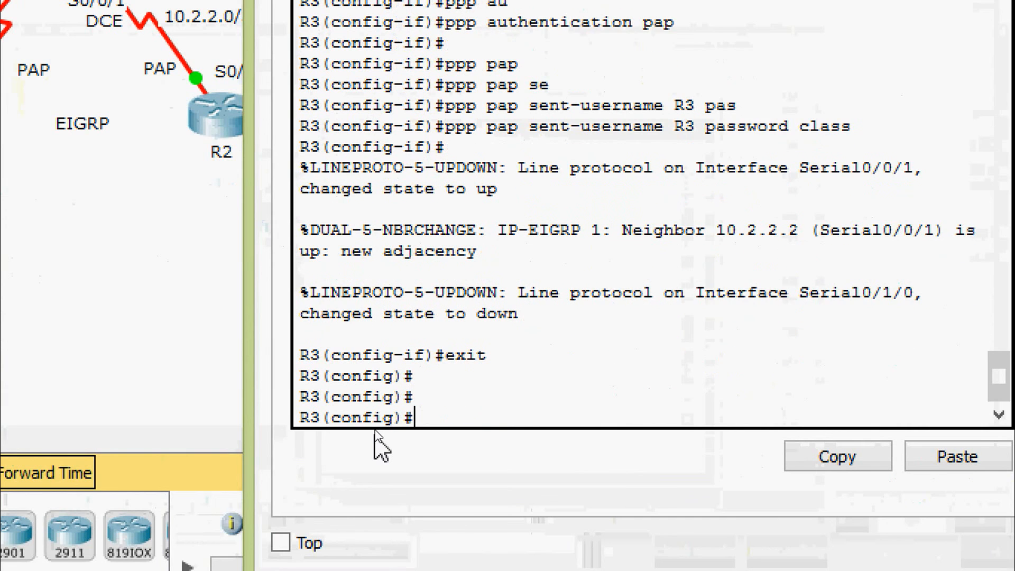
text(user)
key(Tab)
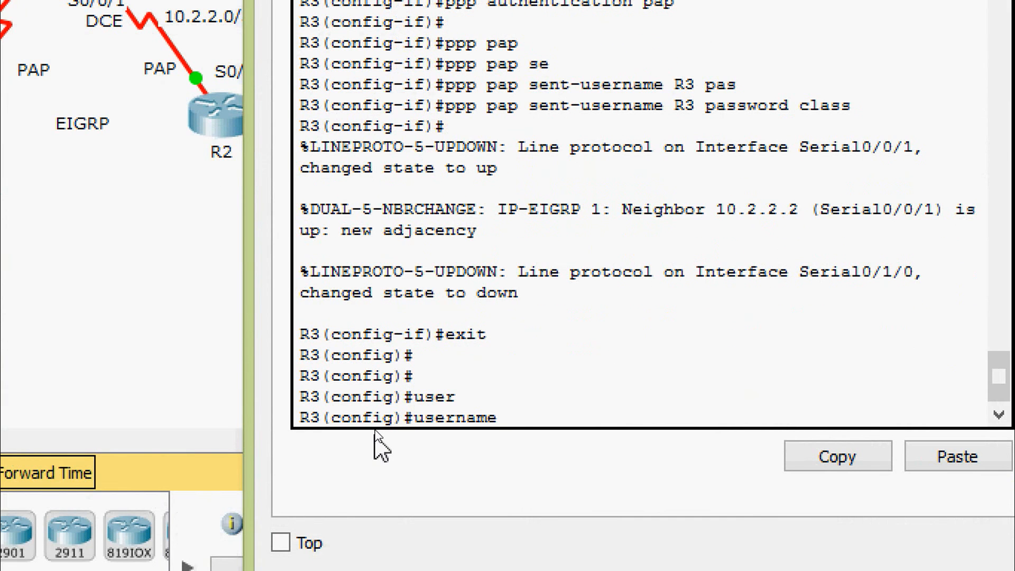
text(ISP se)
key(Tab)
text(cisco)
key(Return)
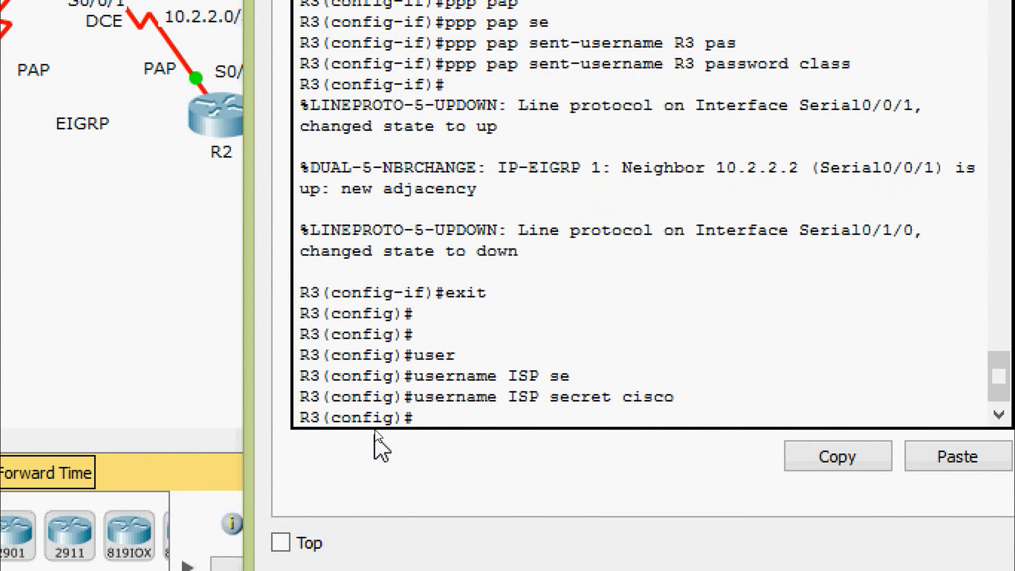
Step: Enable PPP CHAP authentication on R3's serial 0/1/0 interface
text(inter)
key(Tab)
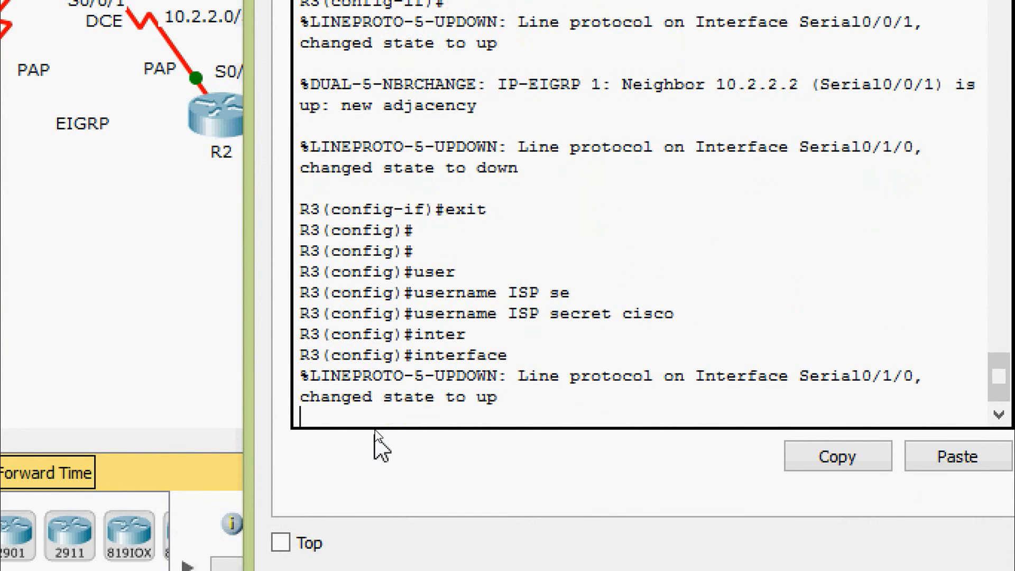
text(ser)
key(Tab)
text(0)
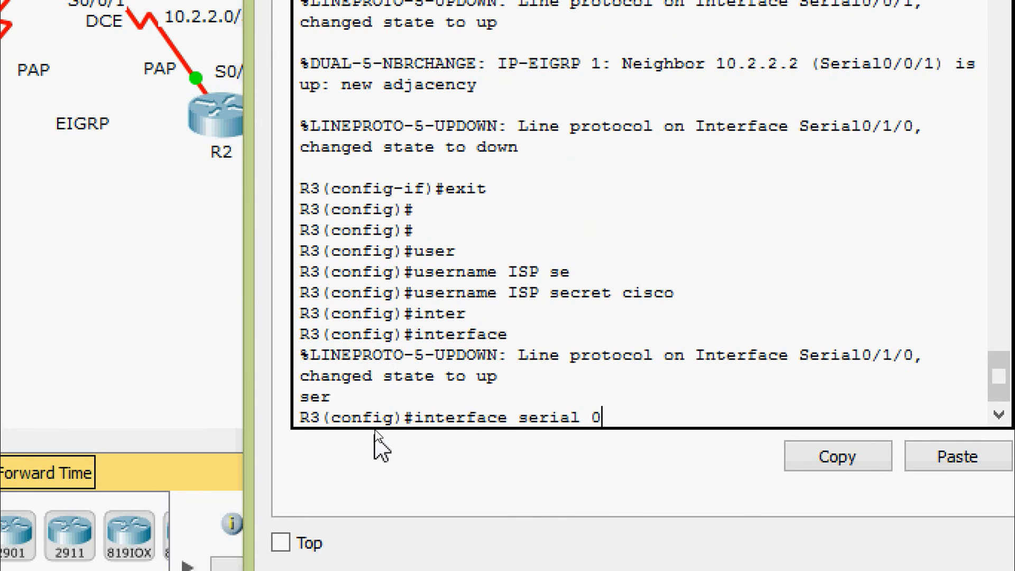
text(/1/0)
key(Return)
key(Return)
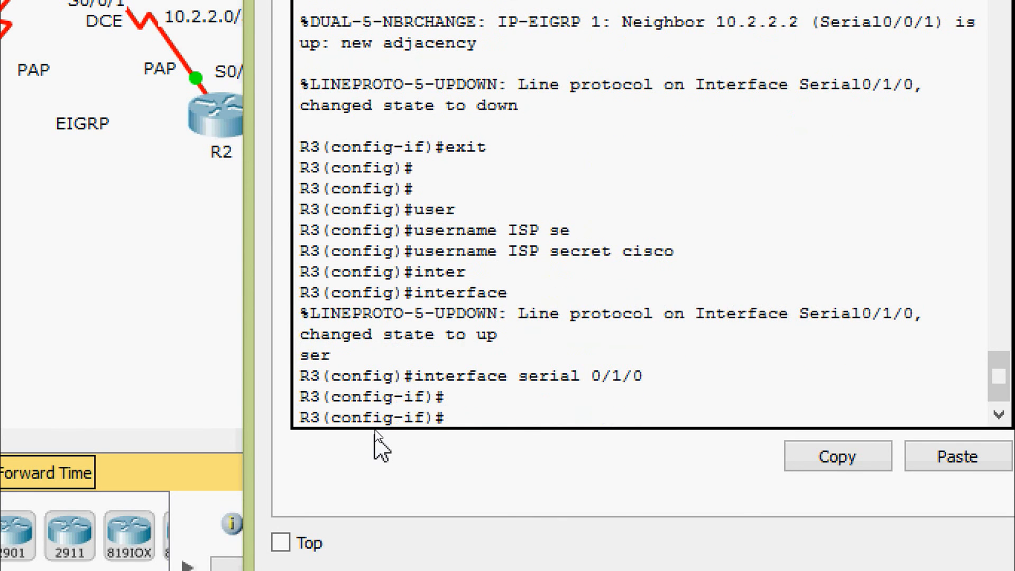
text(ppp au)
key(Tab)
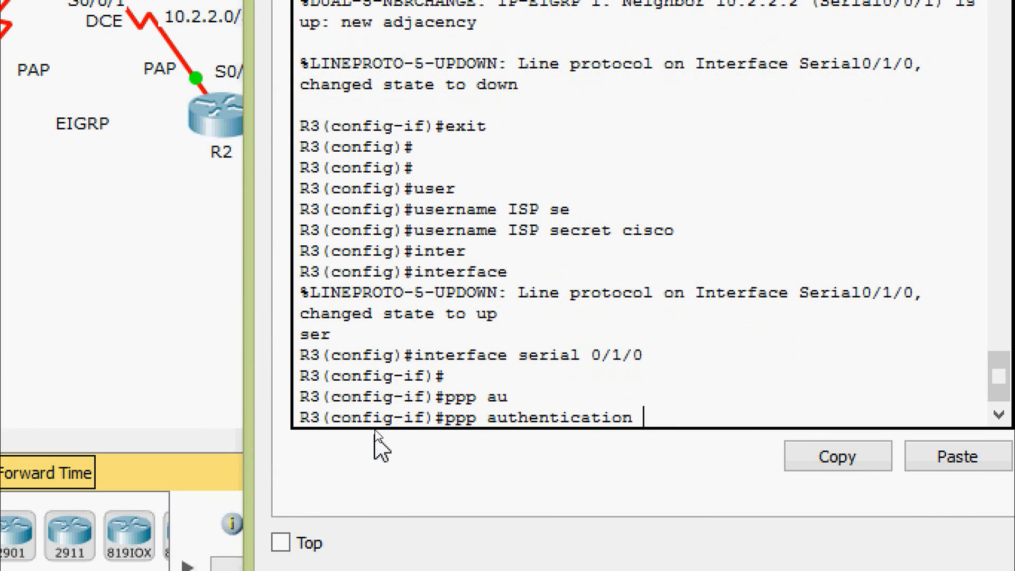
text(chap)
key(Return)
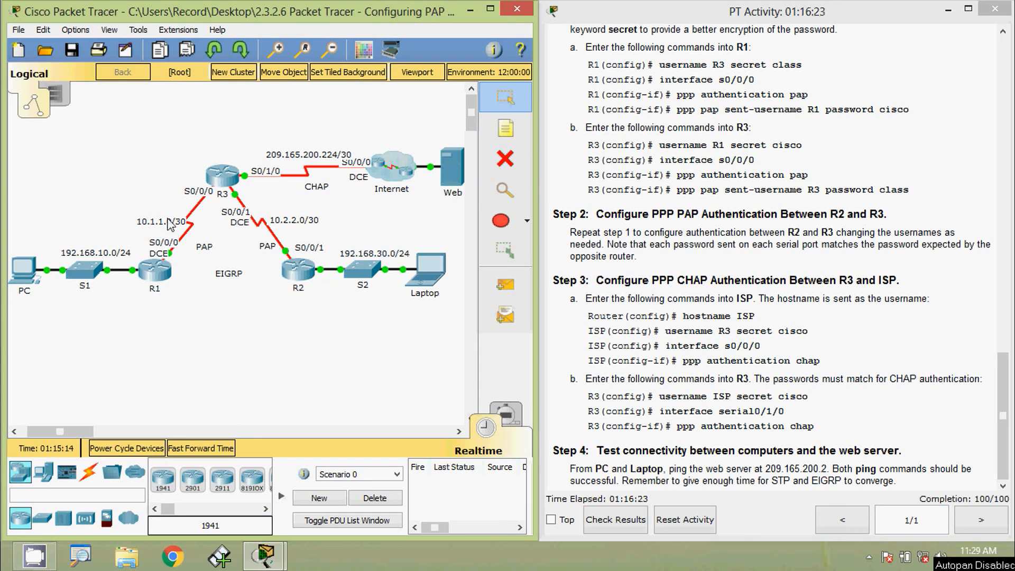
Step: Ping the web server at 209.165.200.2 from the PC's command prompt
click(24, 268)
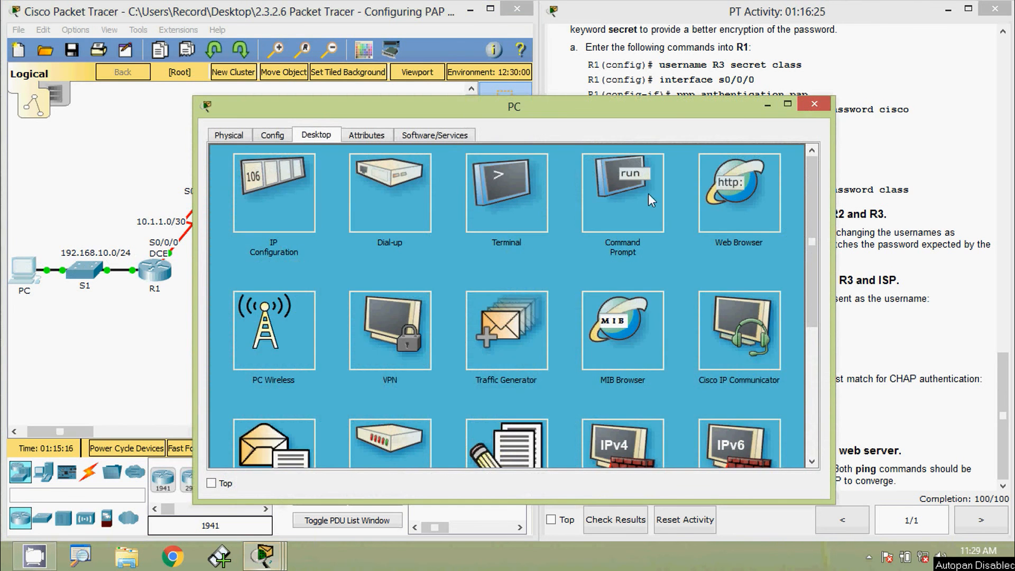
click(642, 193)
click(315, 388)
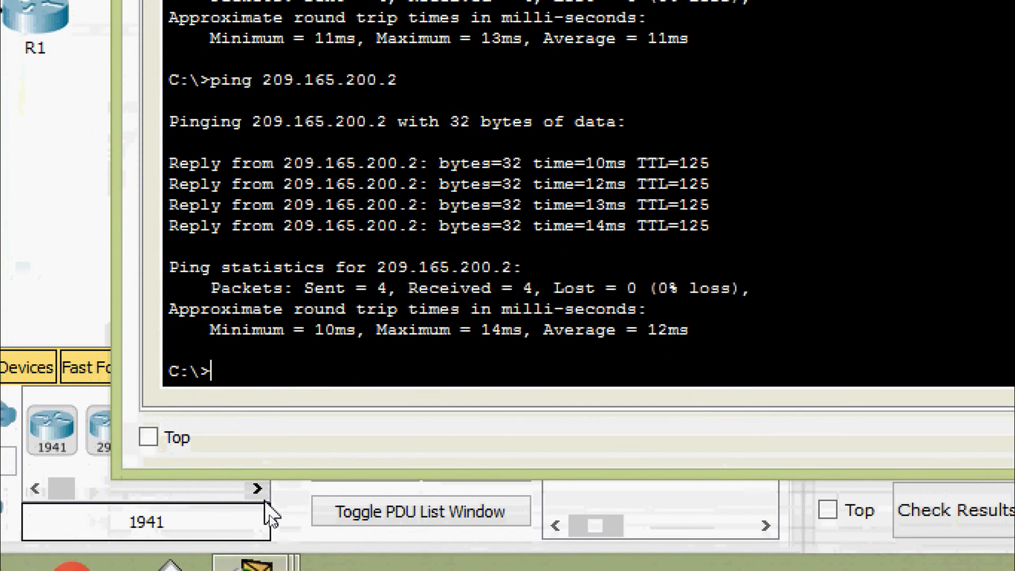
key(Up)
key(Return)
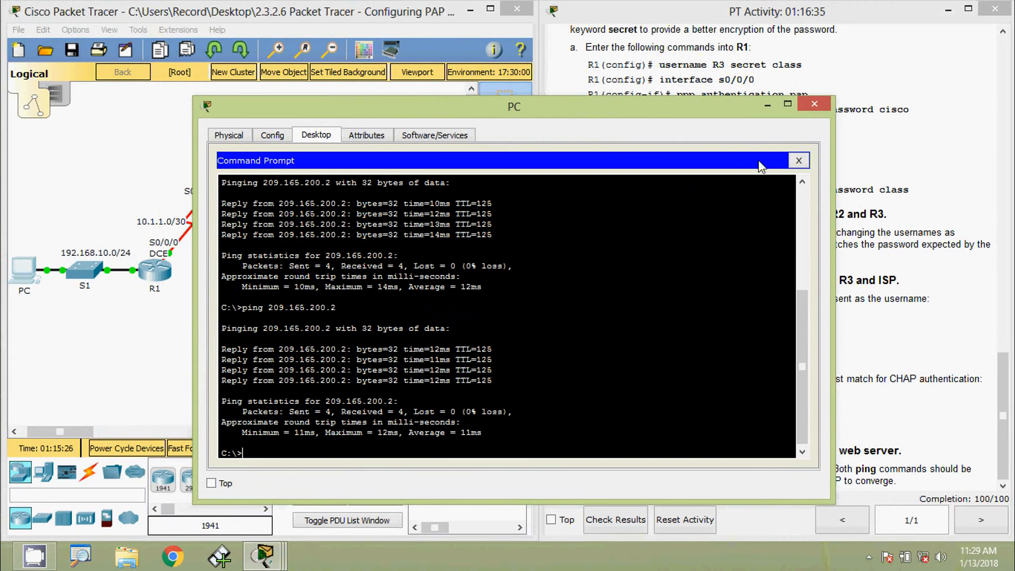
click(814, 104)
Step: Ping the web server at 209.165.200.2 from the Laptop's command prompt
click(438, 267)
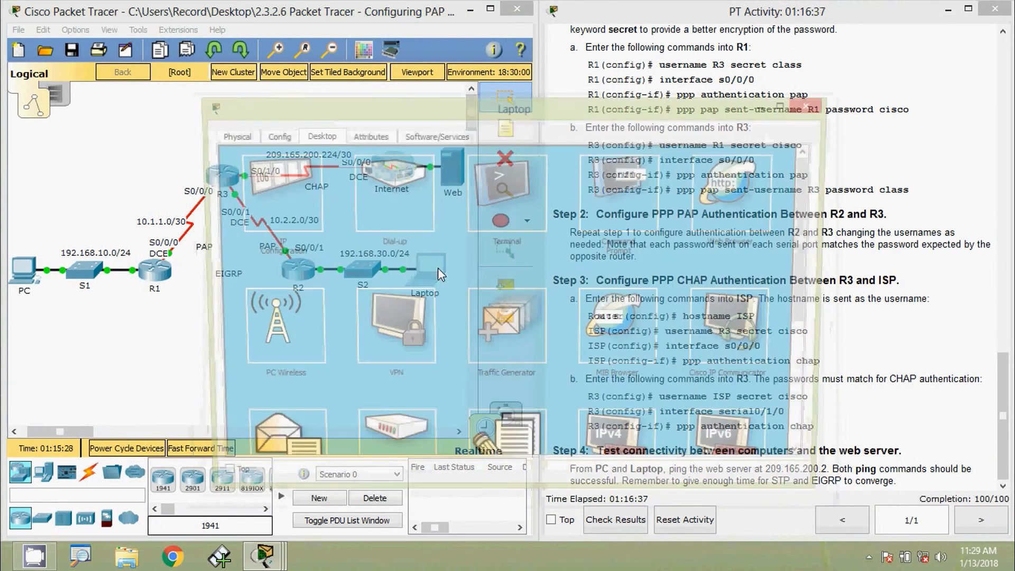
drag(527, 130, 581, 40)
click(670, 100)
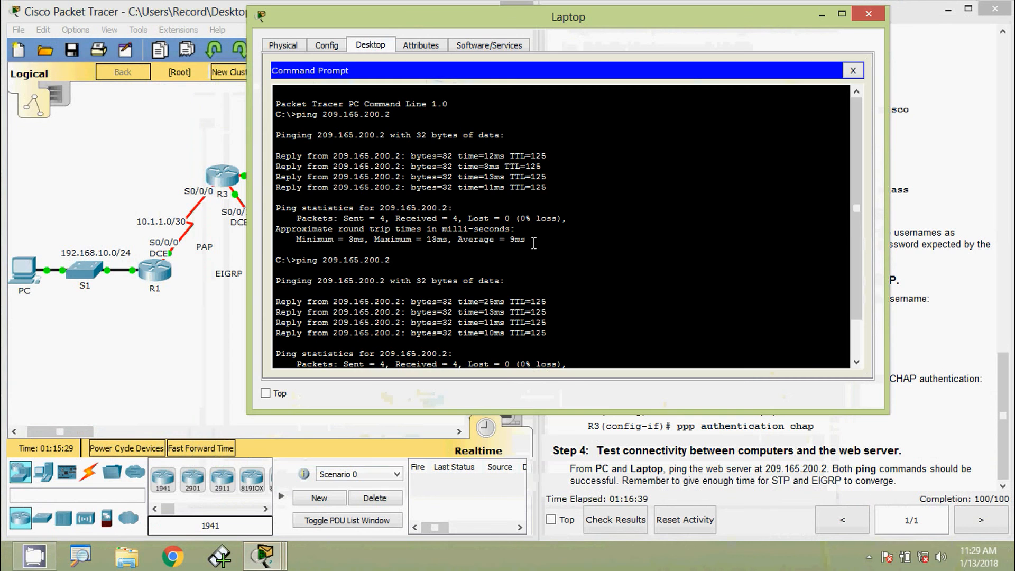
scroll(362, 348, down, 1)
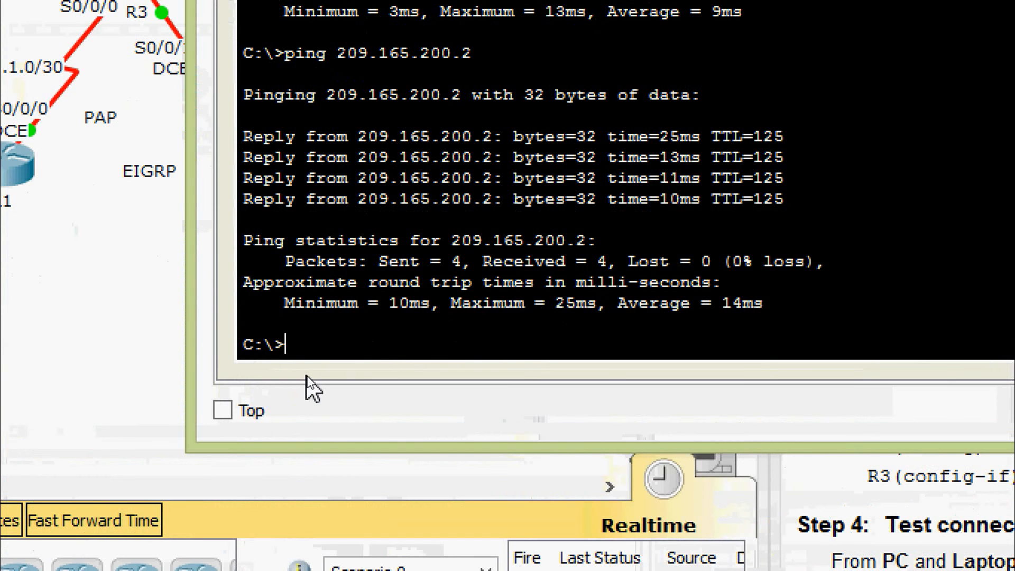
key(Up)
key(Return)
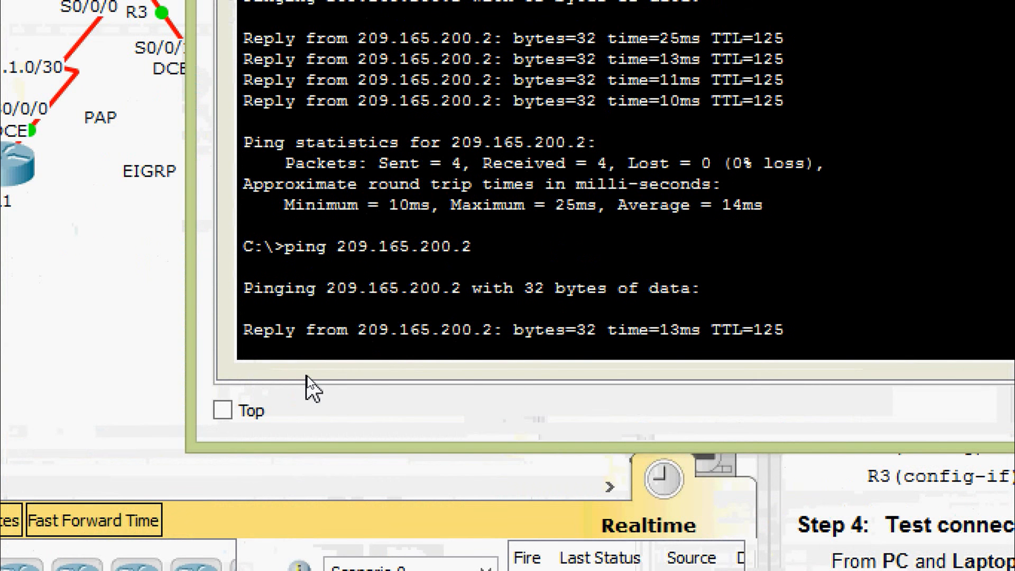